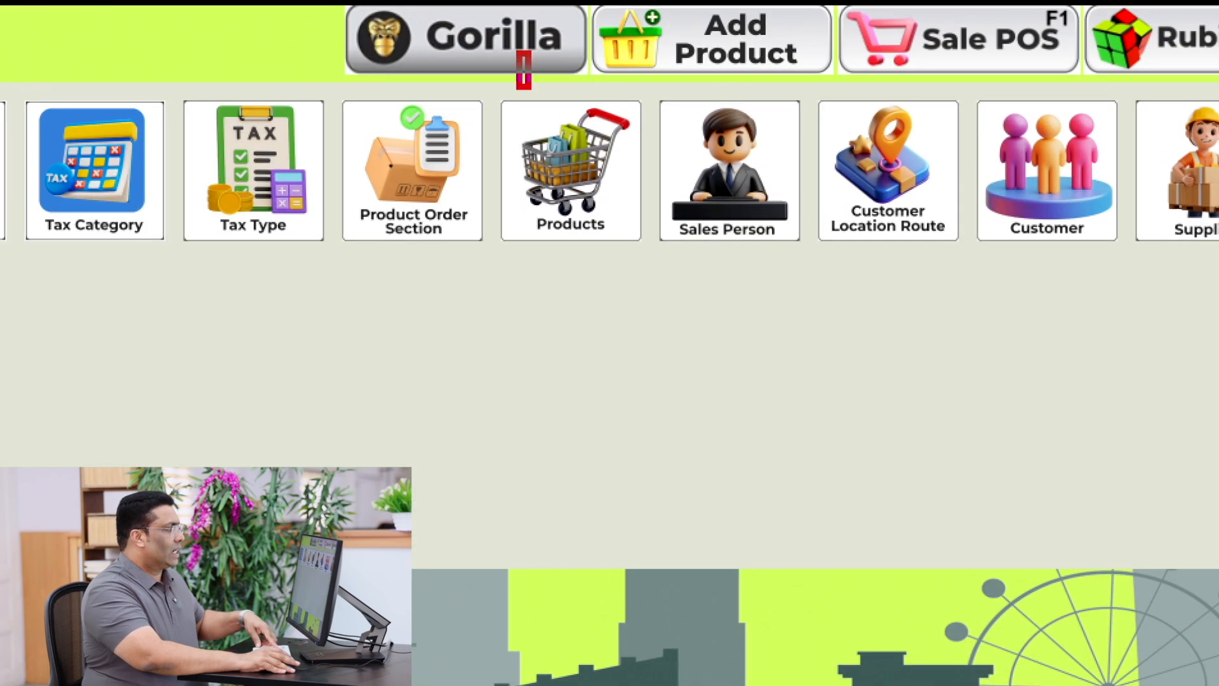
- View the product entry form with its extra opening stock fields shown, and close it without saving
{"action": "left_click", "coordinate": [570, 168]}
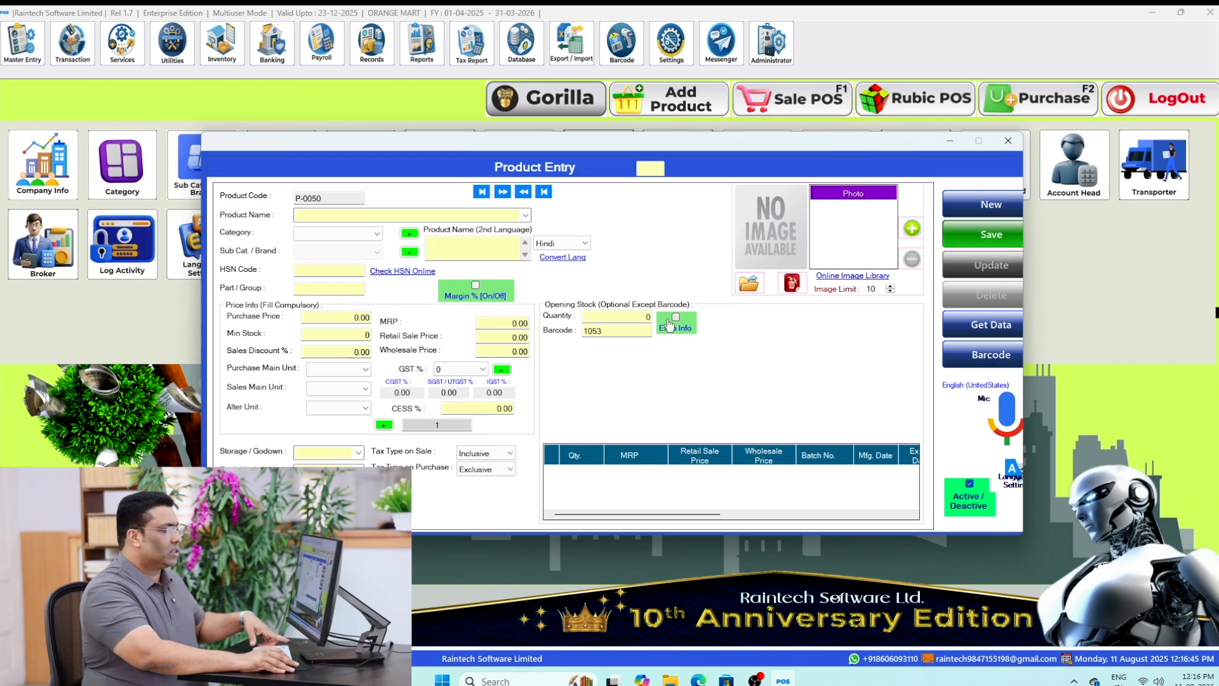
{"action": "left_click", "coordinate": [673, 320]}
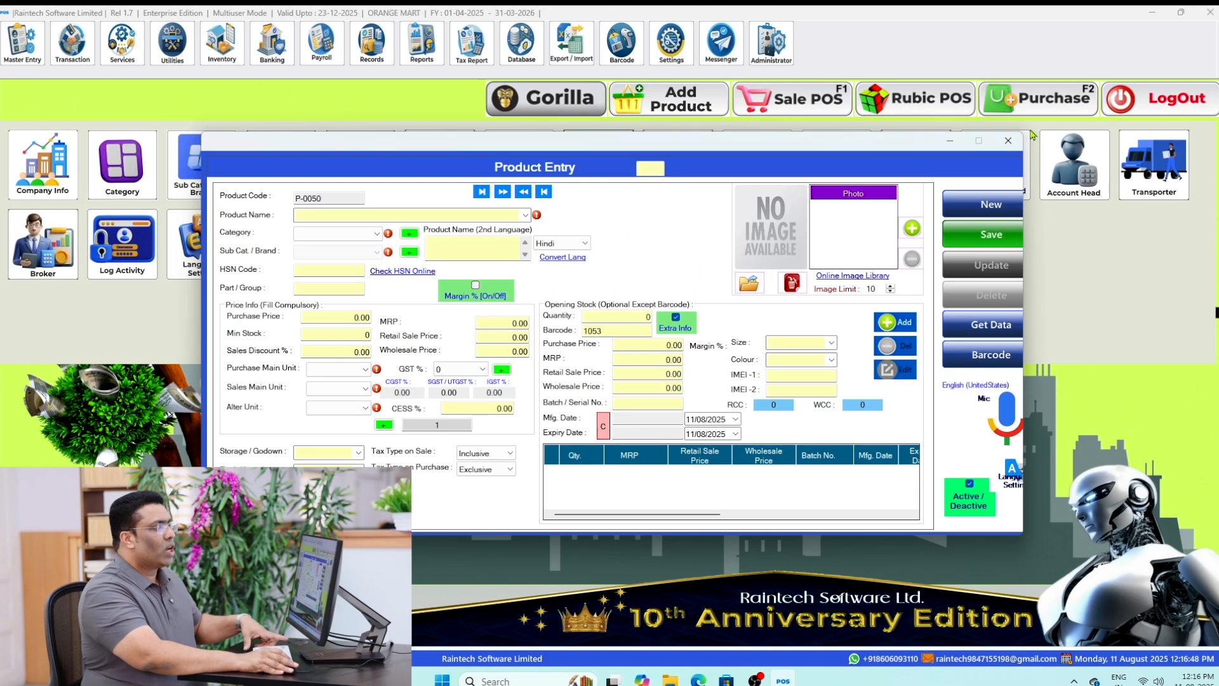
{"action": "left_click", "coordinate": [1008, 141]}
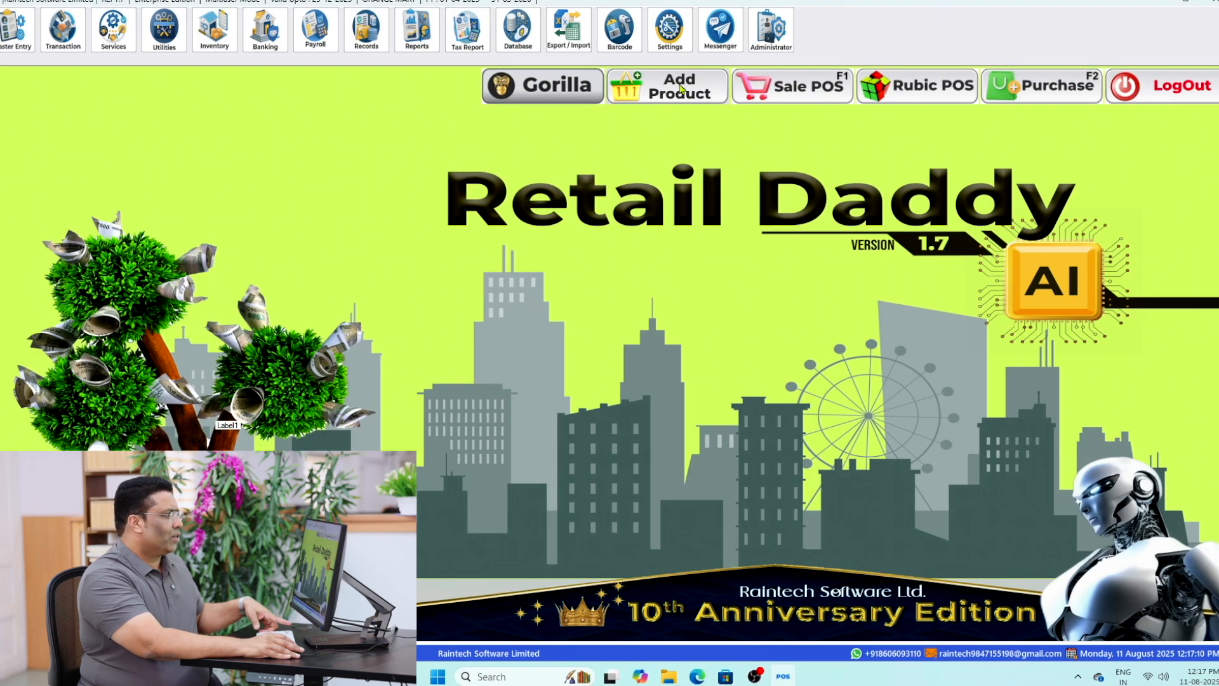
- Start a new entry in the product list and name the product COMPUTER MOUSE
{"action": "left_click", "coordinate": [684, 91]}
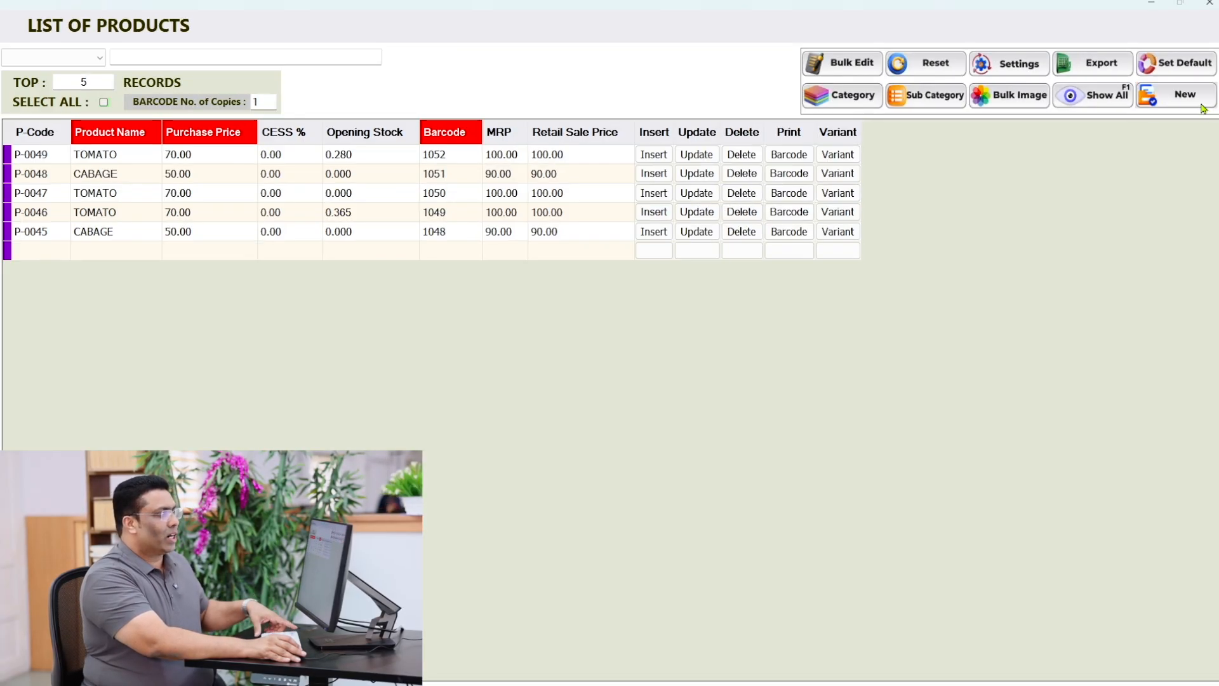
{"action": "left_click", "coordinate": [1177, 125]}
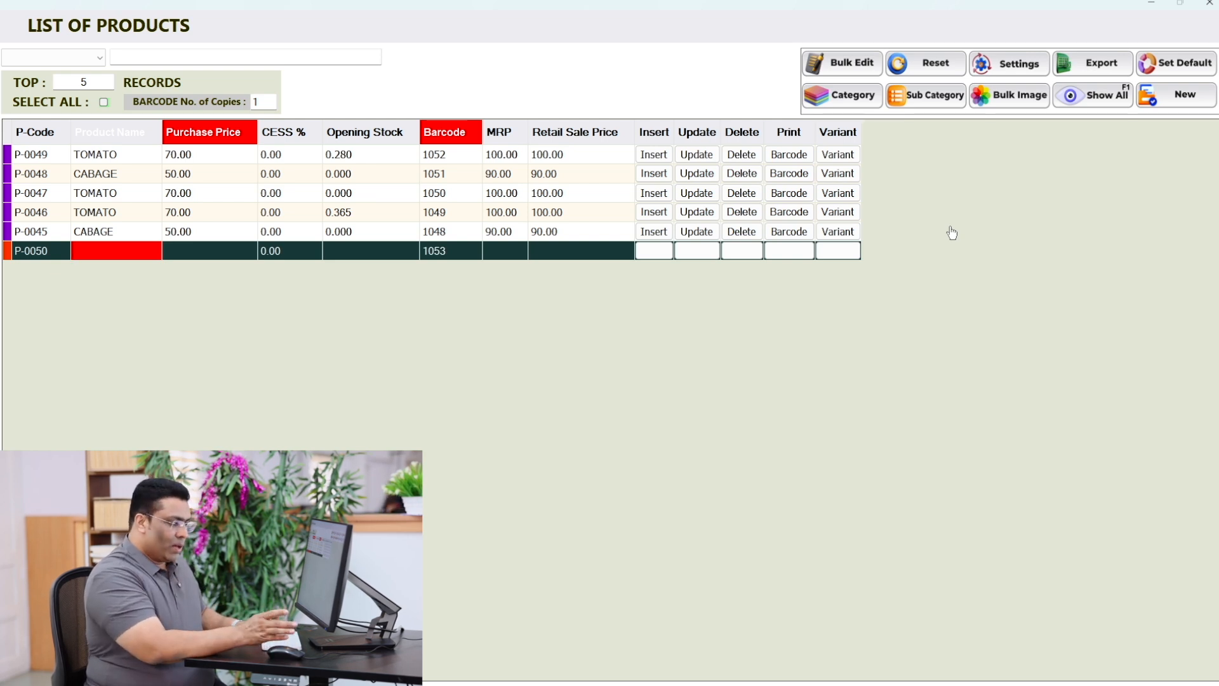
{"action": "type", "text": "C"}
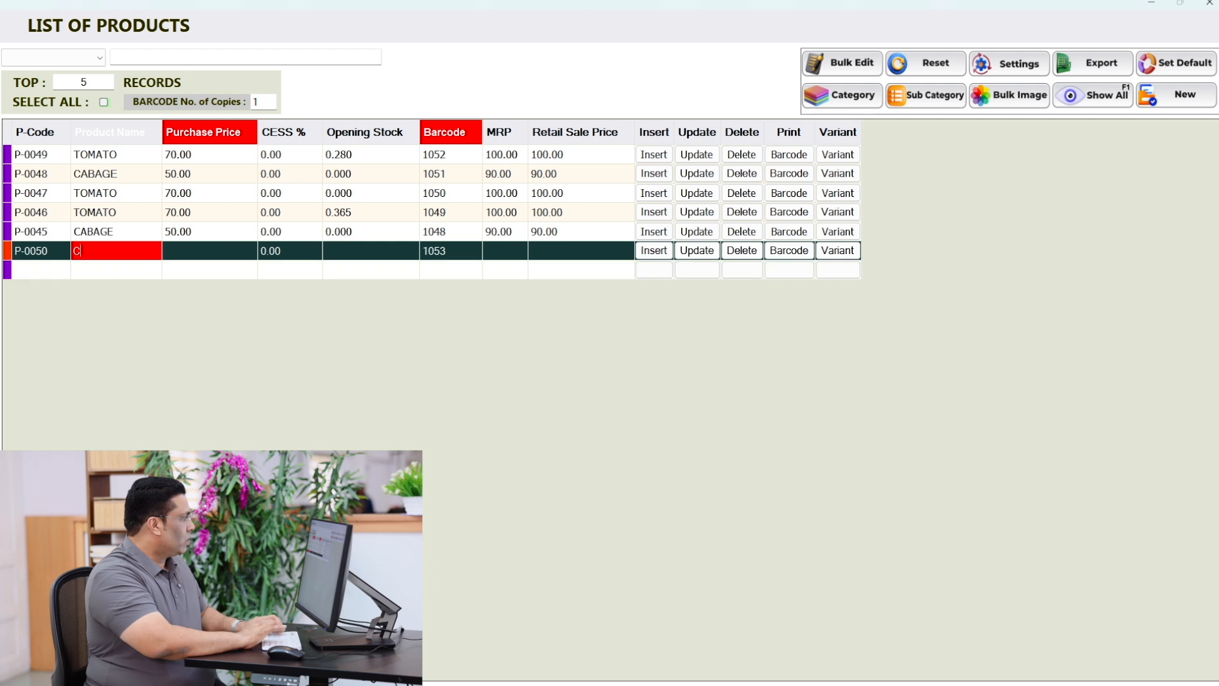
{"action": "type", "text": "OMPUTER MOUSE"}
{"action": "key", "text": "Tab"}
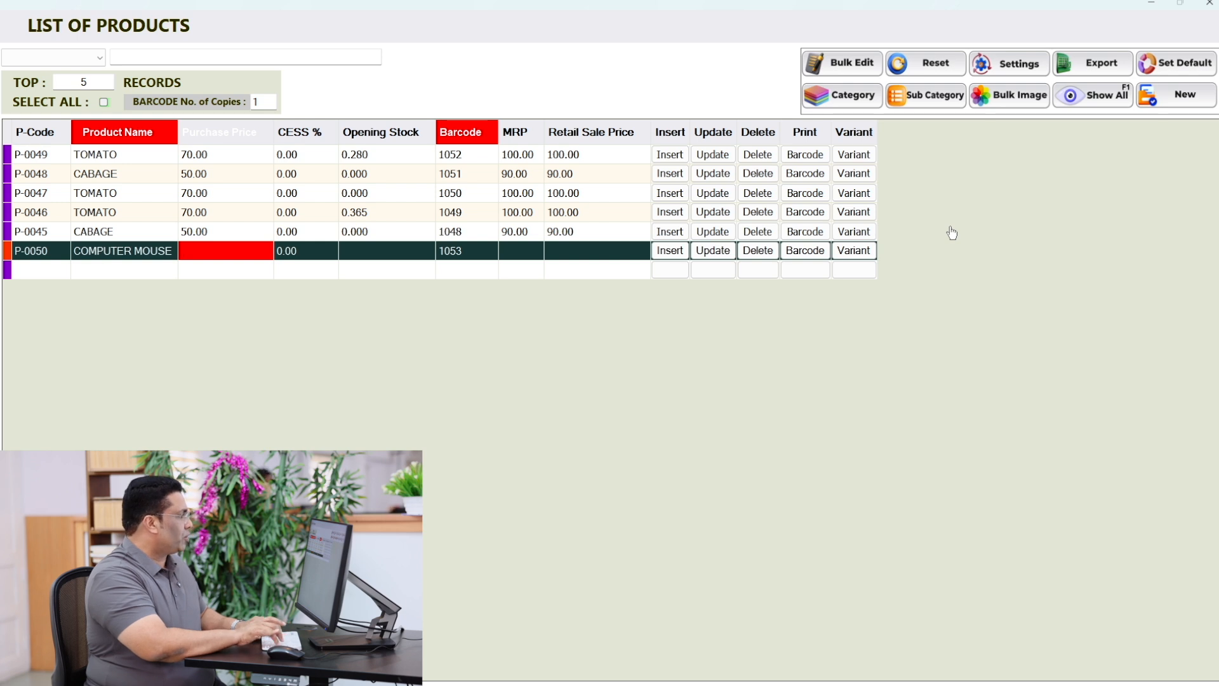
- Set the computer mouse's purchase price to 50, opening stock to 30, MRP to 400 and retail sale price to 350
{"action": "type", "text": "5"}
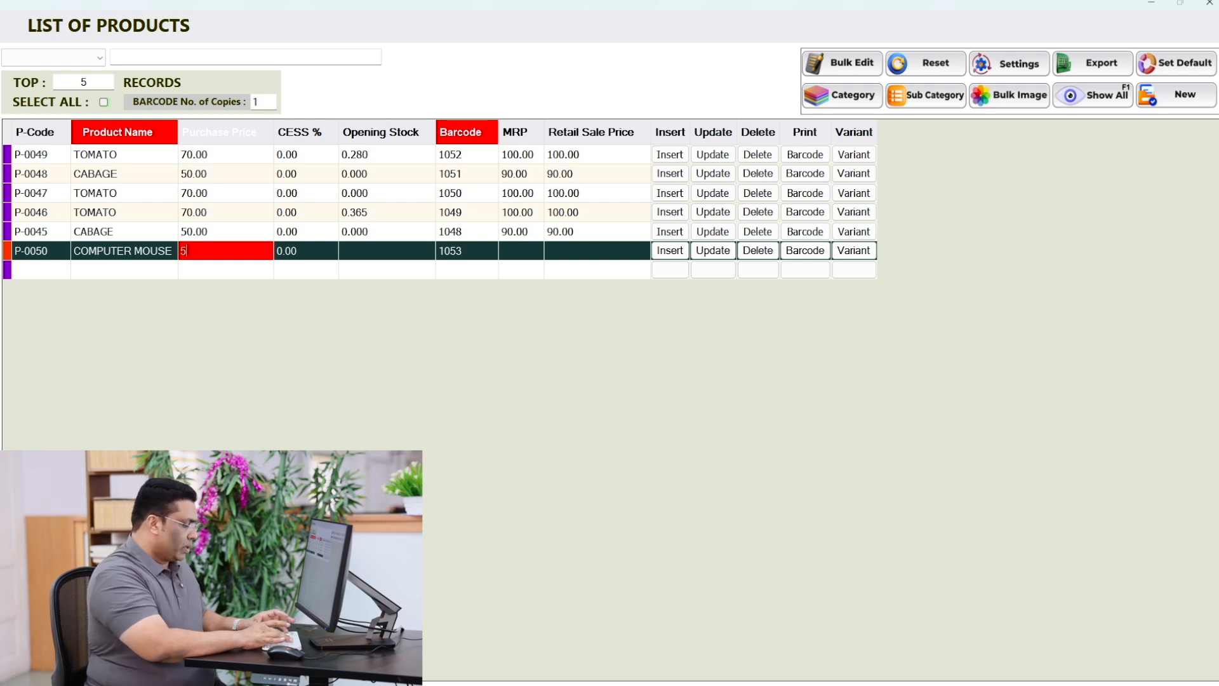
{"action": "type", "text": "0"}
{"action": "key", "text": "Tab"}
{"action": "key", "text": "Tab"}
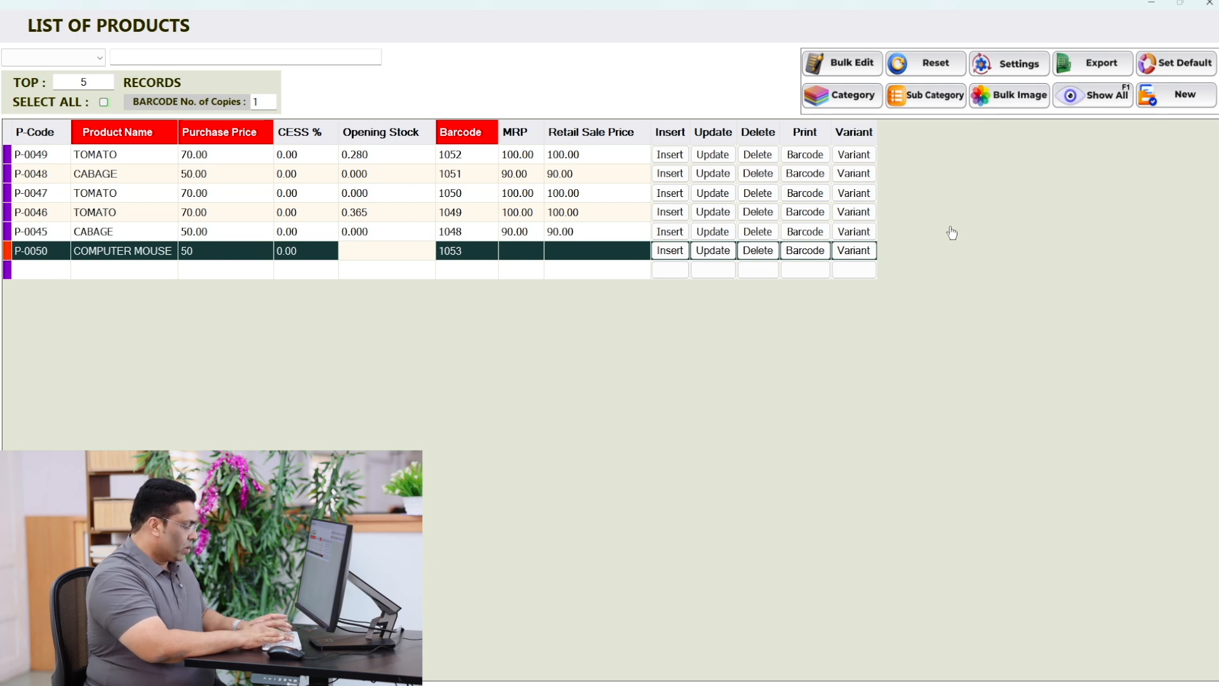
{"action": "key", "text": "Tab"}
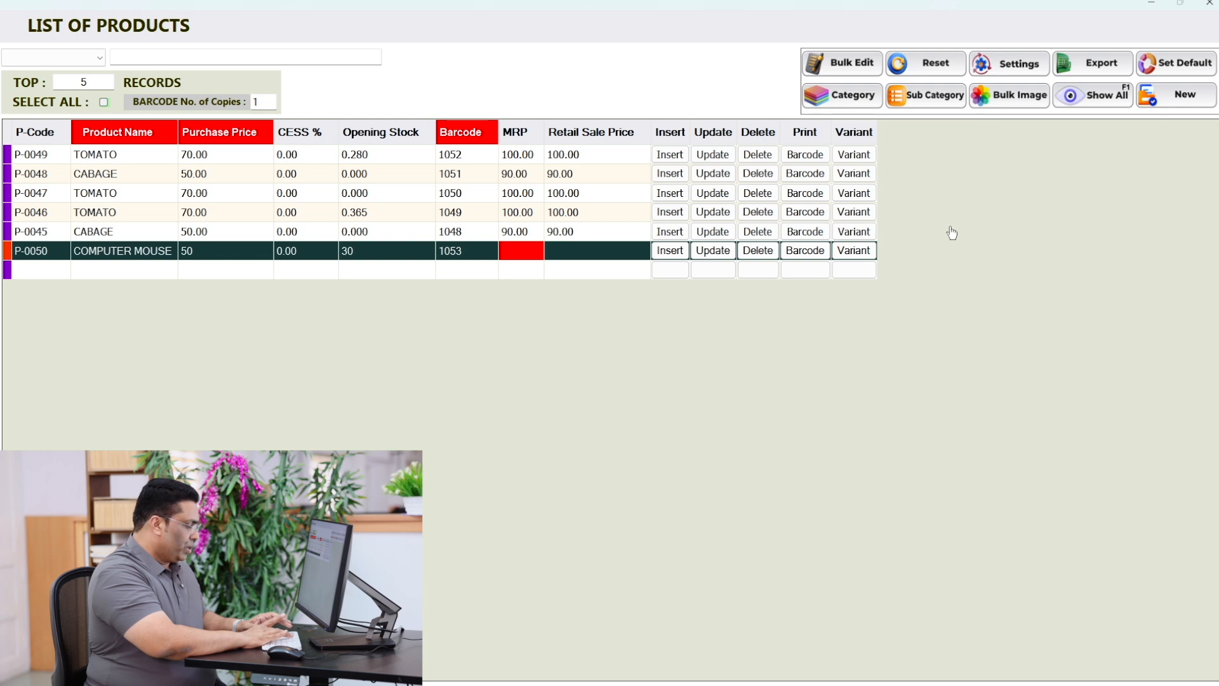
{"action": "key", "text": "Tab"}
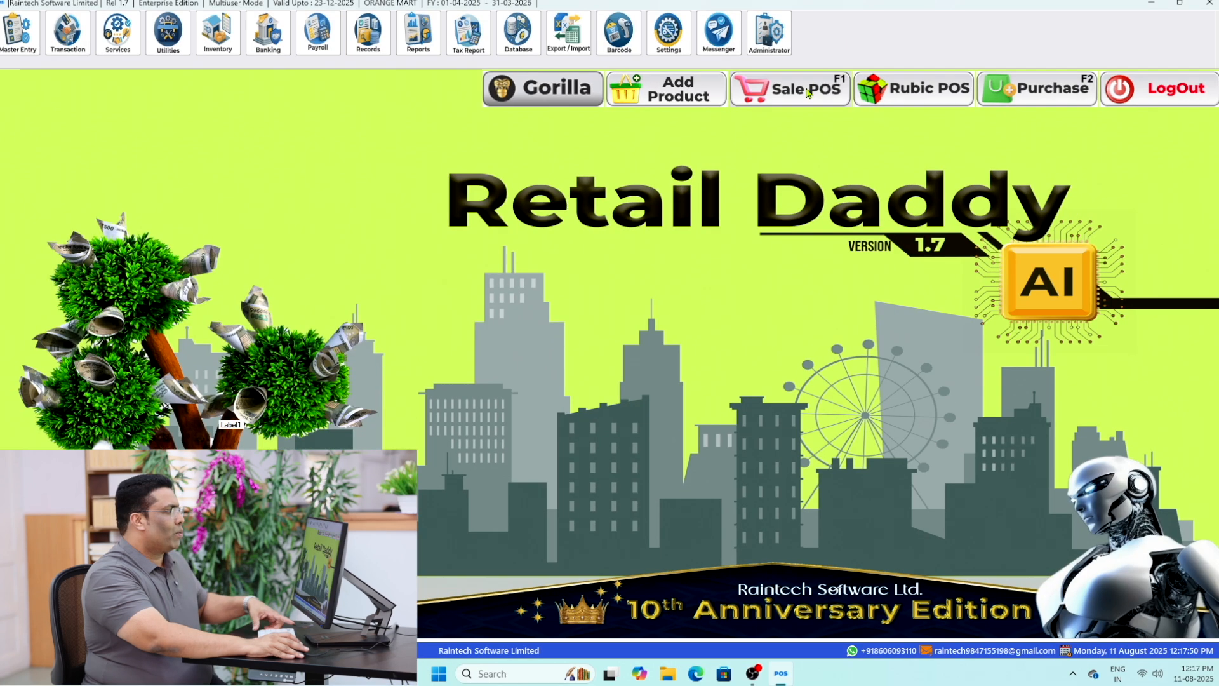
- Bill one COMPUTER MOUSE in the point of sale and settle it with Quick Pay
{"action": "left_click", "coordinate": [848, 78]}
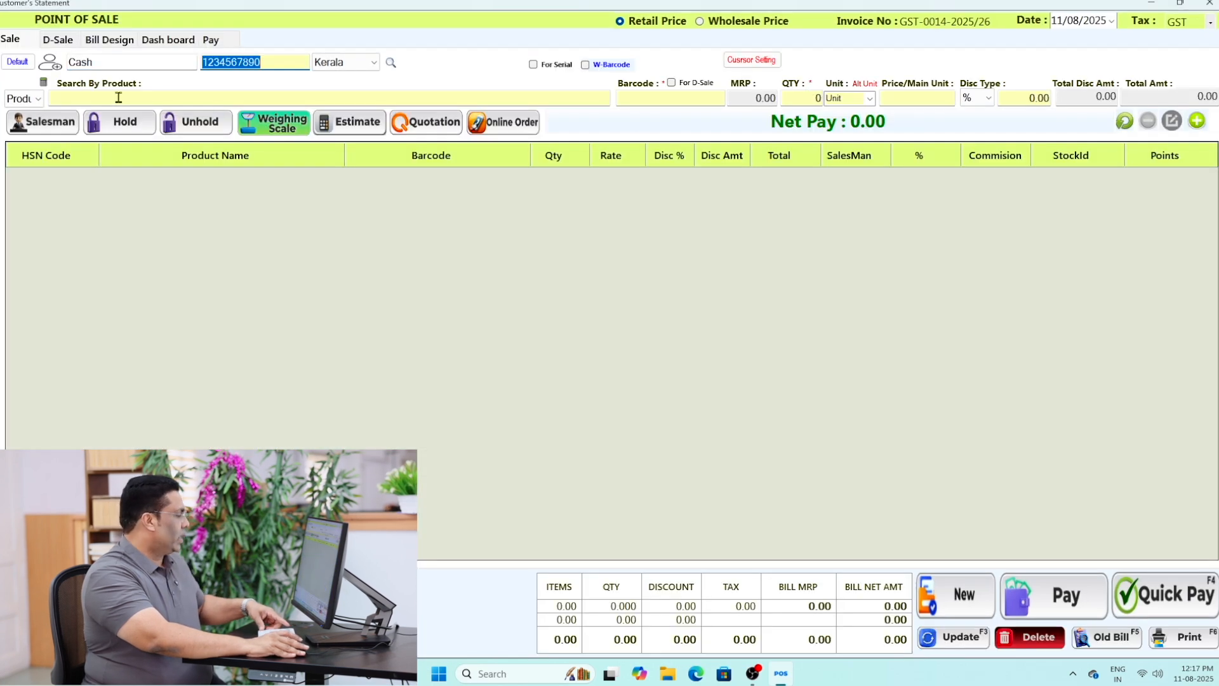
{"action": "left_click", "coordinate": [122, 101]}
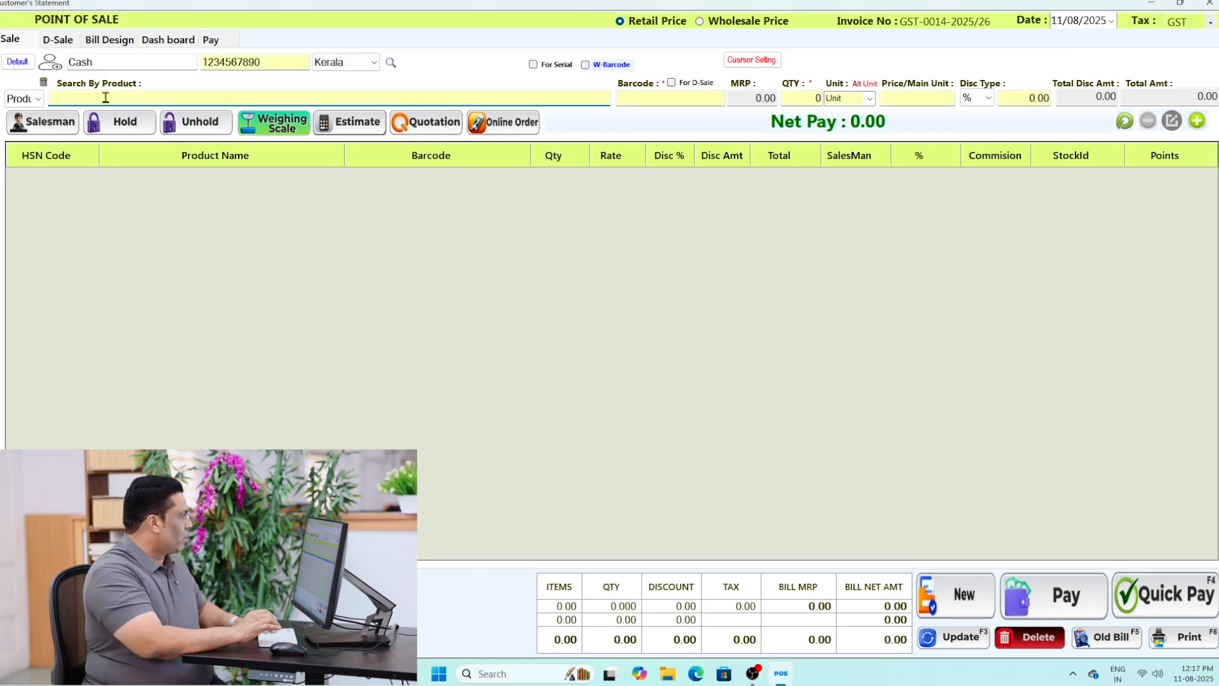
{"action": "type", "text": "COMPUTER MOUSE"}
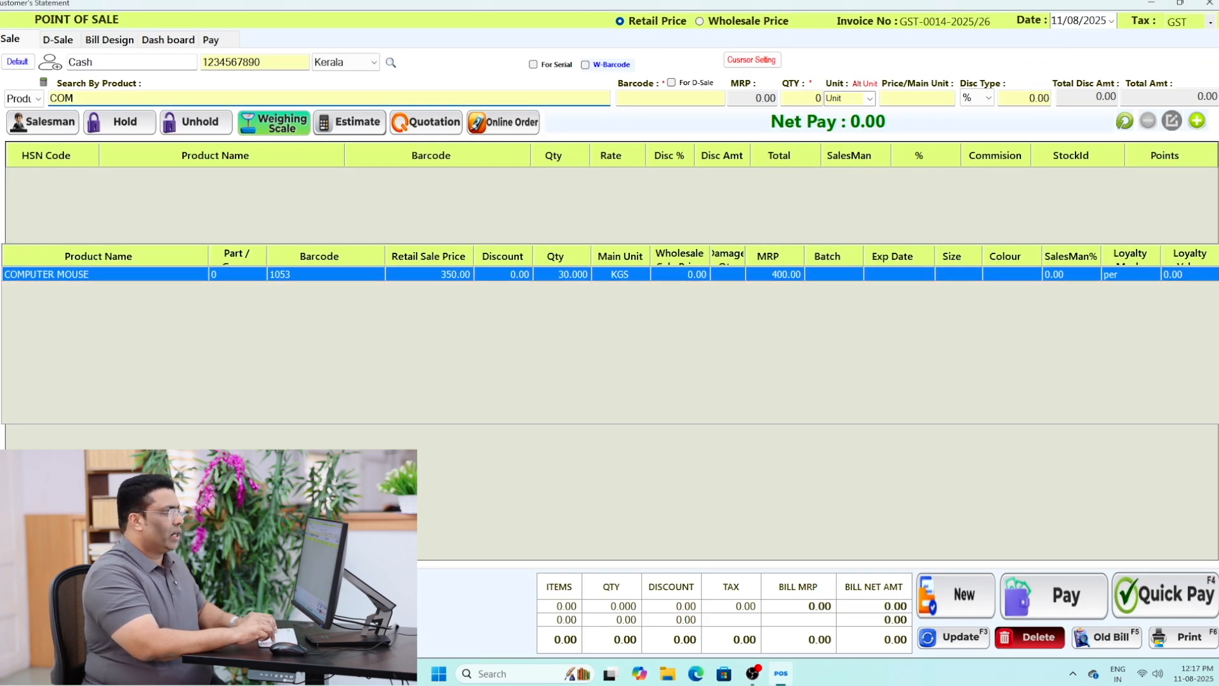
{"action": "key", "text": "Return"}
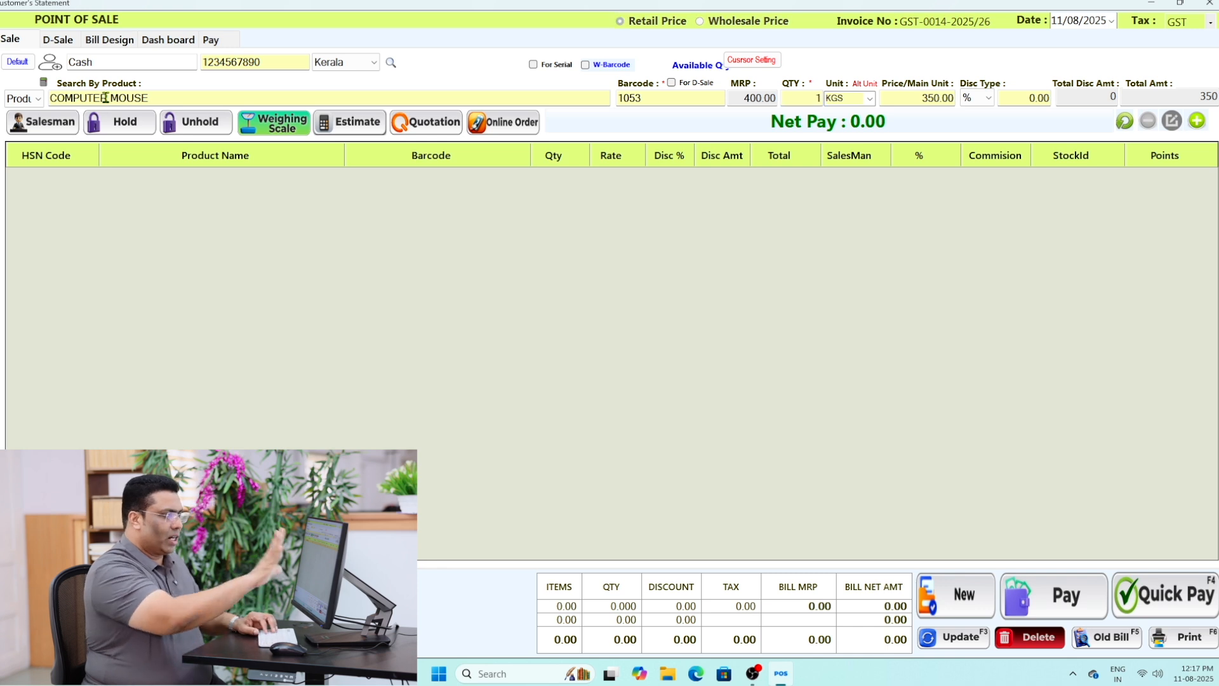
{"action": "key", "text": "Return"}
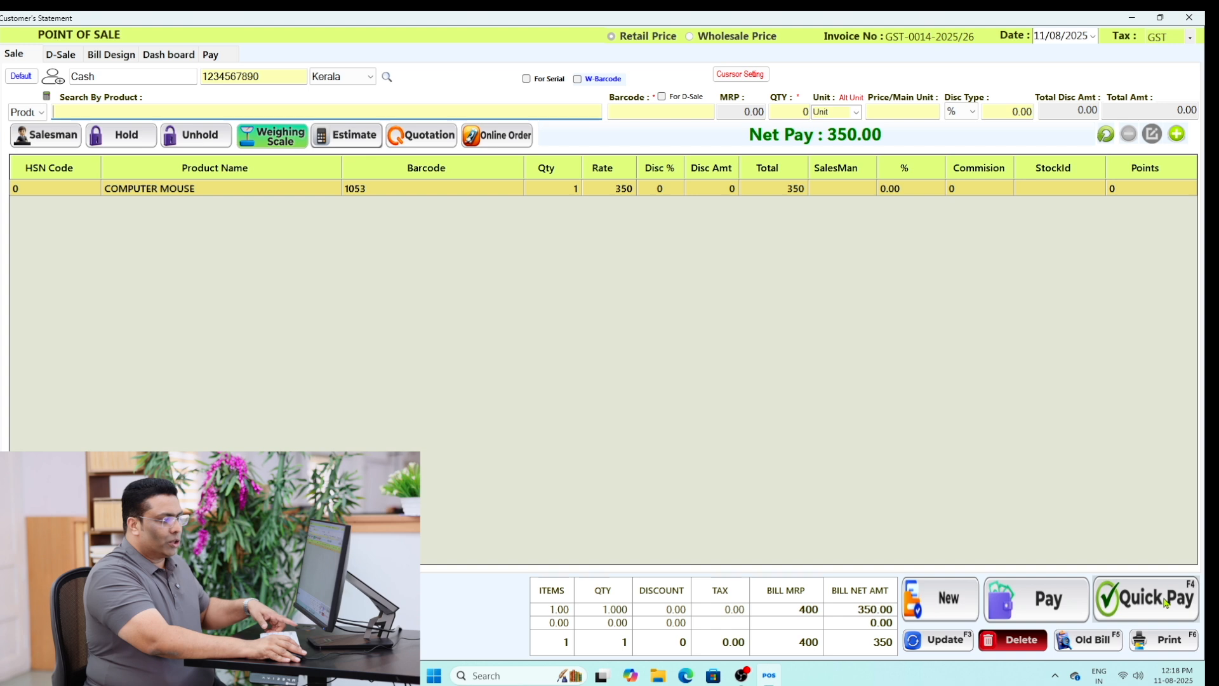
{"action": "left_click", "coordinate": [1155, 603]}
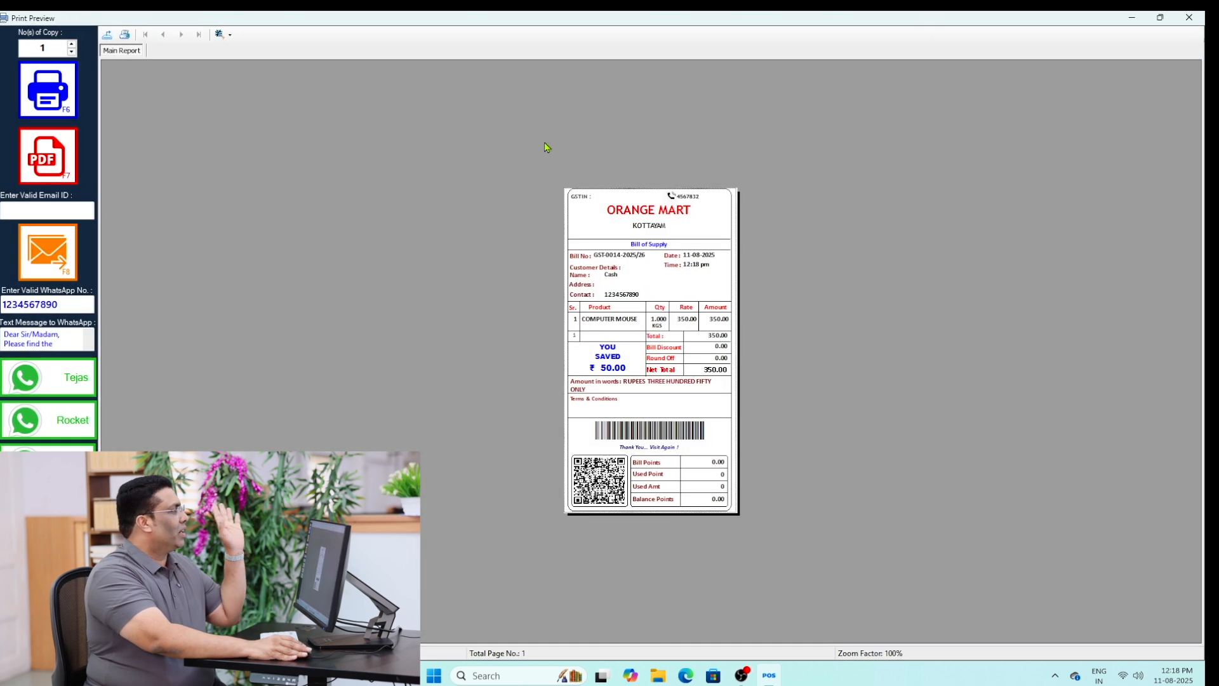
- Enlarge the bill's print preview to 300%, examine the whole receipt, and close the preview
{"action": "left_click", "coordinate": [220, 34]}
{"action": "left_click", "coordinate": [242, 95]}
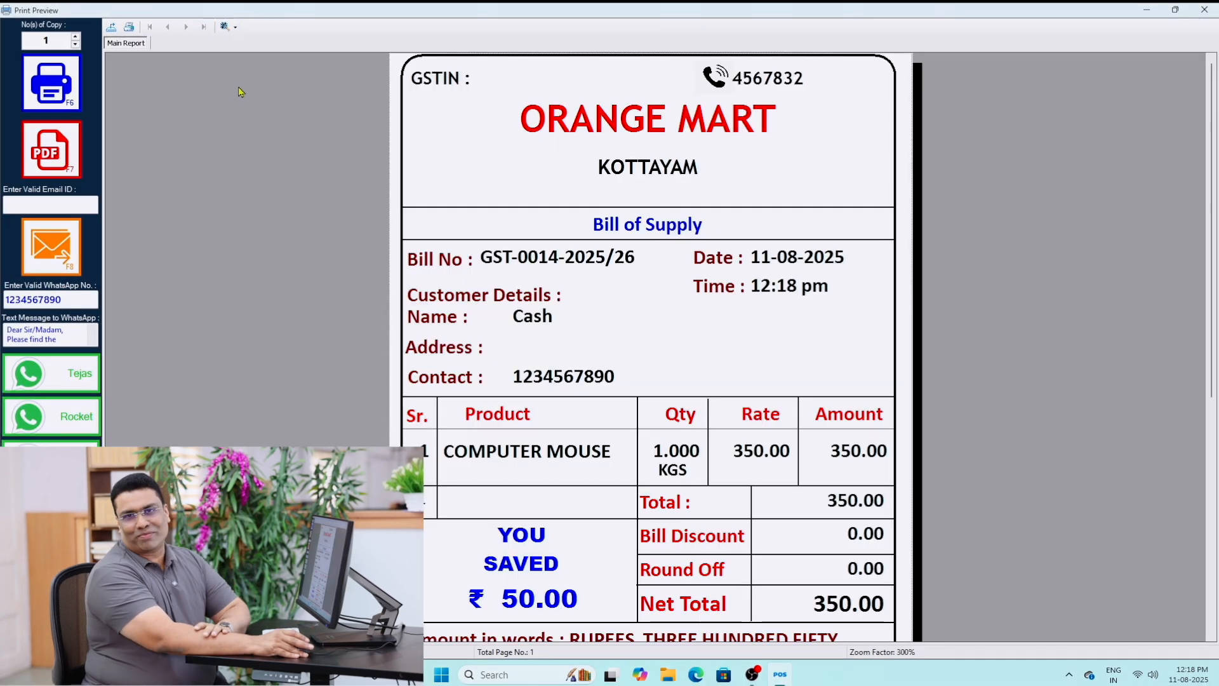
{"action": "scroll", "coordinate": [248, 149], "scroll_direction": "down", "scroll_amount": 5}
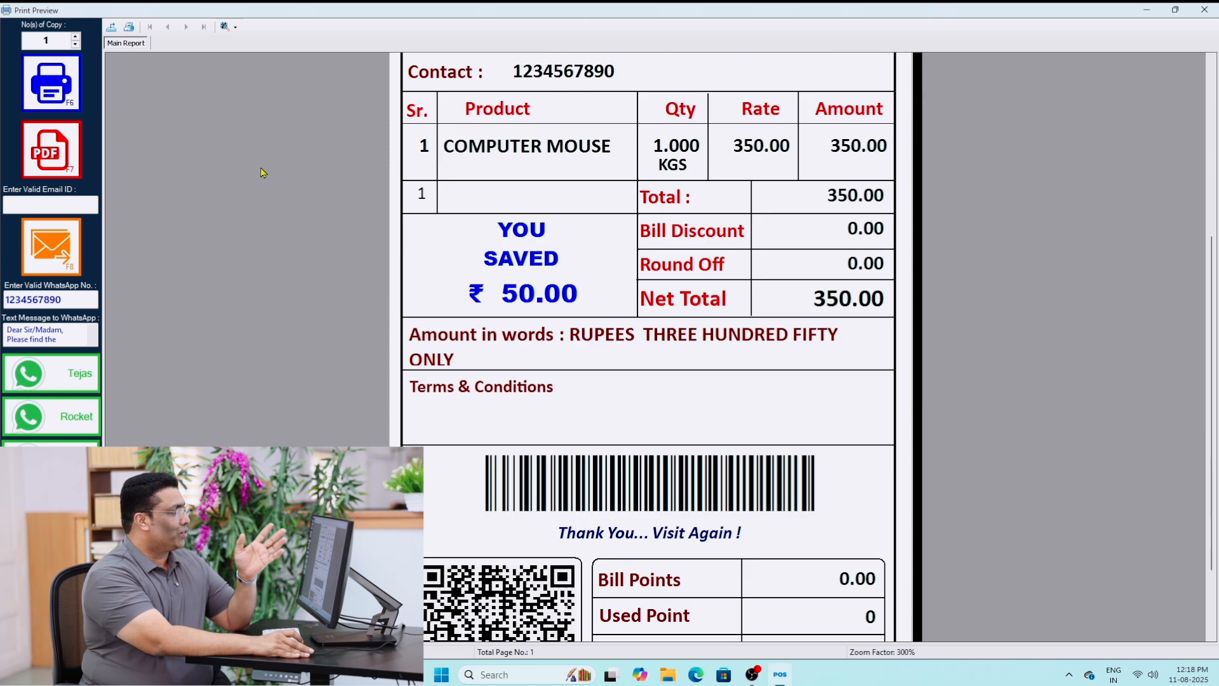
{"action": "scroll", "coordinate": [266, 175], "scroll_direction": "down", "scroll_amount": 2}
{"action": "scroll", "coordinate": [267, 180], "scroll_direction": "up", "scroll_amount": 7}
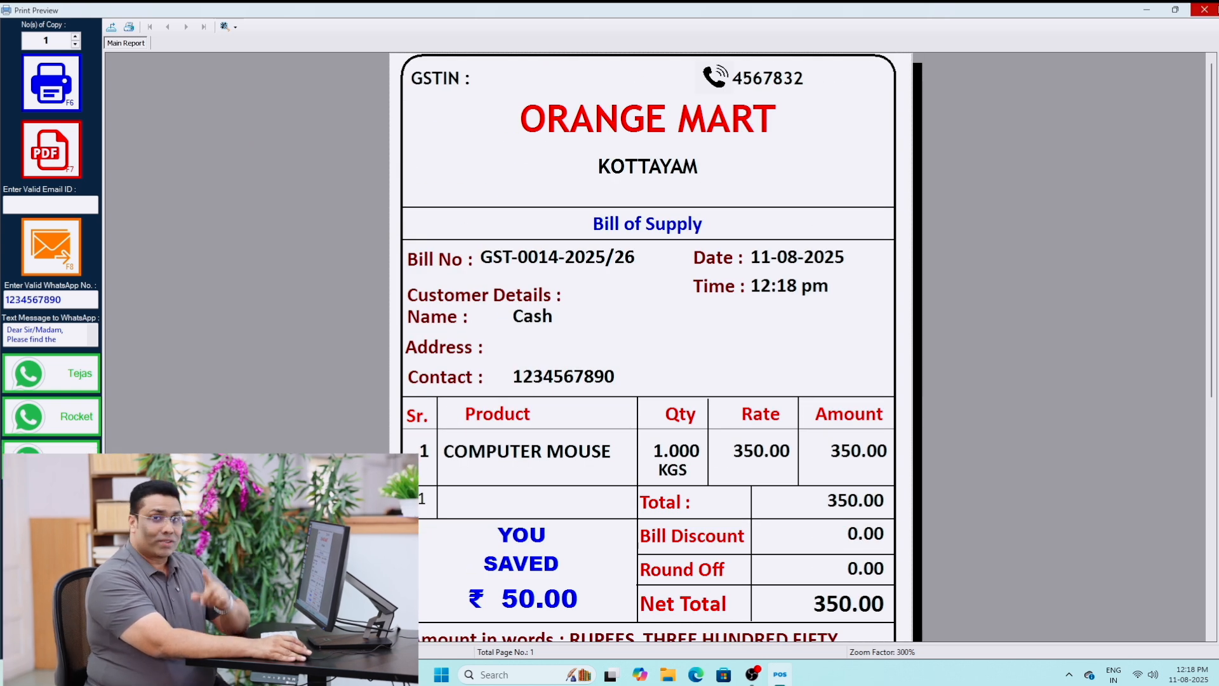
{"action": "left_click", "coordinate": [1210, 9]}
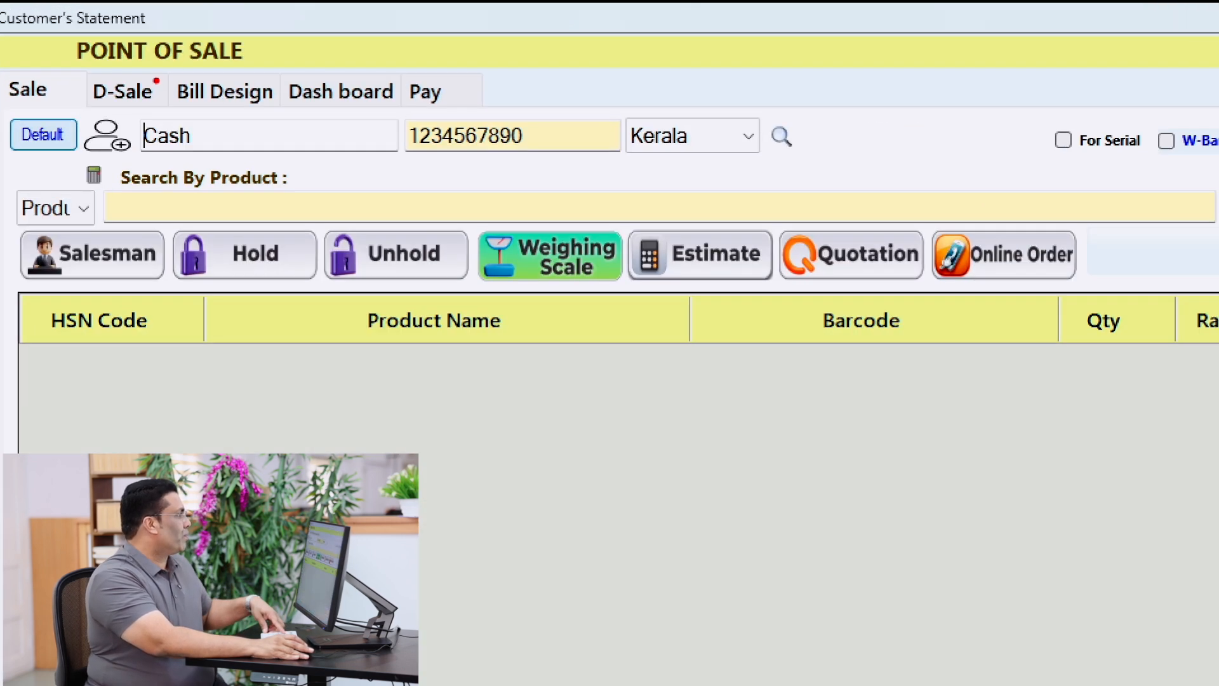
- Switch the bill design to A4 size, preview the styles from A4-Style1 to A4-Style10, and select A4-Style3
{"action": "left_click", "coordinate": [116, 48]}
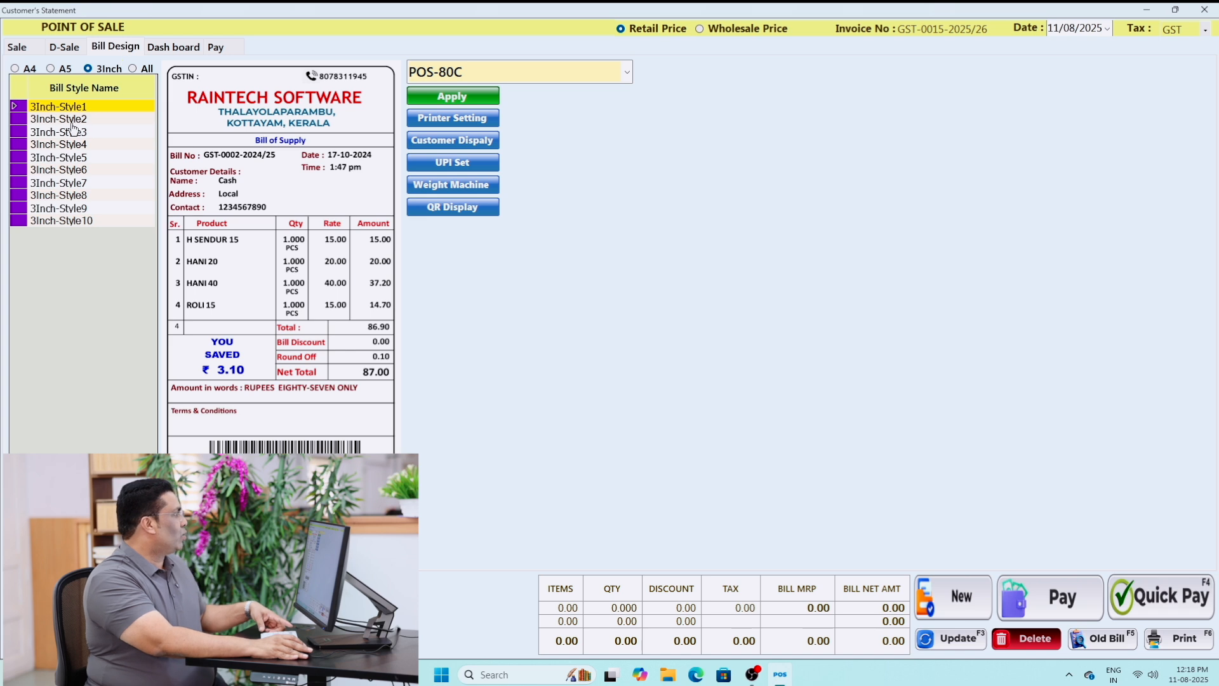
{"action": "left_click", "coordinate": [15, 69]}
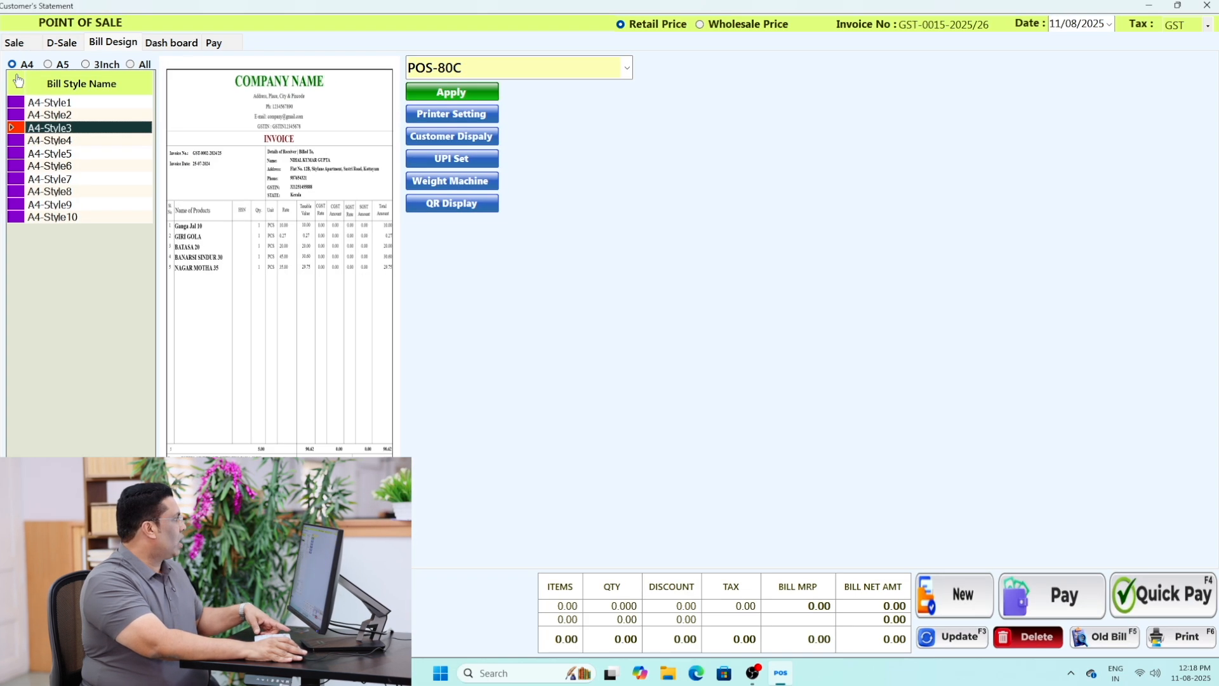
{"action": "left_click", "coordinate": [45, 105]}
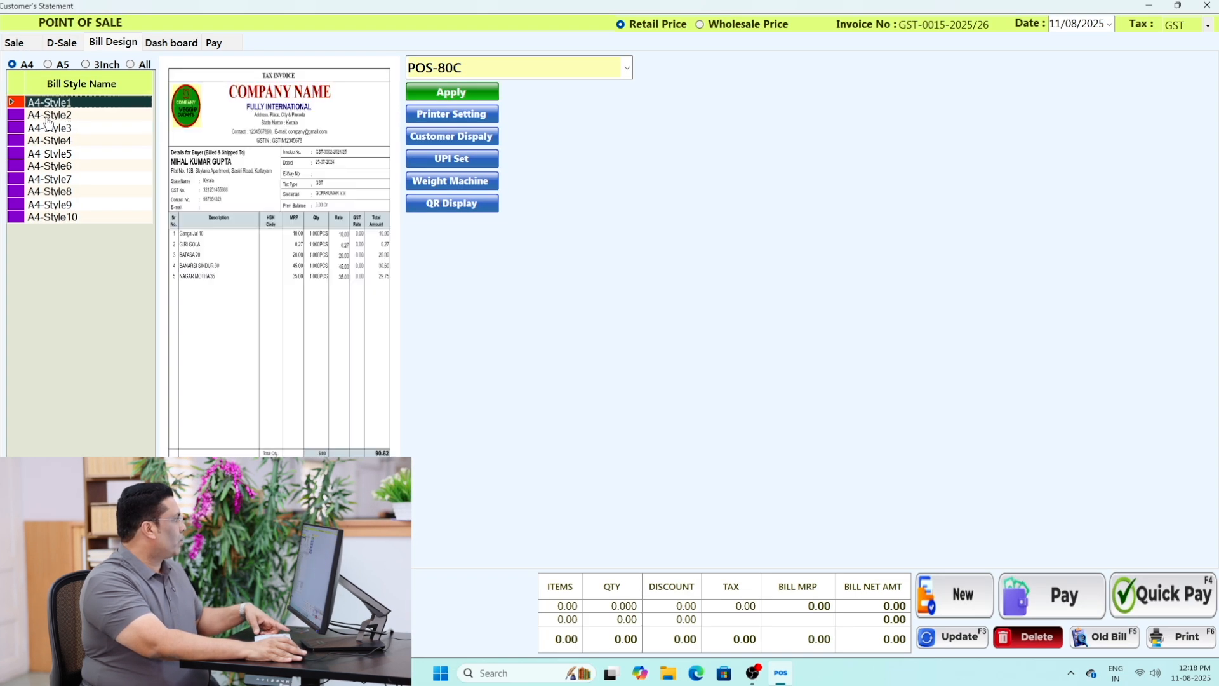
{"action": "left_click", "coordinate": [47, 117]}
{"action": "left_click", "coordinate": [48, 130]}
{"action": "left_click", "coordinate": [50, 142]}
{"action": "left_click", "coordinate": [54, 154]}
{"action": "left_click", "coordinate": [56, 146]}
{"action": "left_click", "coordinate": [52, 168]}
{"action": "left_click", "coordinate": [56, 155]}
{"action": "left_click", "coordinate": [57, 168]}
{"action": "left_click", "coordinate": [58, 181]}
{"action": "left_click", "coordinate": [61, 192]}
{"action": "left_click", "coordinate": [63, 205]}
{"action": "left_click", "coordinate": [67, 217]}
{"action": "left_click", "coordinate": [62, 130]}
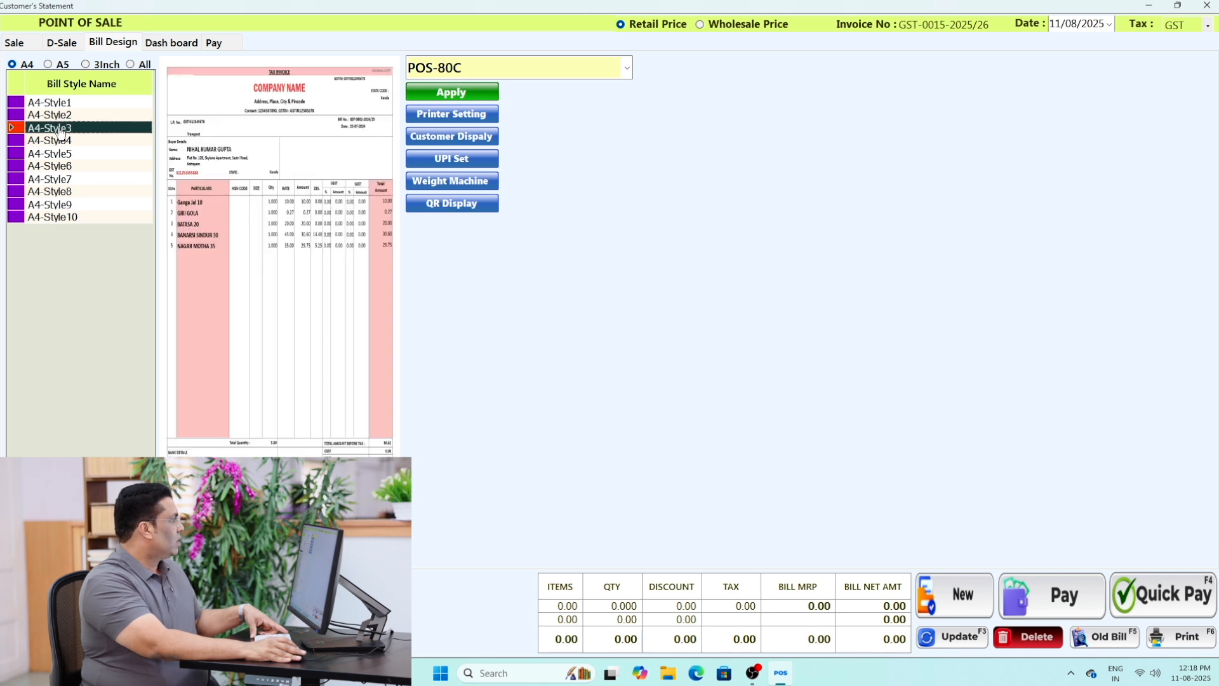
- Set the bill printer to EPSON L130 Series (Copy 1) and apply the bill design settings
{"action": "left_click", "coordinate": [566, 70]}
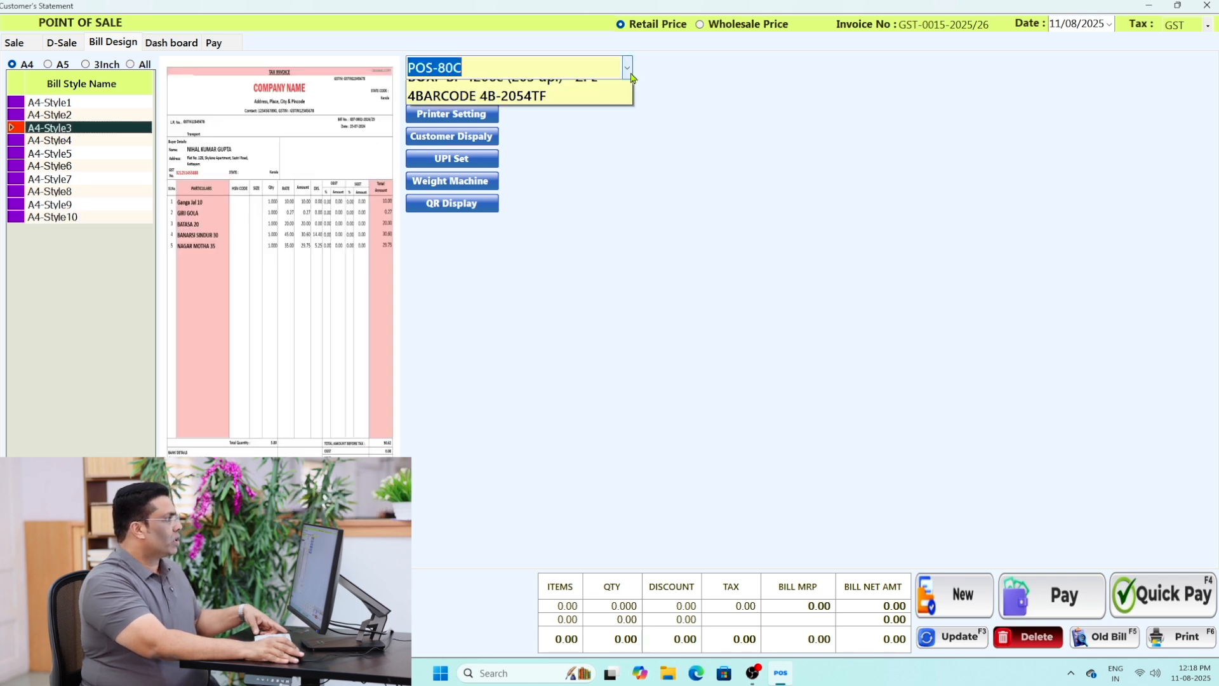
{"action": "left_click", "coordinate": [520, 167]}
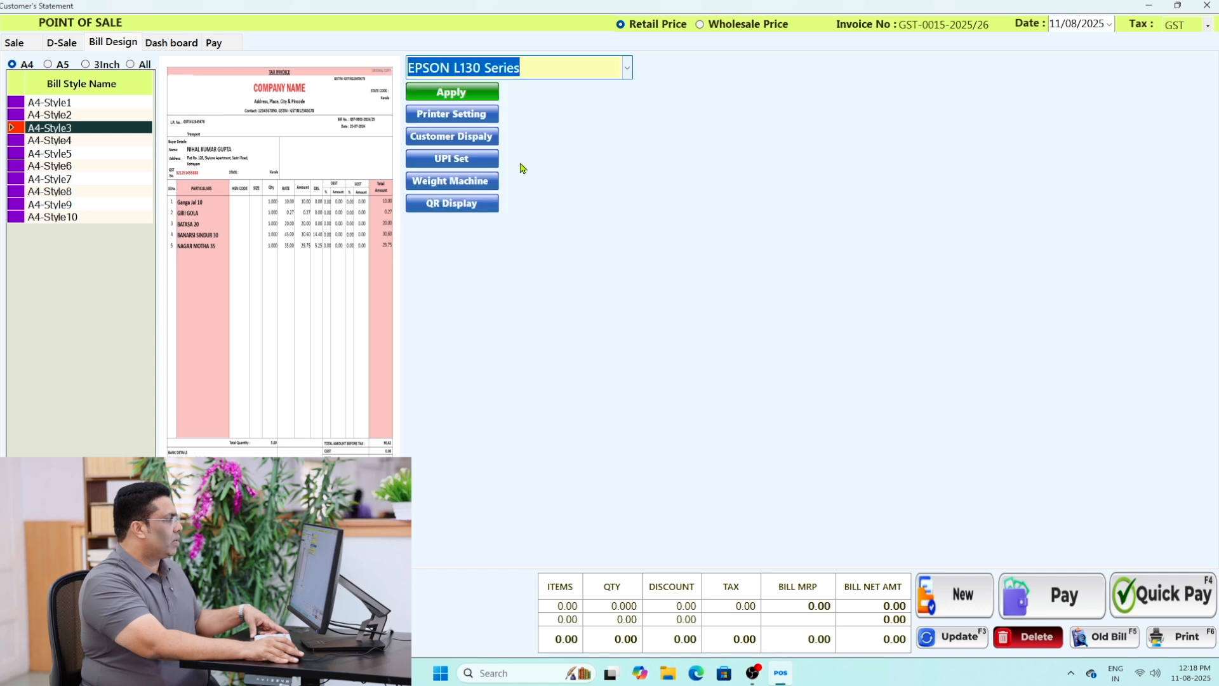
{"action": "left_click", "coordinate": [627, 67]}
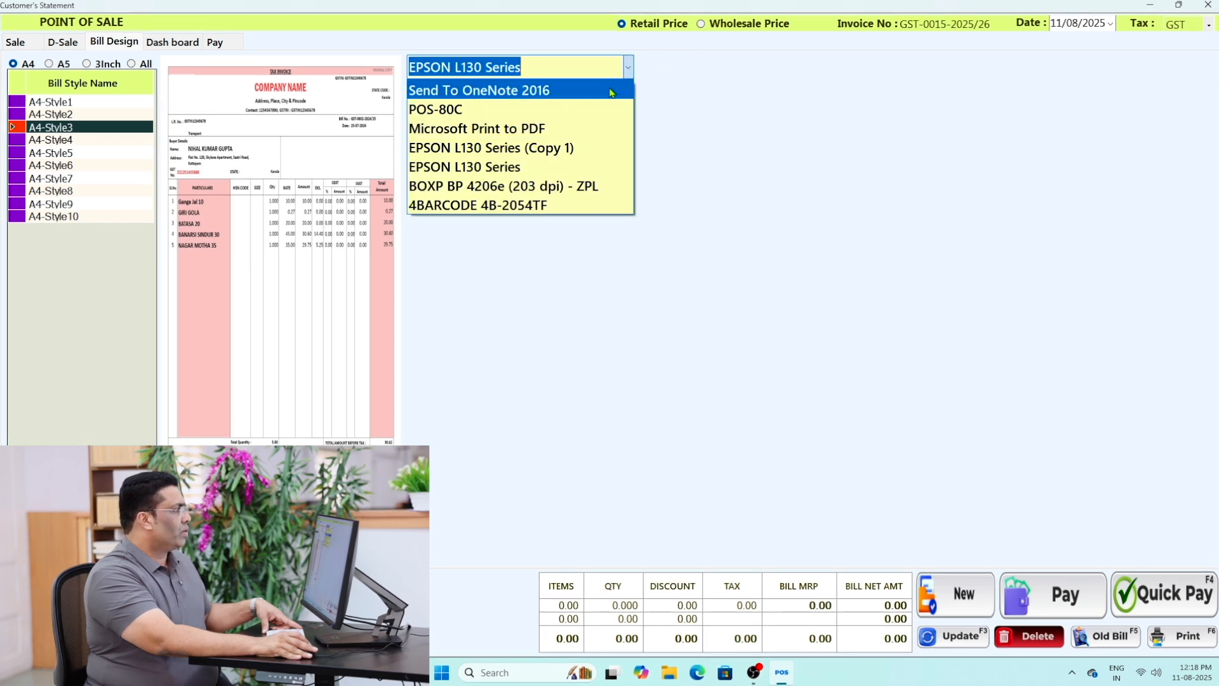
{"action": "left_click", "coordinate": [559, 146]}
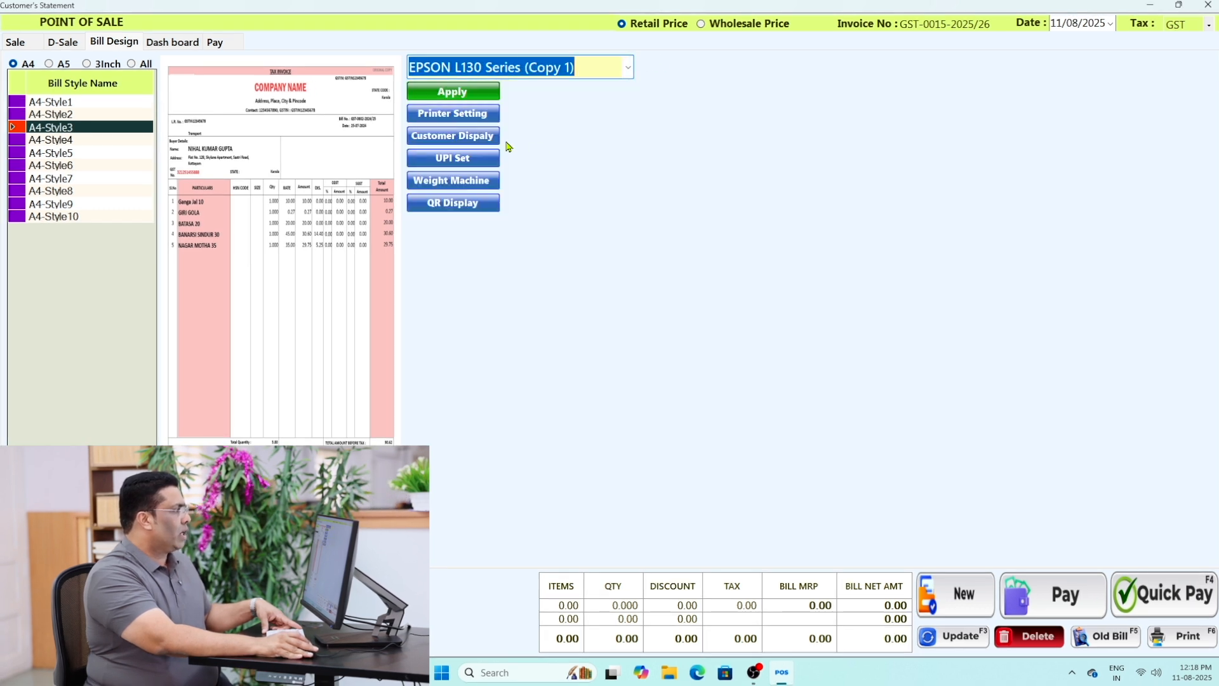
{"action": "left_click", "coordinate": [481, 95]}
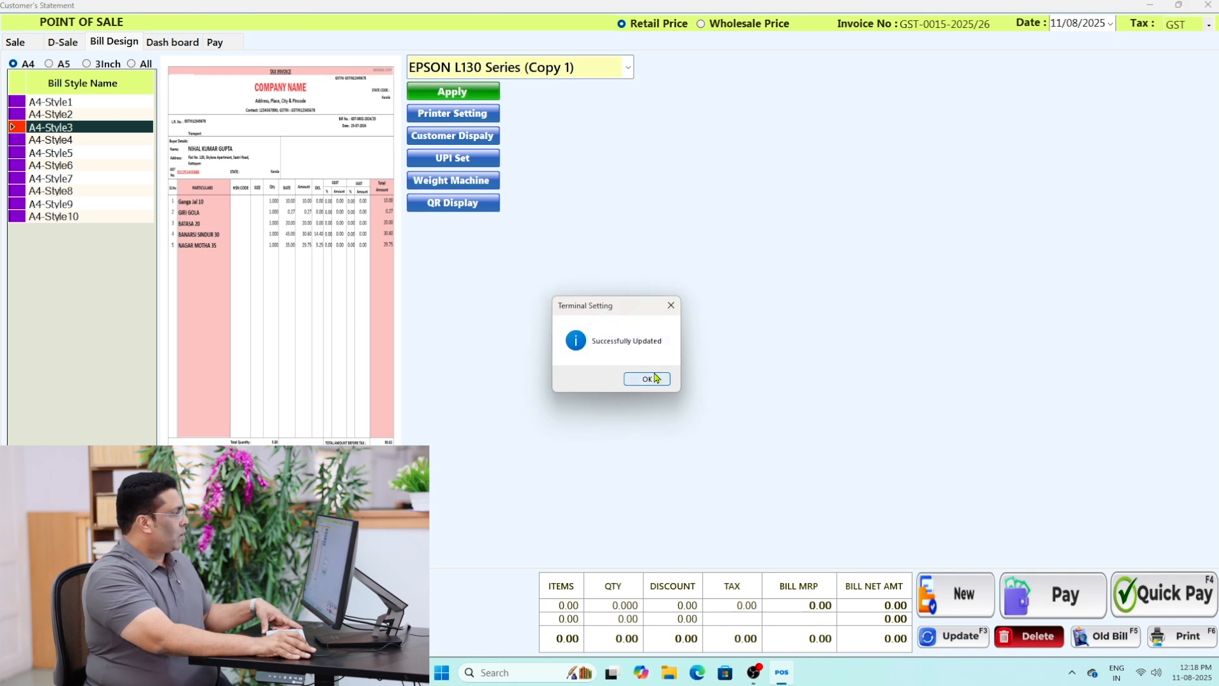
{"action": "left_click", "coordinate": [648, 378]}
- Return to the sale screen and add one COMPUTER MOUSE to the new bill
{"action": "left_click", "coordinate": [12, 43]}
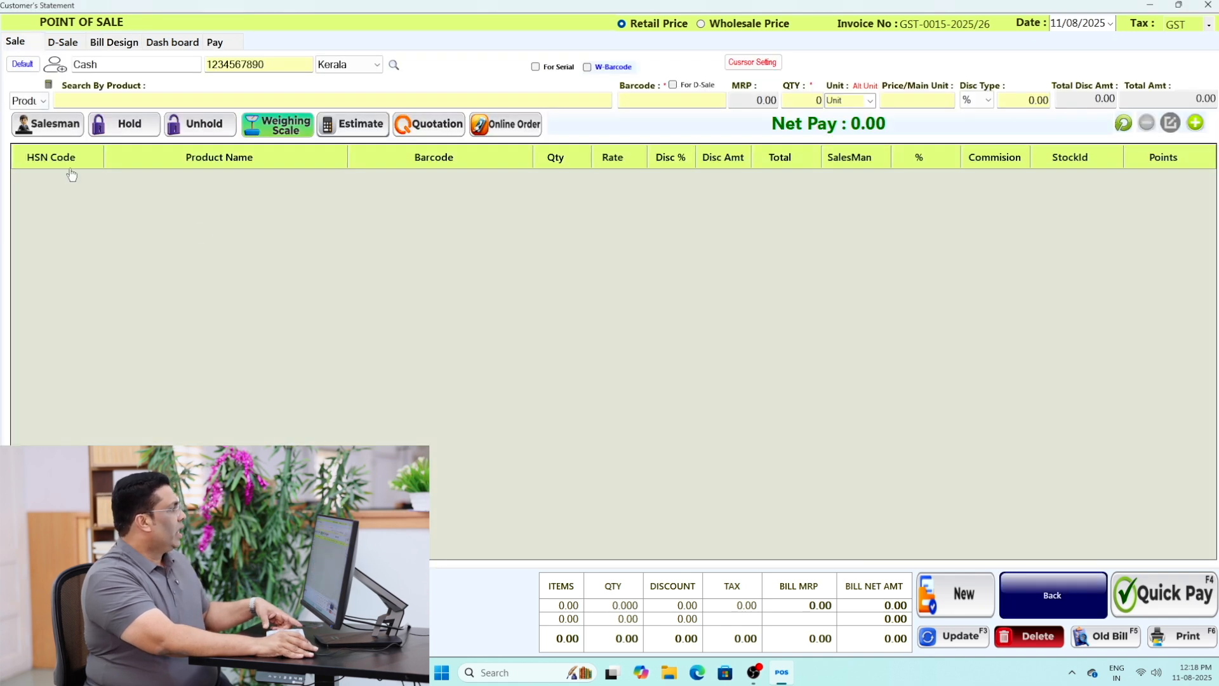
{"action": "left_click", "coordinate": [227, 103]}
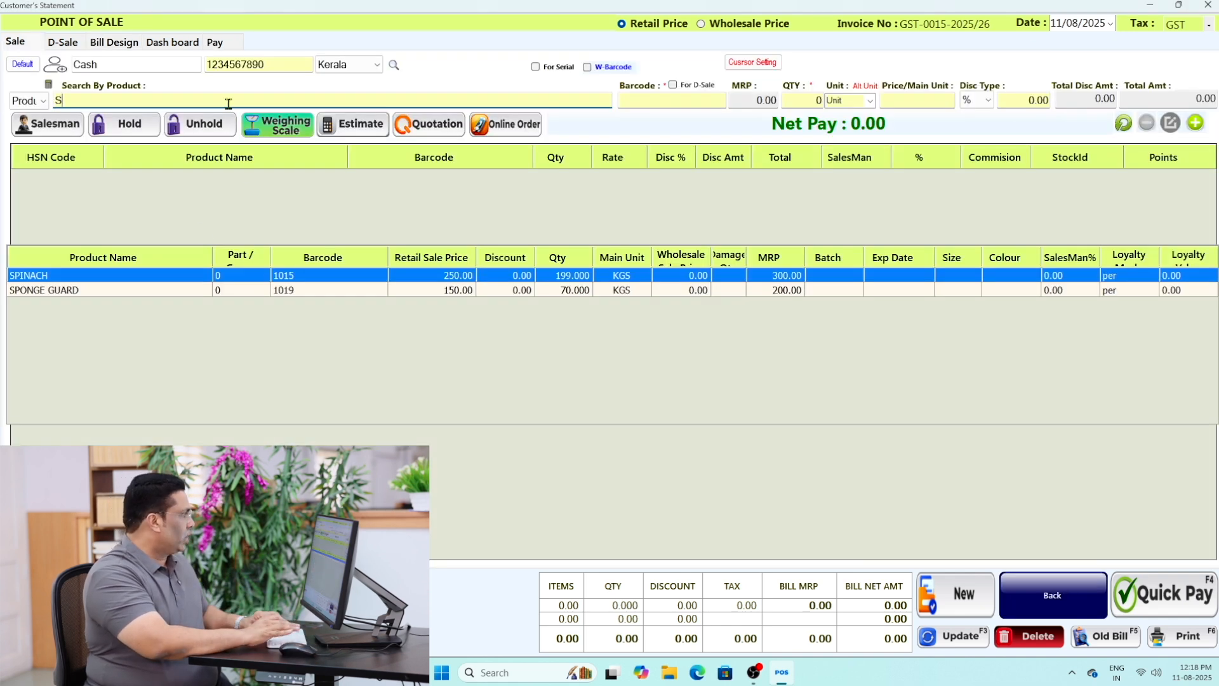
{"action": "type", "text": "COM"}
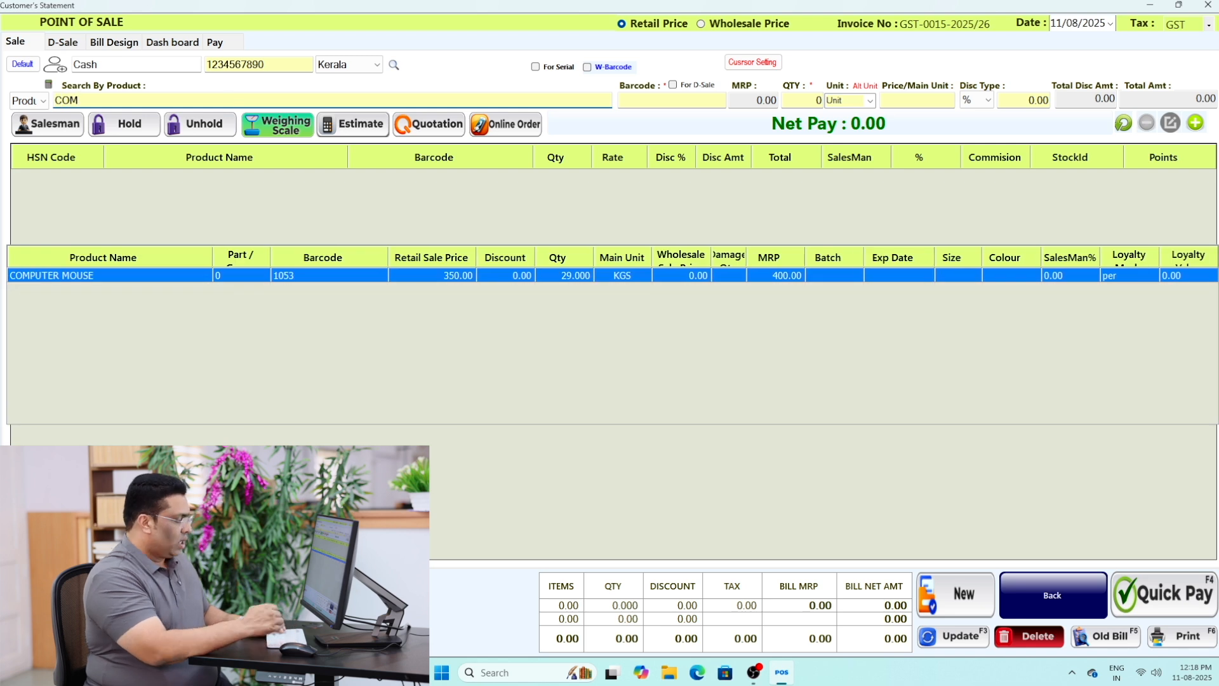
{"action": "key", "text": "Return"}
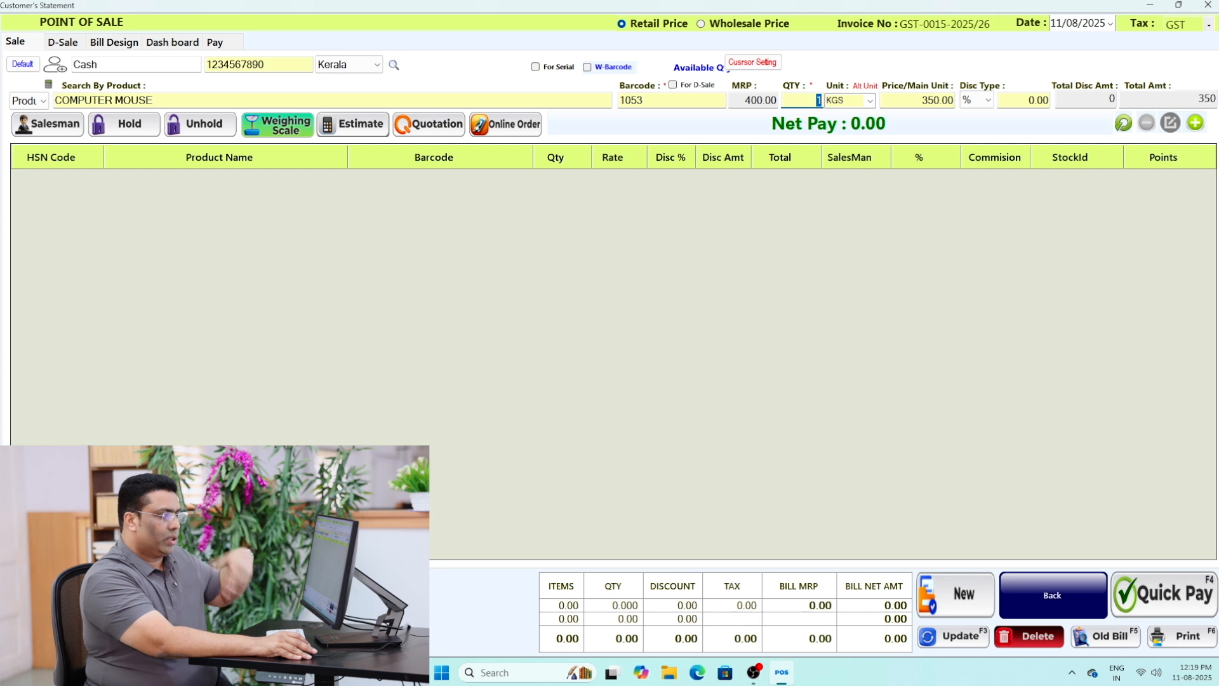
{"action": "key", "text": "Return"}
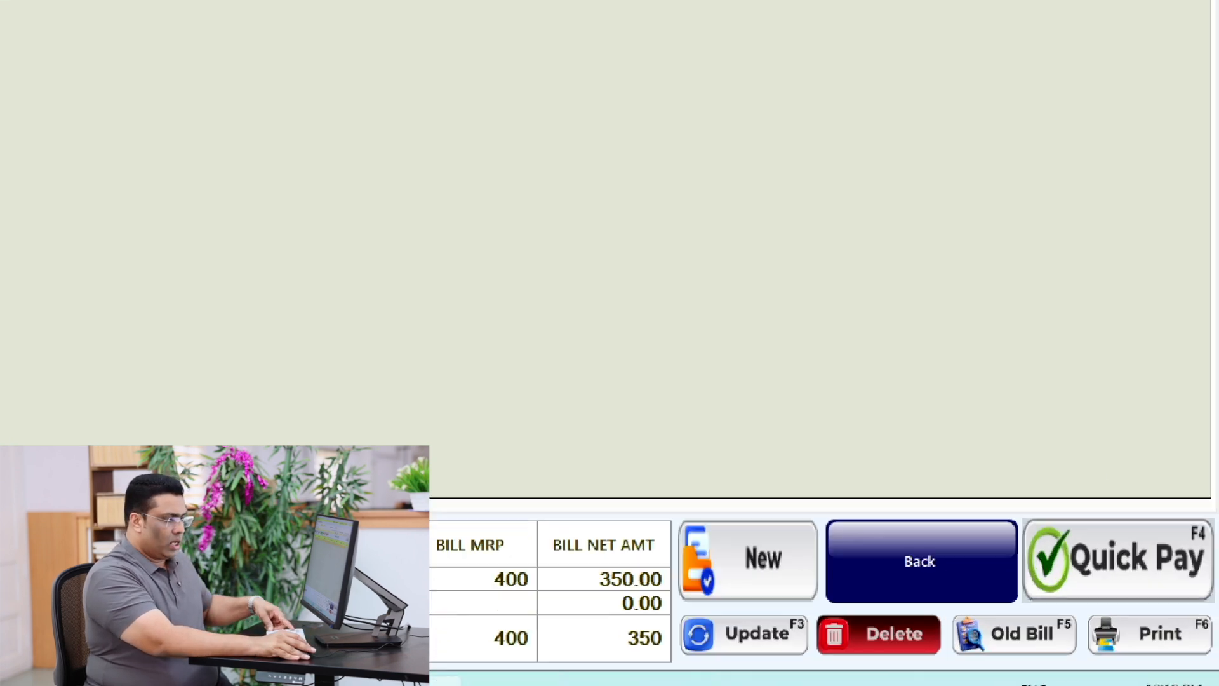
- Complete the COMPUTER MOUSE bill with Quick Pay, examine its A4 print preview, and close the preview
{"action": "left_click", "coordinate": [1041, 524]}
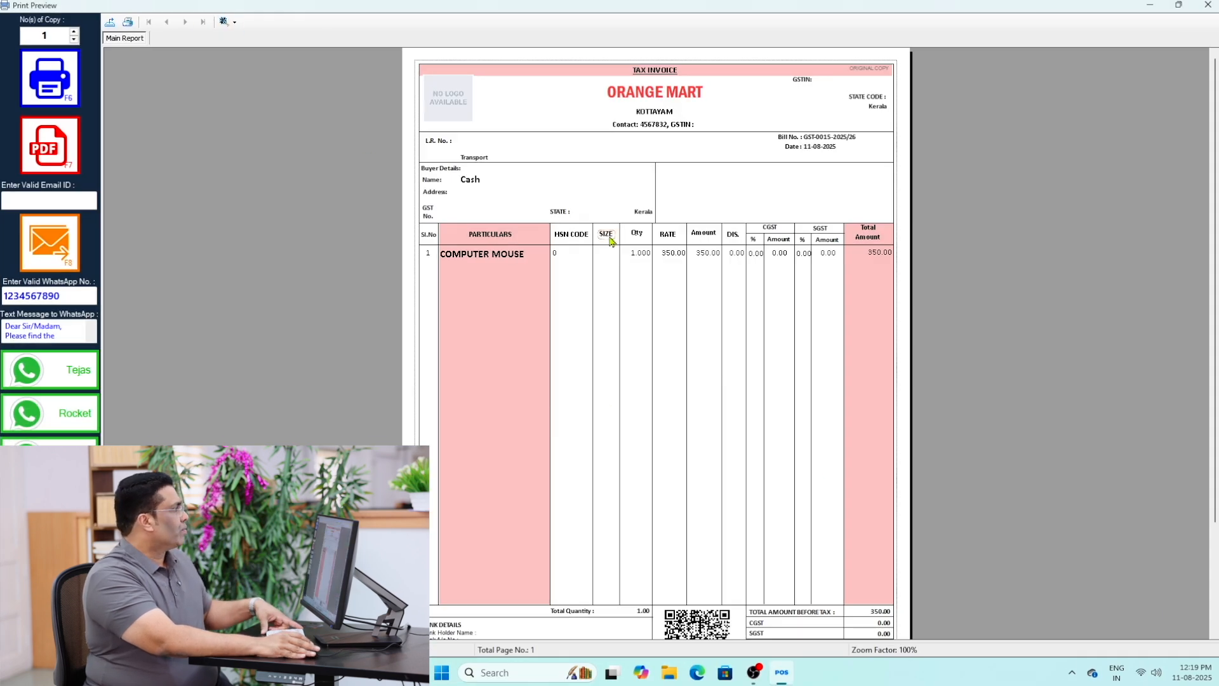
{"action": "scroll", "coordinate": [609, 245], "scroll_direction": "down", "scroll_amount": 2}
{"action": "scroll", "coordinate": [609, 247], "scroll_direction": "up", "scroll_amount": 2}
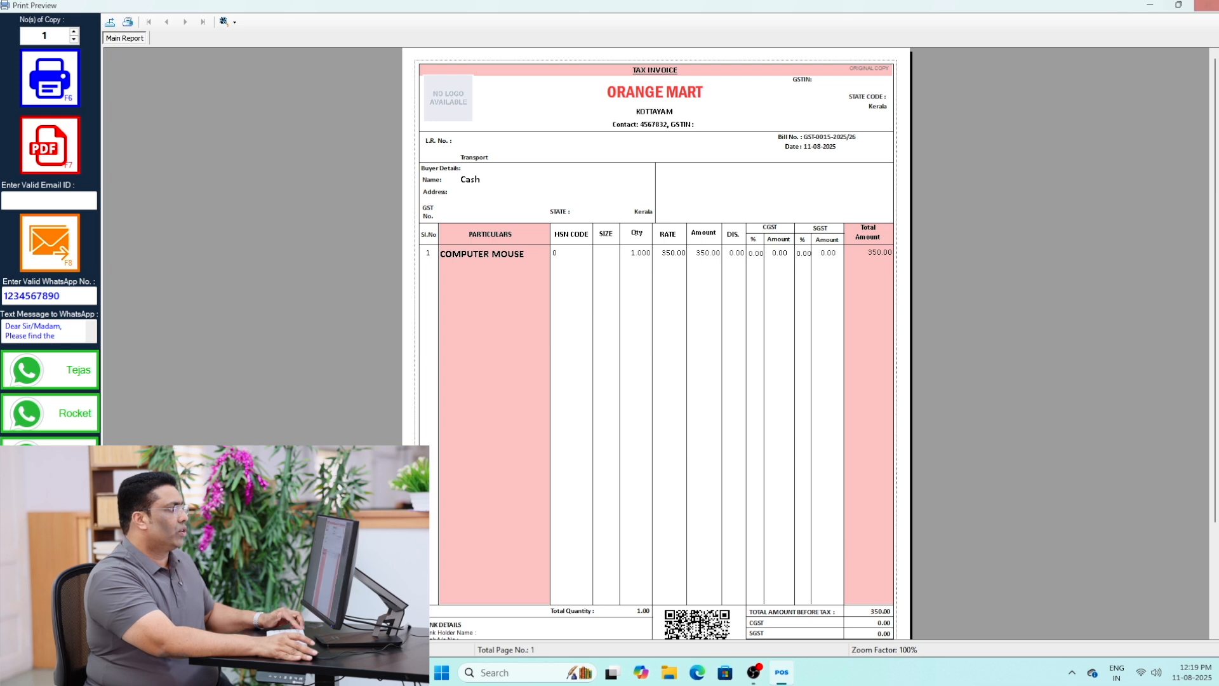
{"action": "left_click", "coordinate": [1208, 5]}
- Return to the bill design settings, switch to A5 size, and preview the styles from A5-Style1 to A5-Style10
{"action": "left_click", "coordinate": [113, 42]}
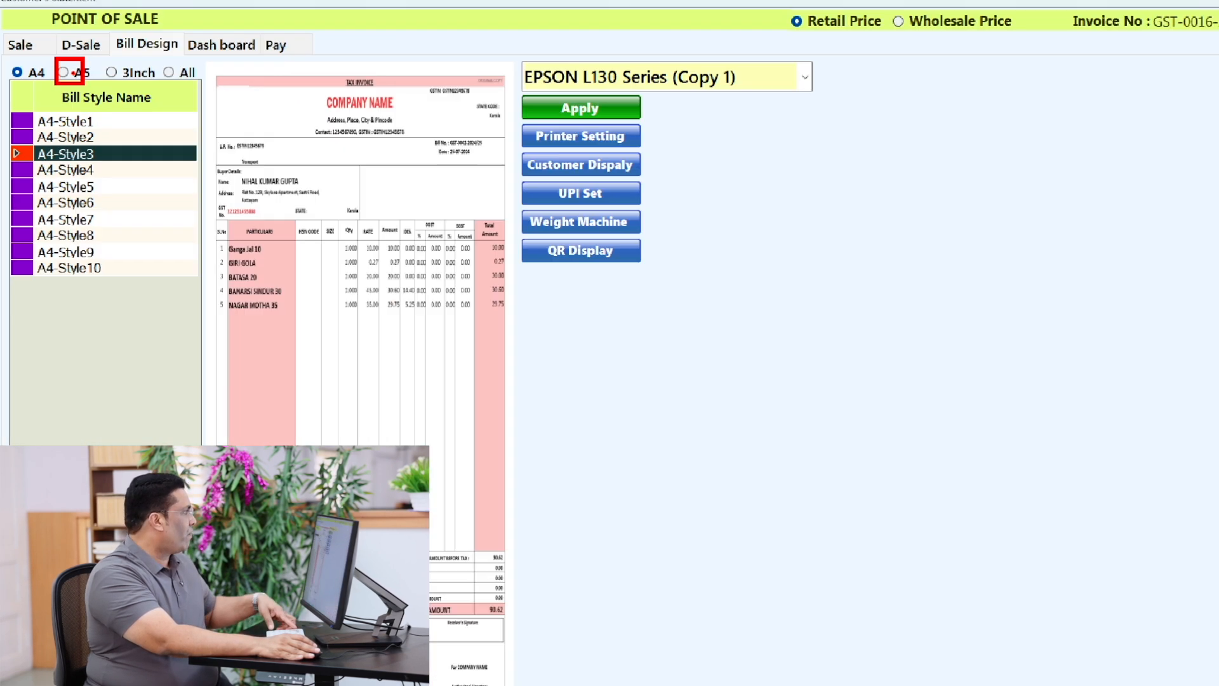
{"action": "left_click", "coordinate": [64, 71]}
{"action": "left_click", "coordinate": [70, 125]}
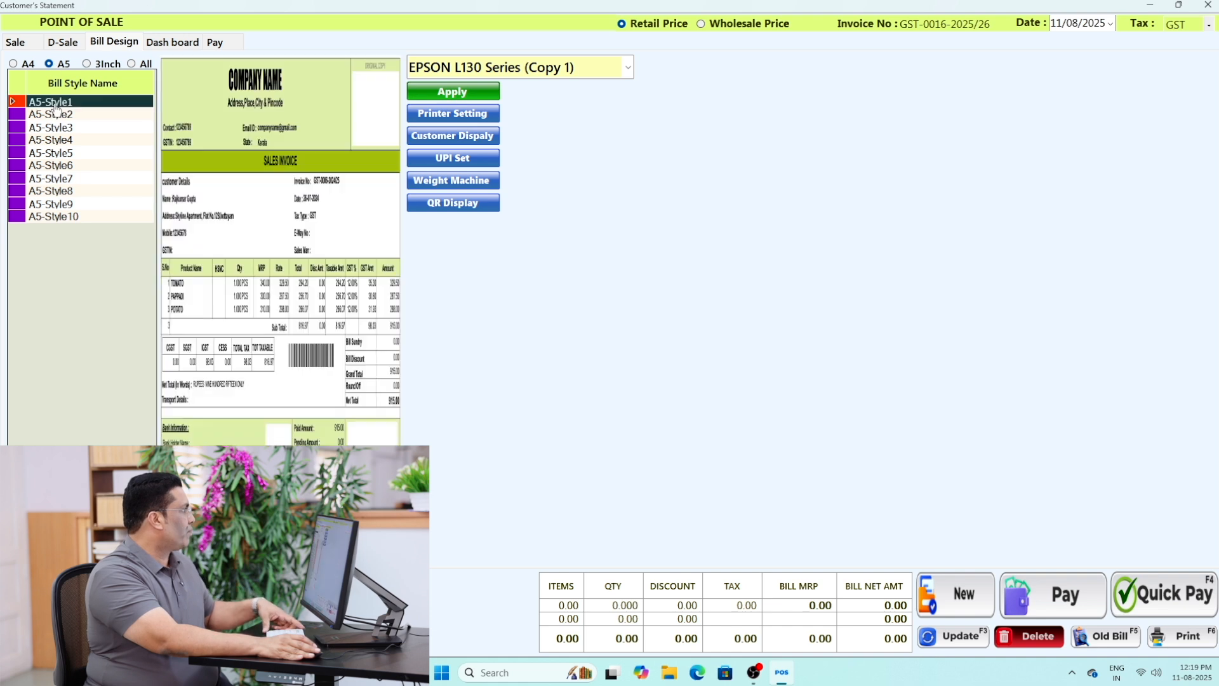
{"action": "left_click", "coordinate": [59, 115]}
{"action": "left_click", "coordinate": [60, 128]}
{"action": "left_click", "coordinate": [61, 139]}
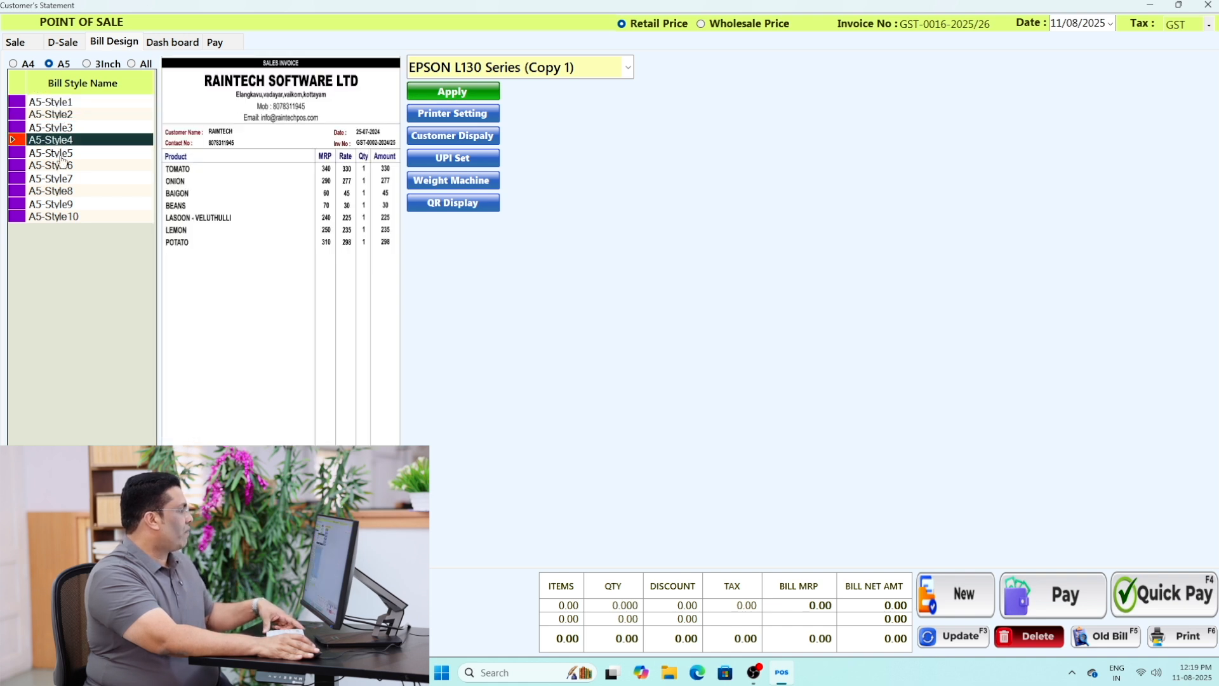
{"action": "left_click", "coordinate": [63, 153]}
{"action": "left_click", "coordinate": [64, 166]}
{"action": "left_click", "coordinate": [65, 179]}
{"action": "left_click", "coordinate": [67, 191]}
{"action": "left_click", "coordinate": [68, 204]}
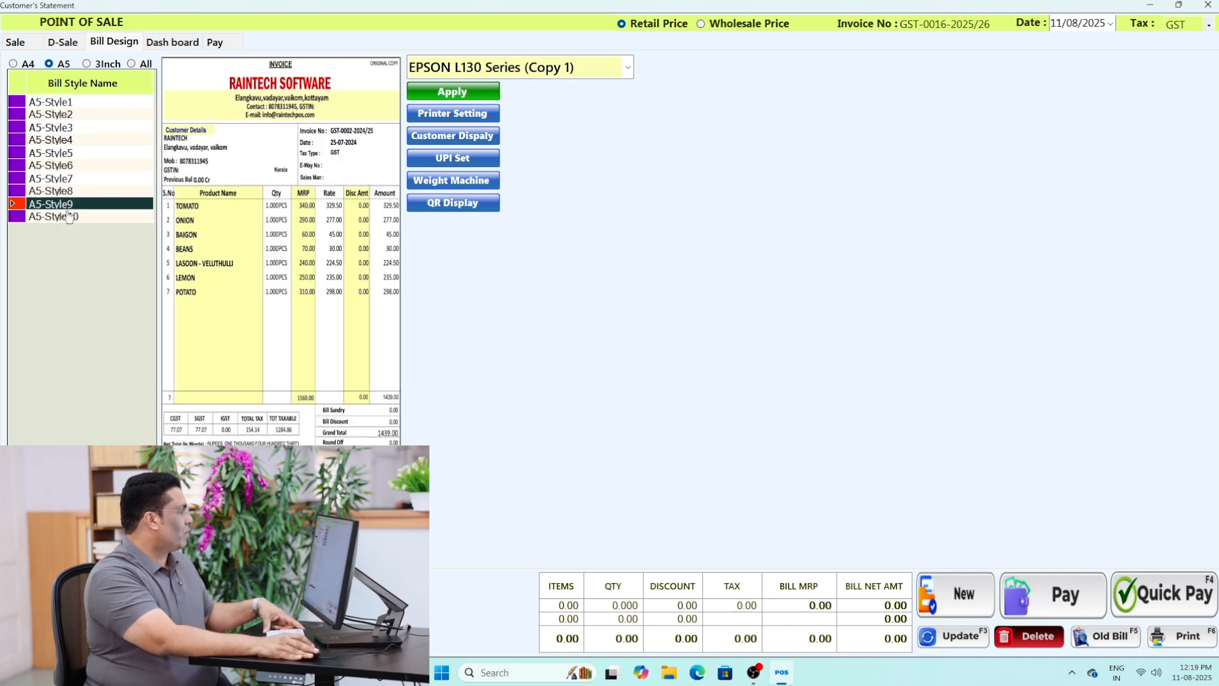
{"action": "left_click", "coordinate": [68, 216]}
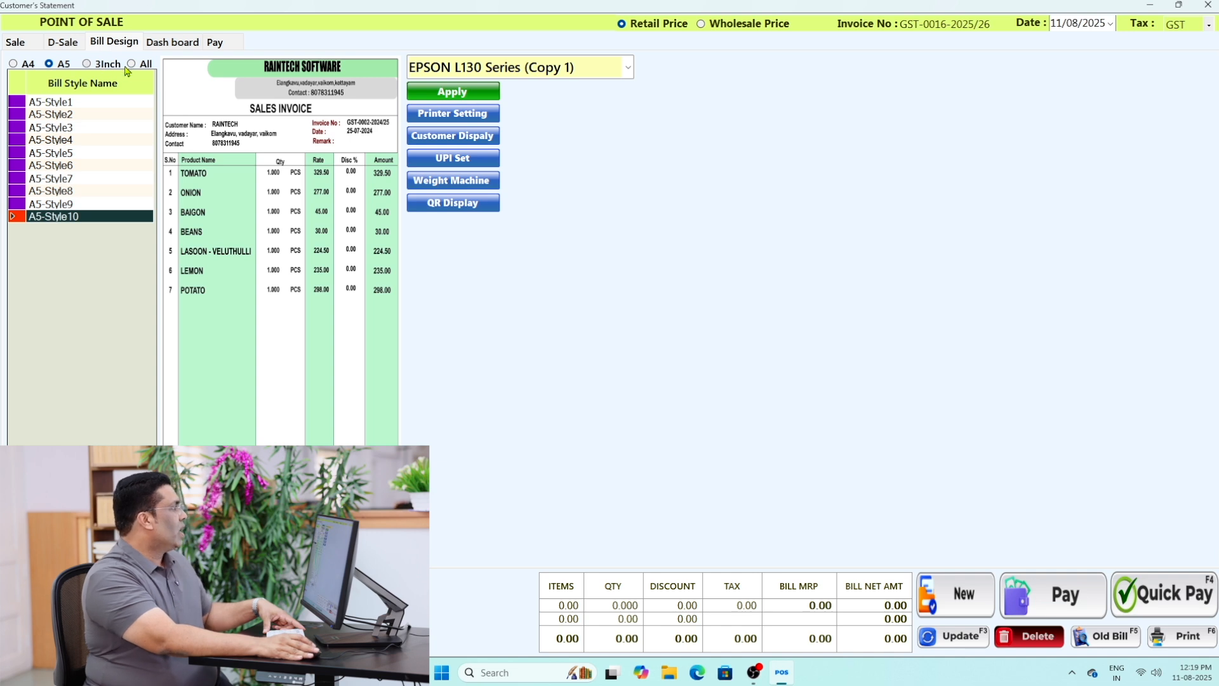
- Switch the bill design to 3Inch size, preview the styles from 3Inch-Style1 to 3Inch-Style10, and select 3Inch-Style1
{"action": "left_click", "coordinate": [95, 66]}
{"action": "left_click", "coordinate": [80, 106]}
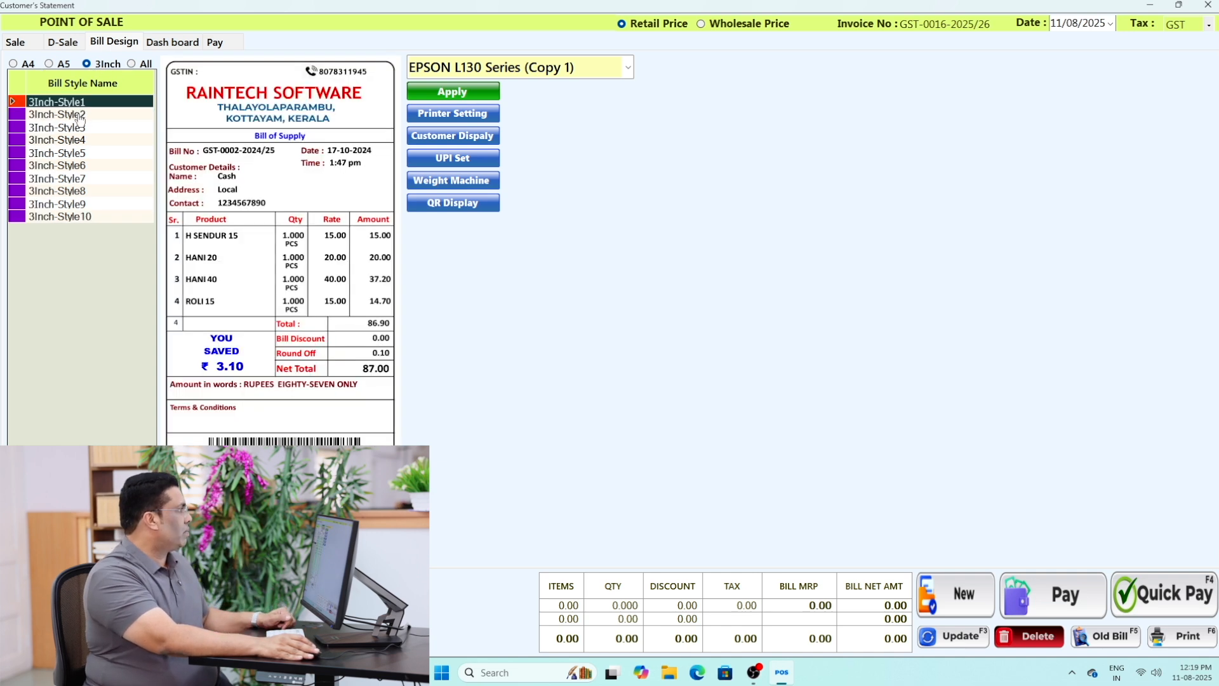
{"action": "left_click", "coordinate": [79, 116]}
{"action": "left_click", "coordinate": [78, 128]}
{"action": "left_click", "coordinate": [77, 140]}
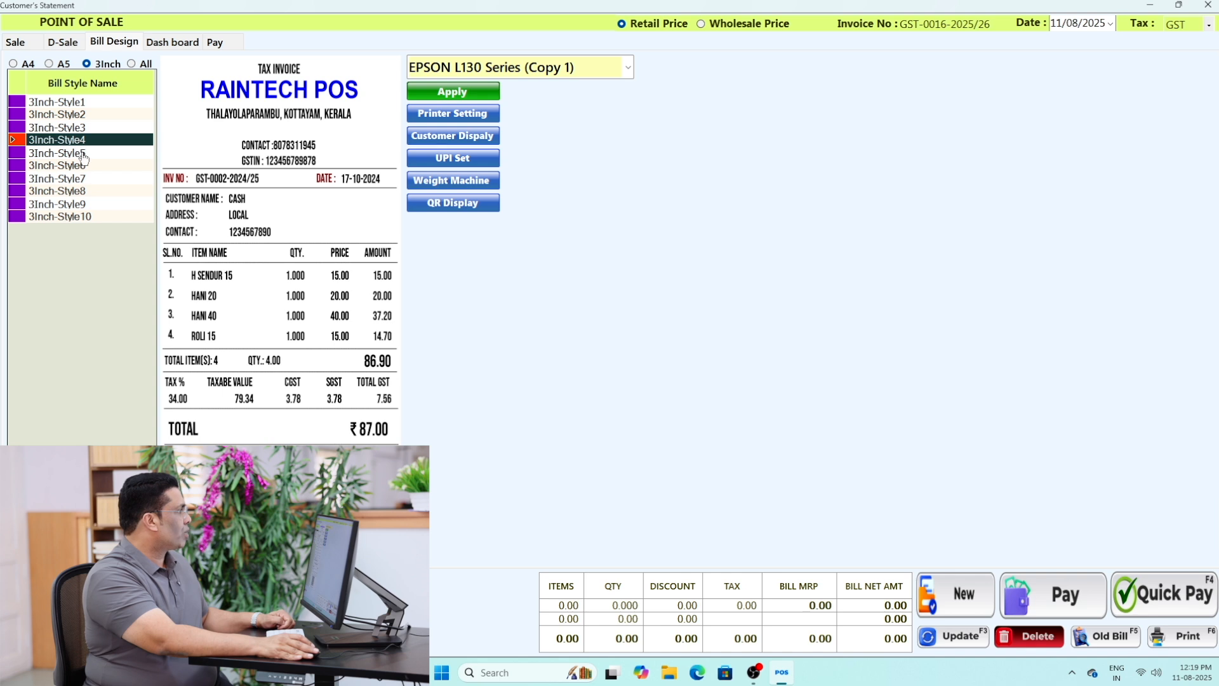
{"action": "left_click", "coordinate": [82, 154]}
{"action": "left_click", "coordinate": [82, 166]}
{"action": "left_click", "coordinate": [81, 179]}
{"action": "left_click", "coordinate": [81, 189]}
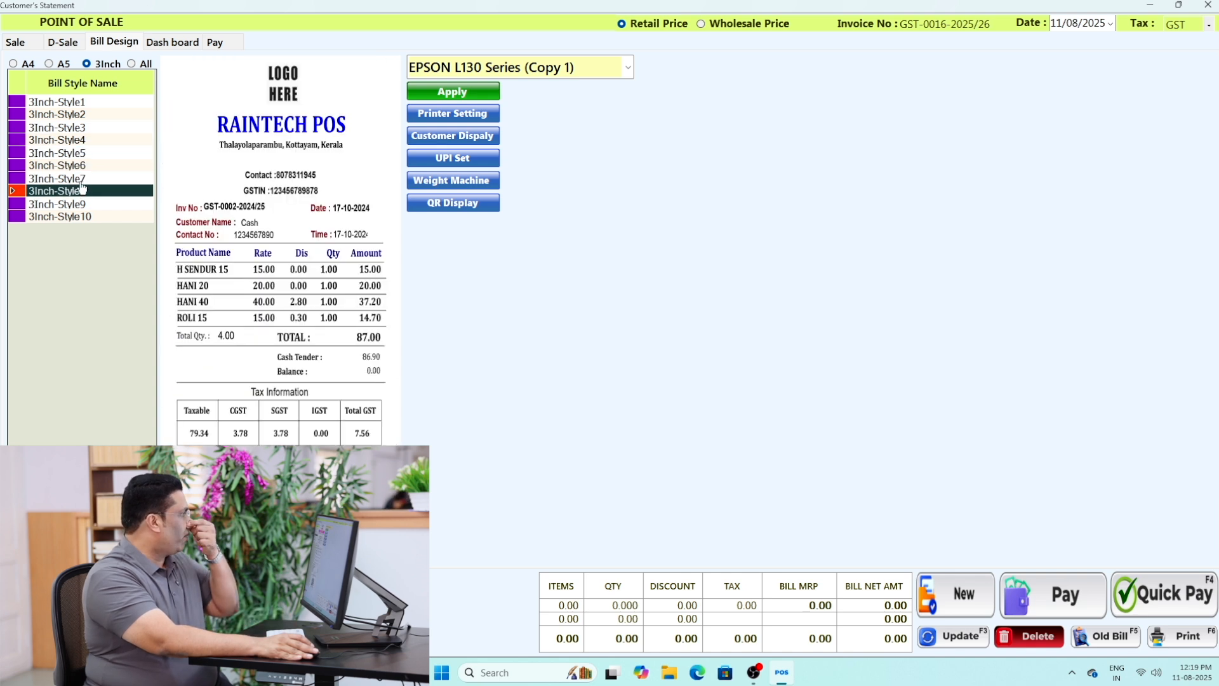
{"action": "left_click", "coordinate": [84, 204]}
{"action": "left_click", "coordinate": [69, 219]}
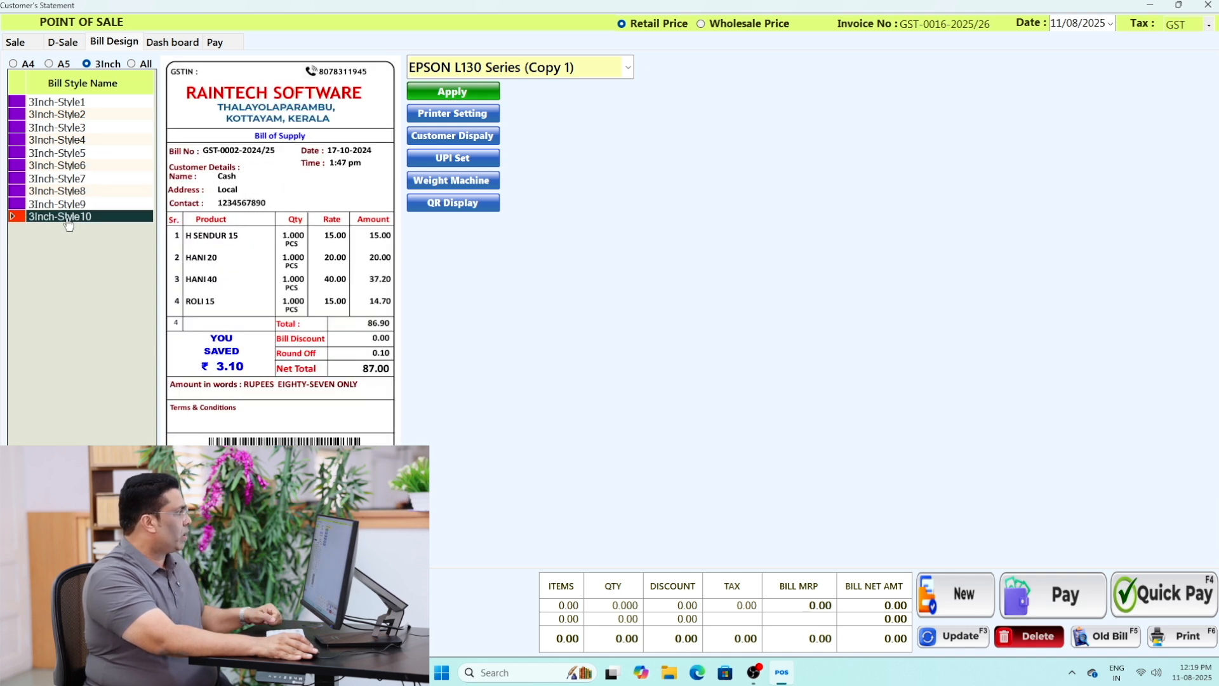
{"action": "left_click", "coordinate": [61, 116]}
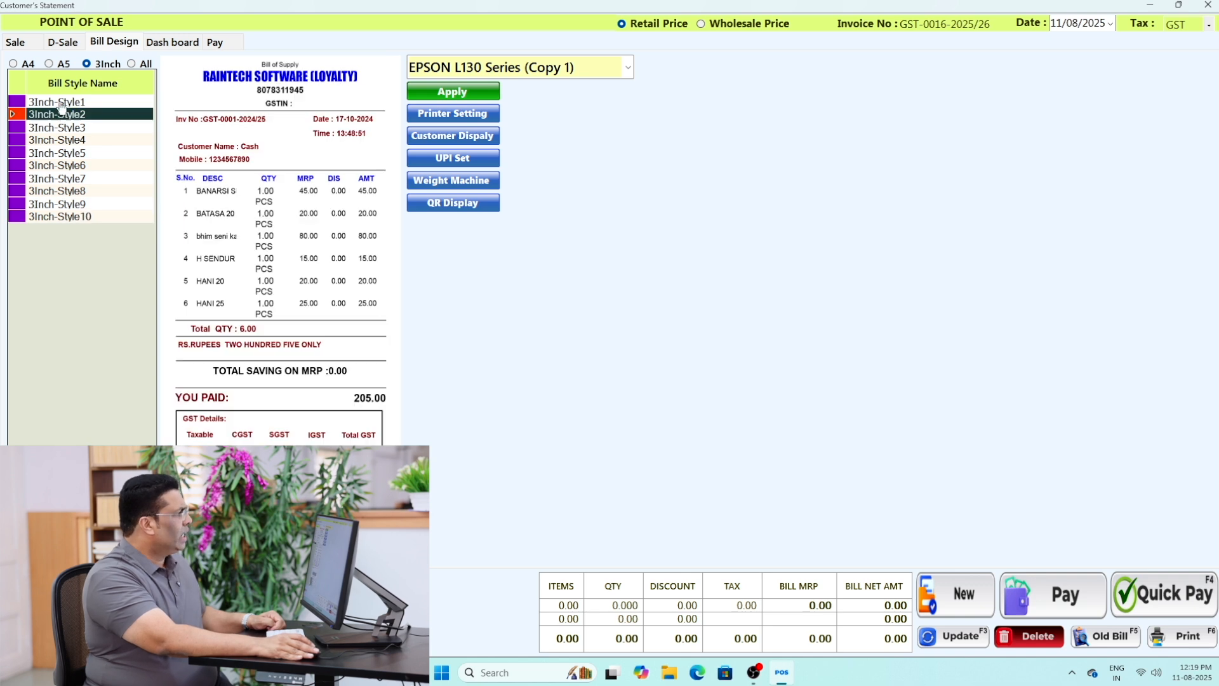
{"action": "left_click", "coordinate": [60, 103]}
- Set the bill printer to POS-80C, apply the bill design settings, and return to the sale screen
{"action": "left_click", "coordinate": [616, 64]}
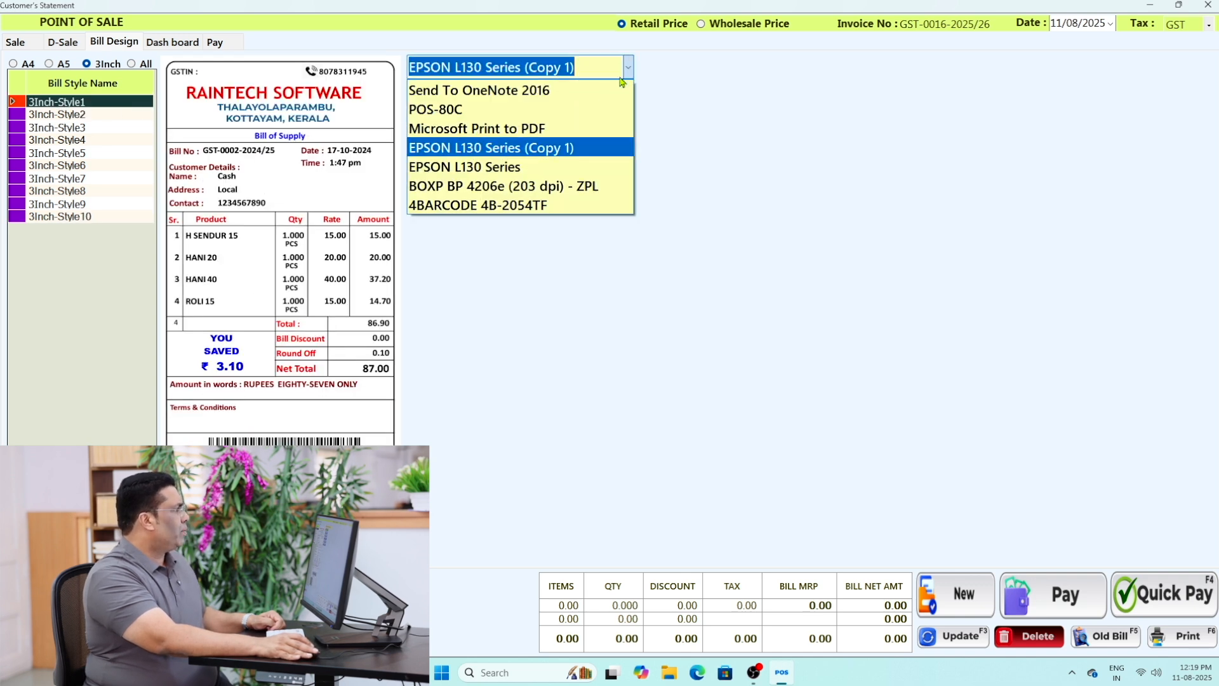
{"action": "left_click", "coordinate": [483, 106]}
{"action": "left_click", "coordinate": [483, 96]}
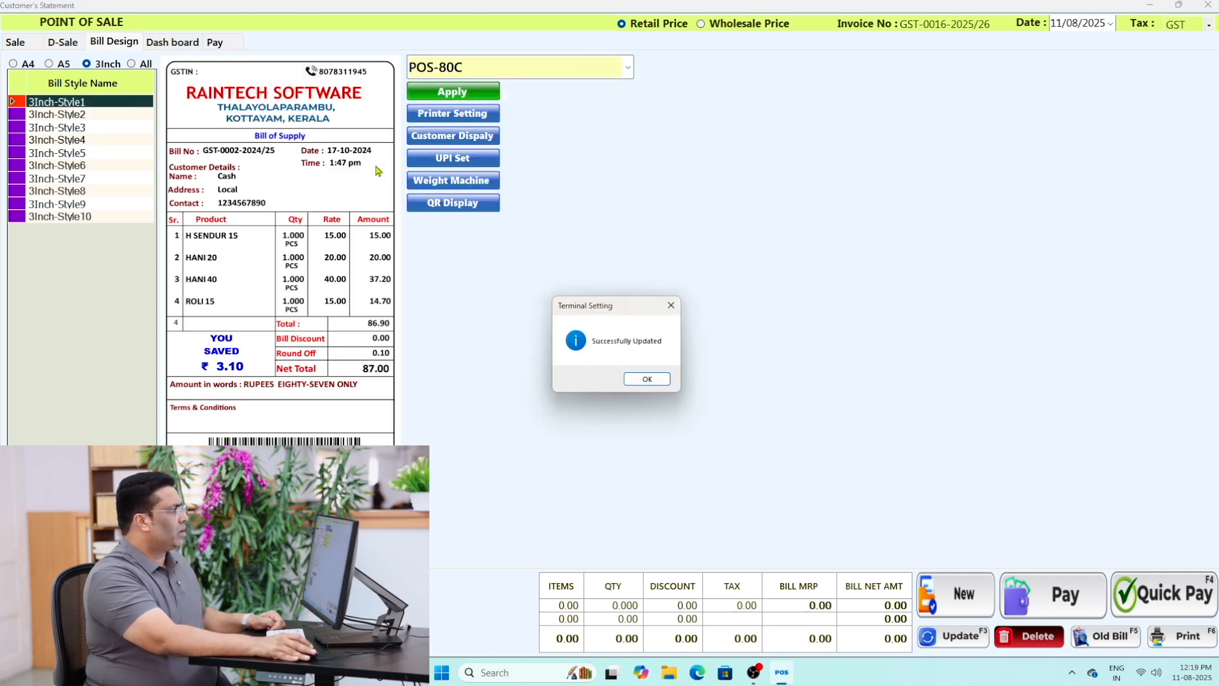
{"action": "left_click", "coordinate": [658, 383]}
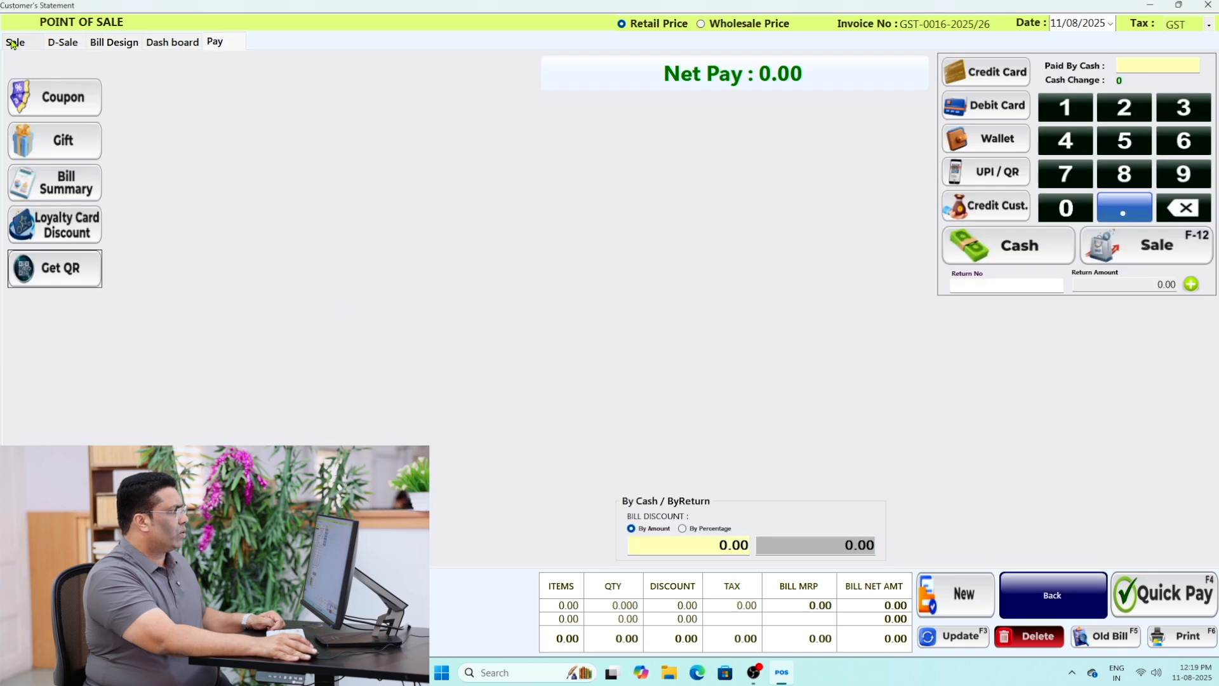
{"action": "left_click", "coordinate": [12, 42]}
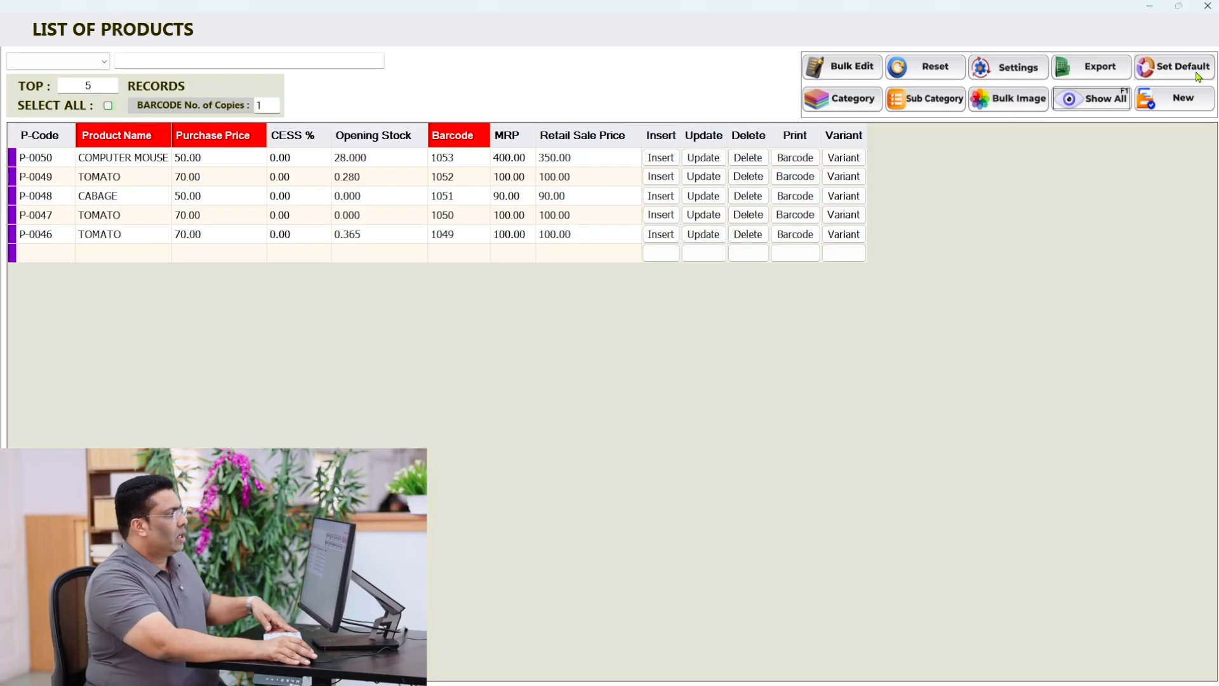
- Open the default settings for new products from the product list and choose GENERAL as the sub category
{"action": "left_click", "coordinate": [1126, 134]}
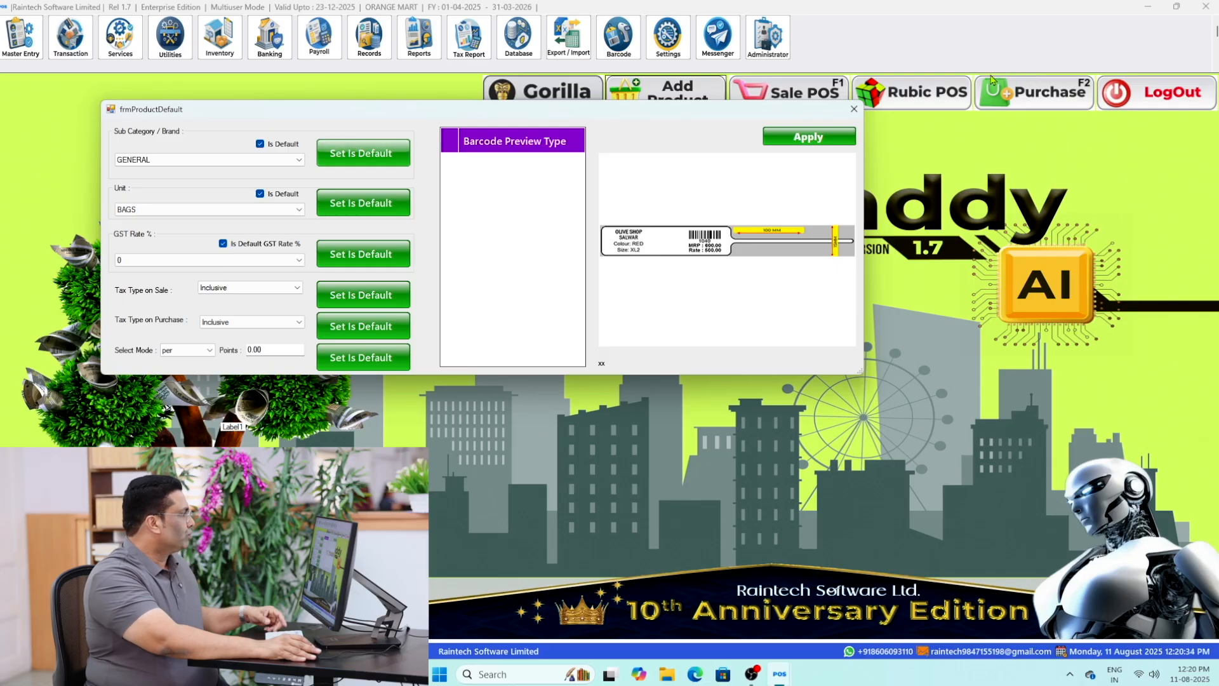
{"action": "left_click", "coordinate": [169, 162]}
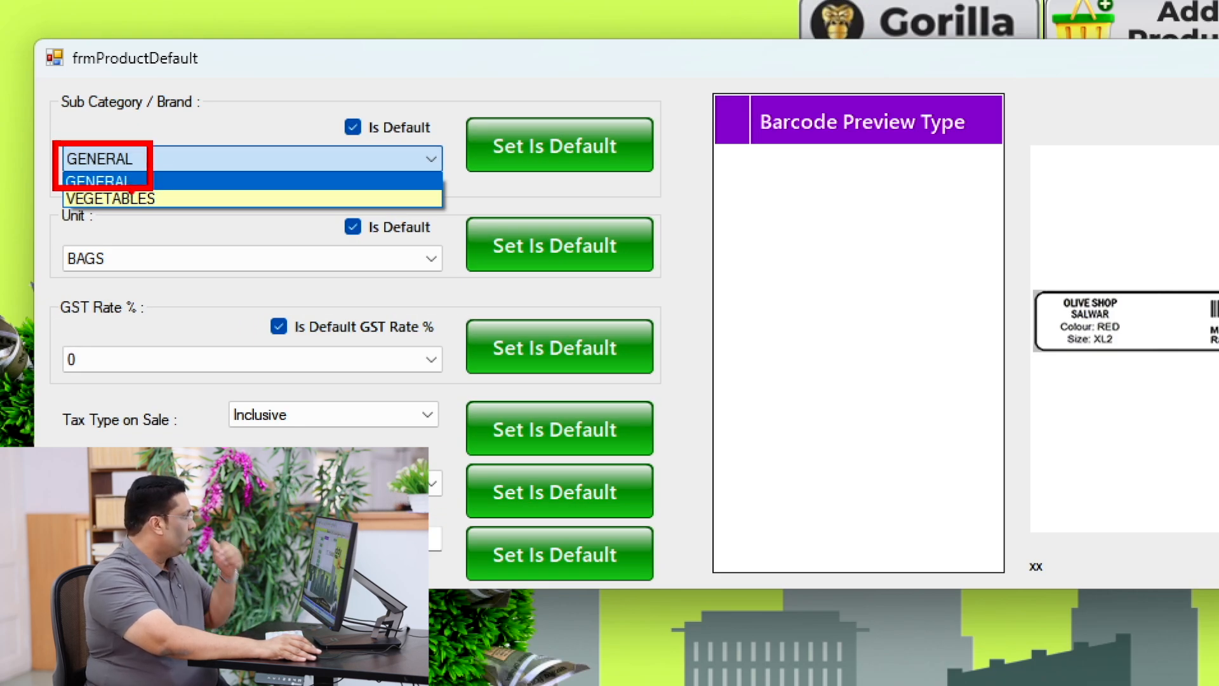
{"action": "left_click", "coordinate": [130, 181]}
{"action": "left_click", "coordinate": [291, 160]}
{"action": "left_click", "coordinate": [191, 171]}
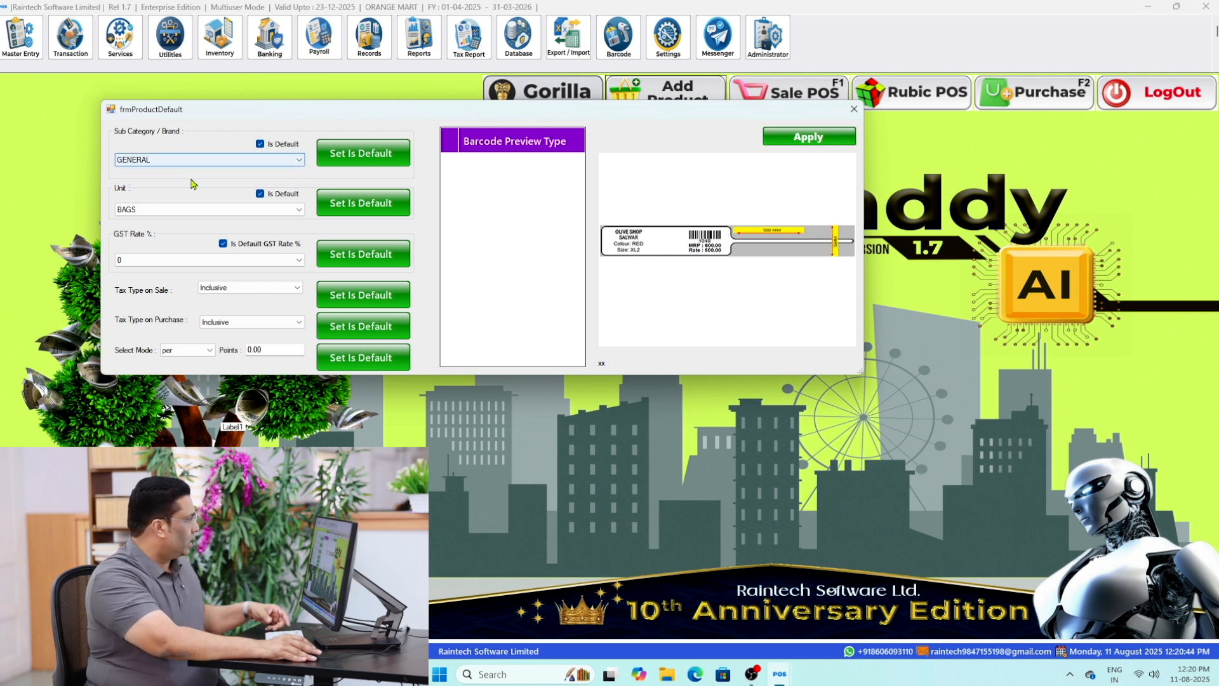
- Choose PIECES as the default product unit
{"action": "left_click", "coordinate": [169, 209]}
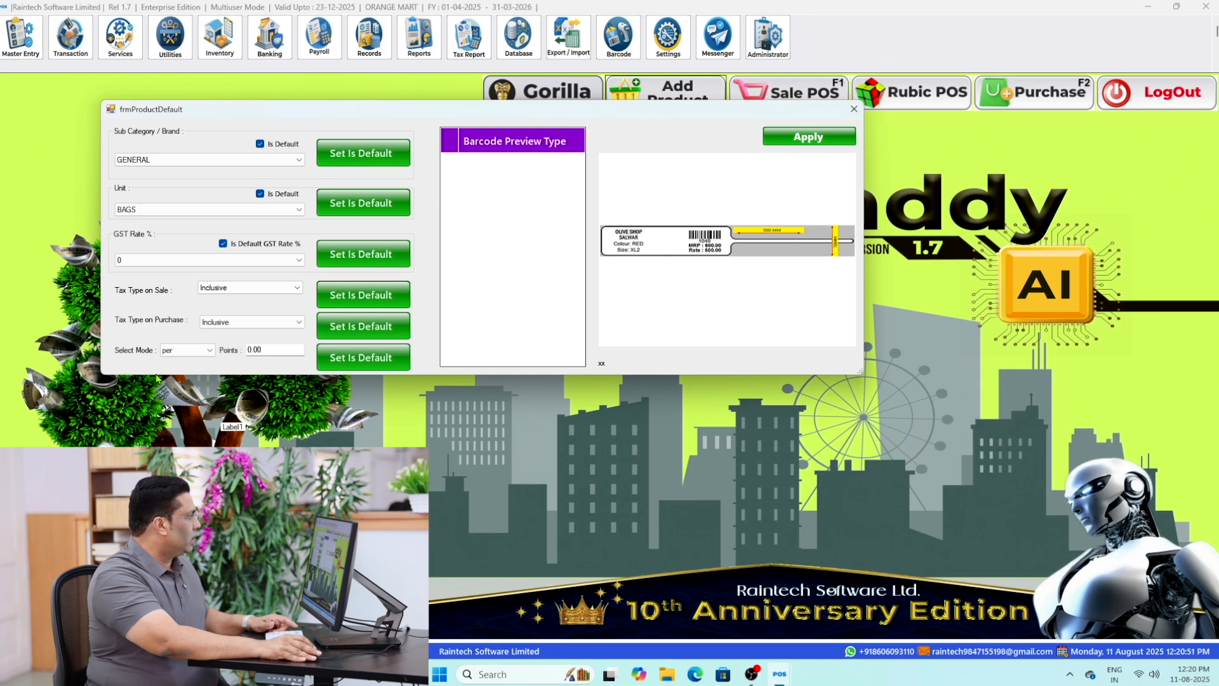
{"action": "left_click", "coordinate": [169, 210]}
{"action": "scroll", "coordinate": [150, 375], "scroll_direction": "down", "scroll_amount": 2}
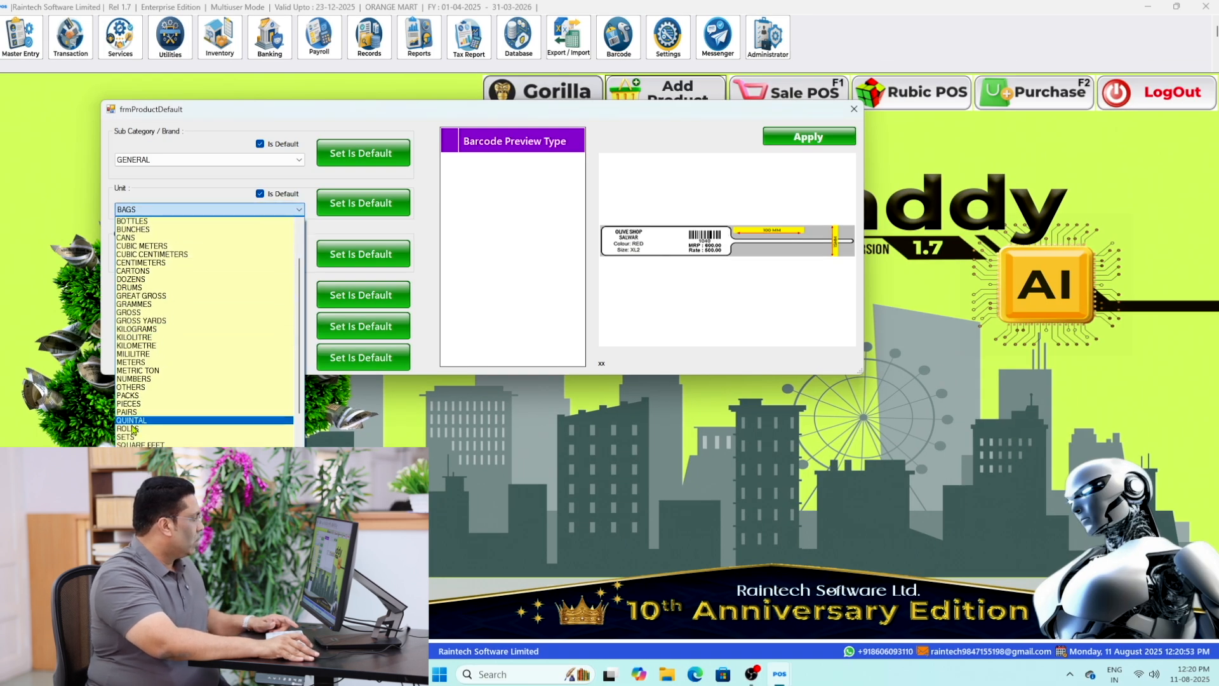
{"action": "scroll", "coordinate": [142, 440], "scroll_direction": "down", "scroll_amount": 2}
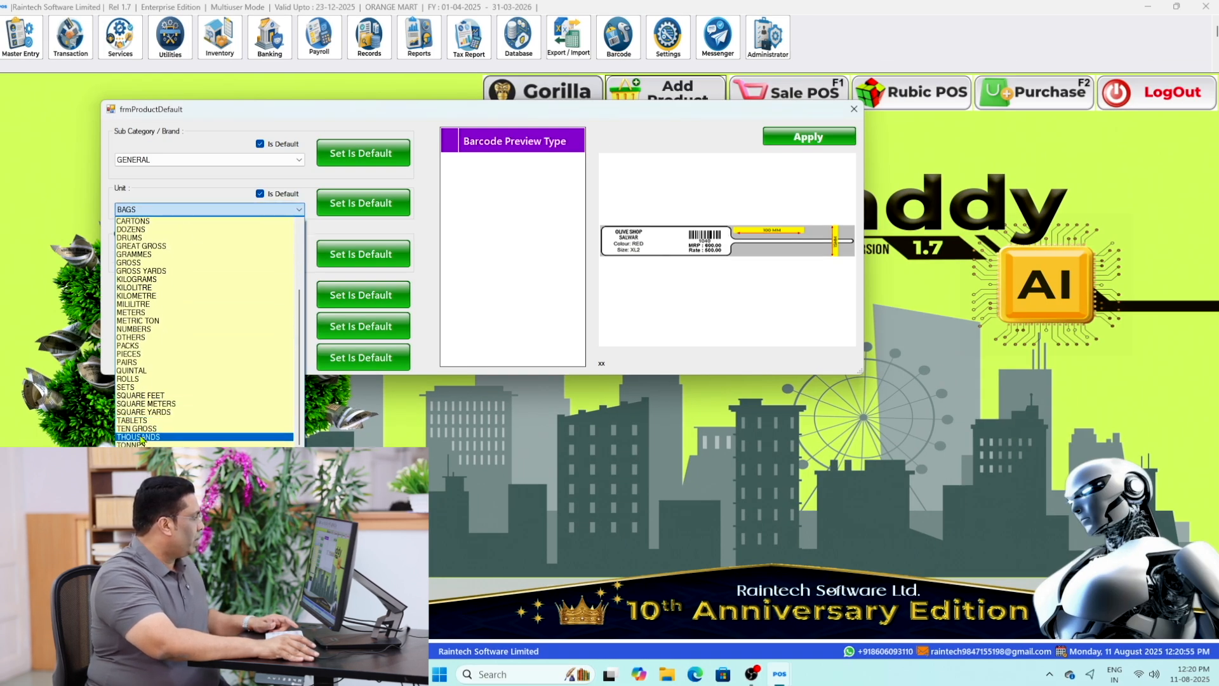
{"action": "left_click", "coordinate": [146, 354]}
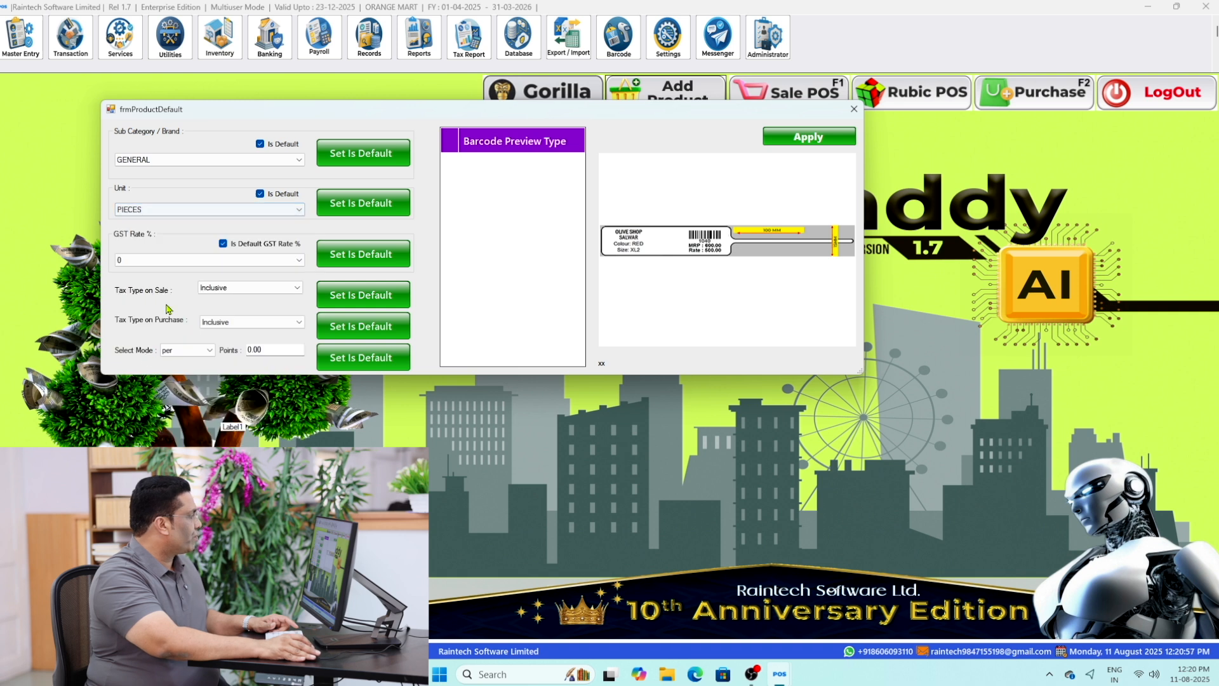
- Choose 18 as the default GST rate percentage
{"action": "left_click", "coordinate": [218, 261]}
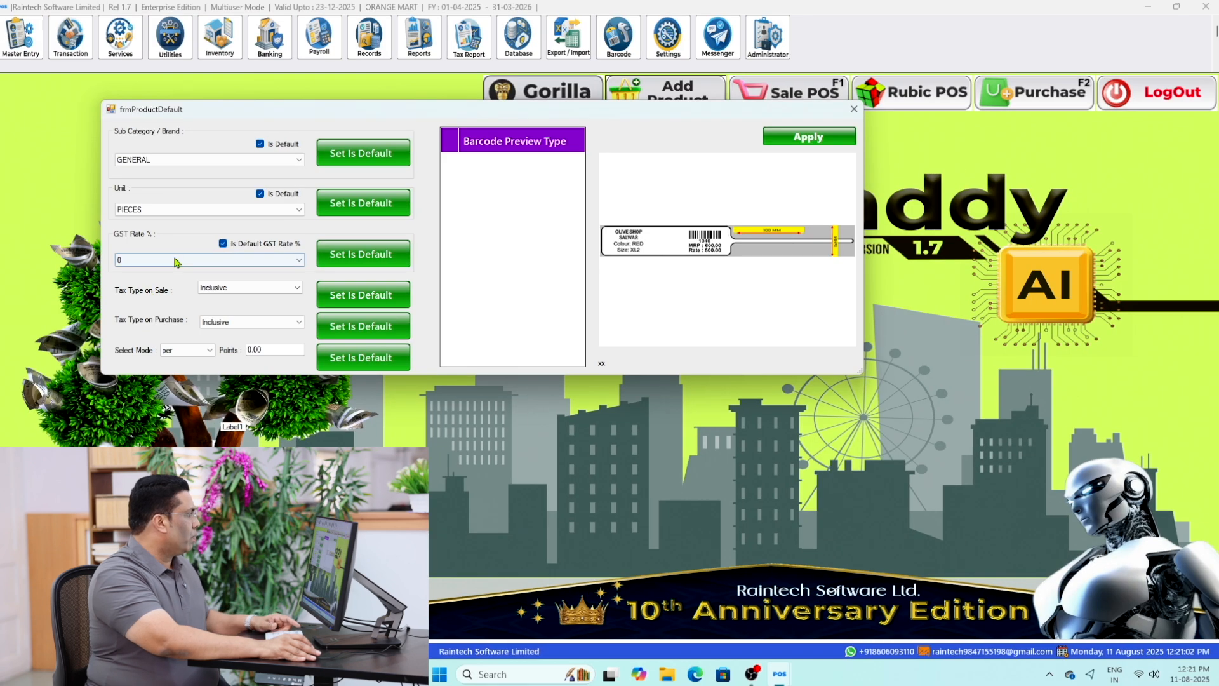
{"action": "left_click", "coordinate": [176, 262]}
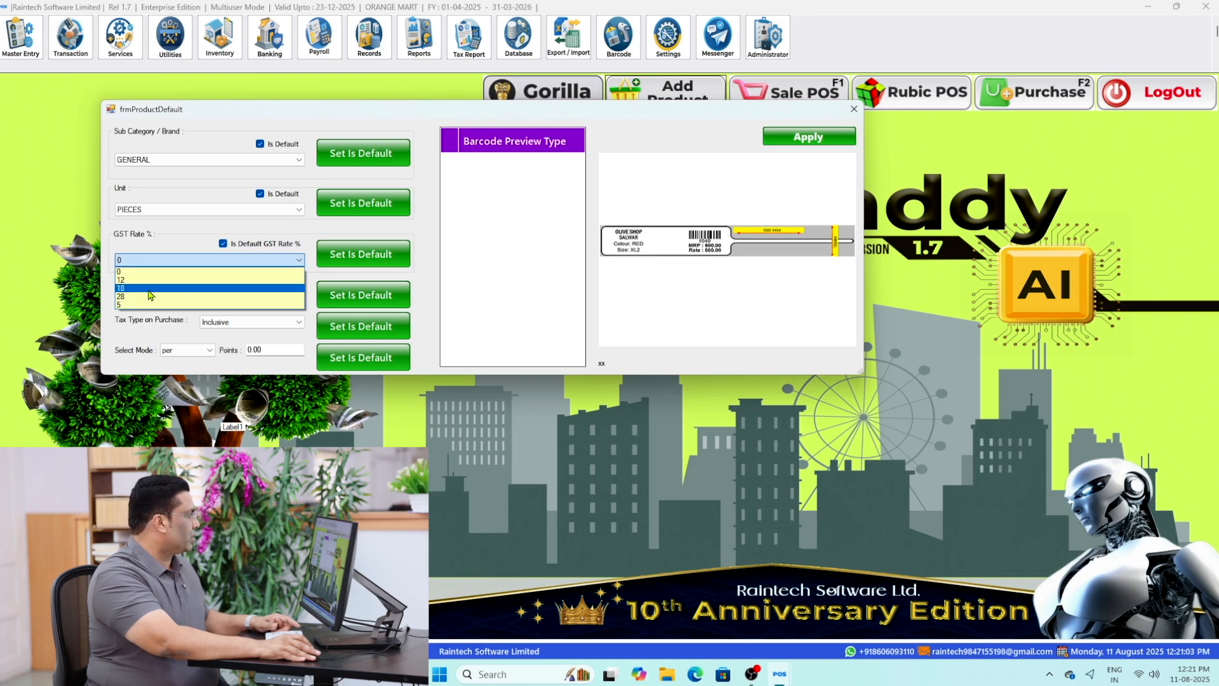
{"action": "left_click", "coordinate": [217, 287]}
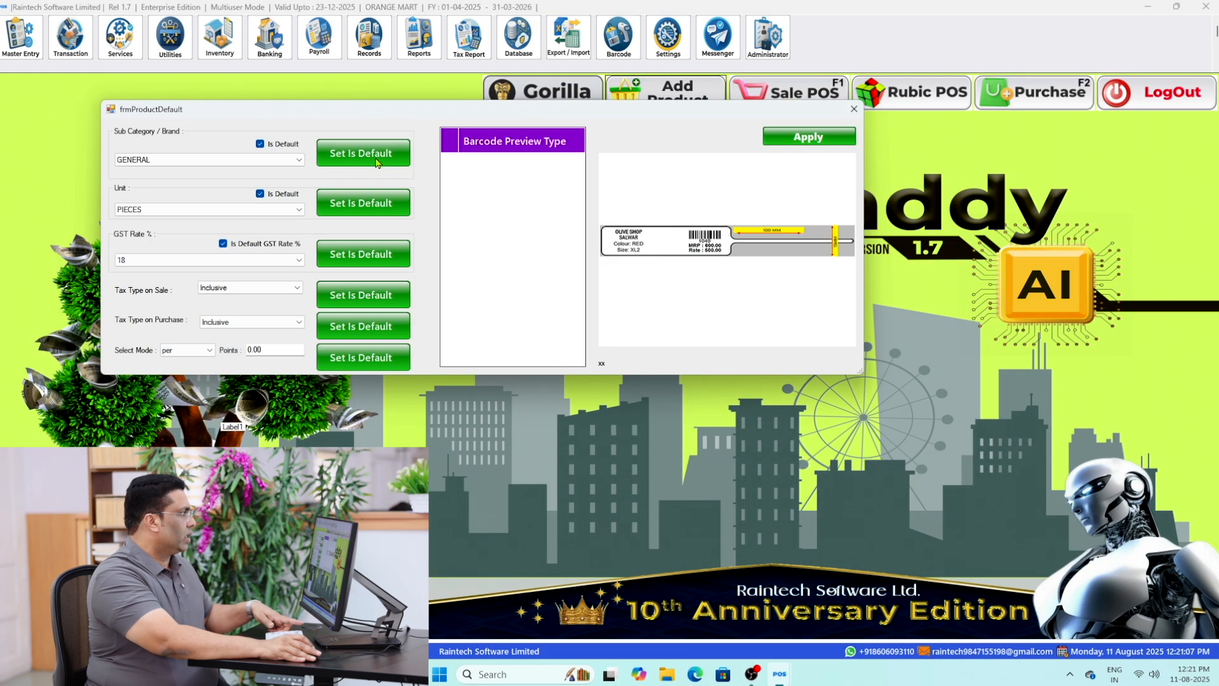
- Save the chosen sub category, unit and GST rate as the product defaults, dismissing each confirmation
{"action": "left_click", "coordinate": [403, 153]}
{"action": "left_click", "coordinate": [643, 381]}
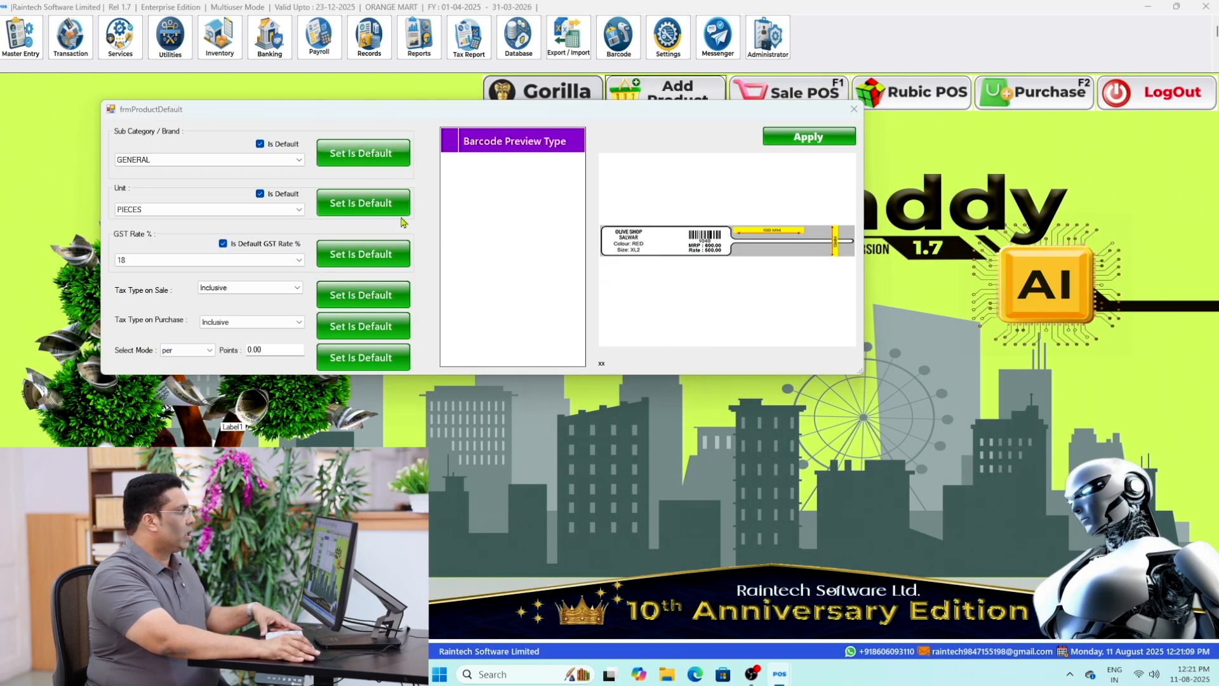
{"action": "left_click", "coordinate": [361, 153]}
{"action": "left_click", "coordinate": [642, 380]}
{"action": "left_click", "coordinate": [361, 254]}
{"action": "left_click", "coordinate": [644, 380]}
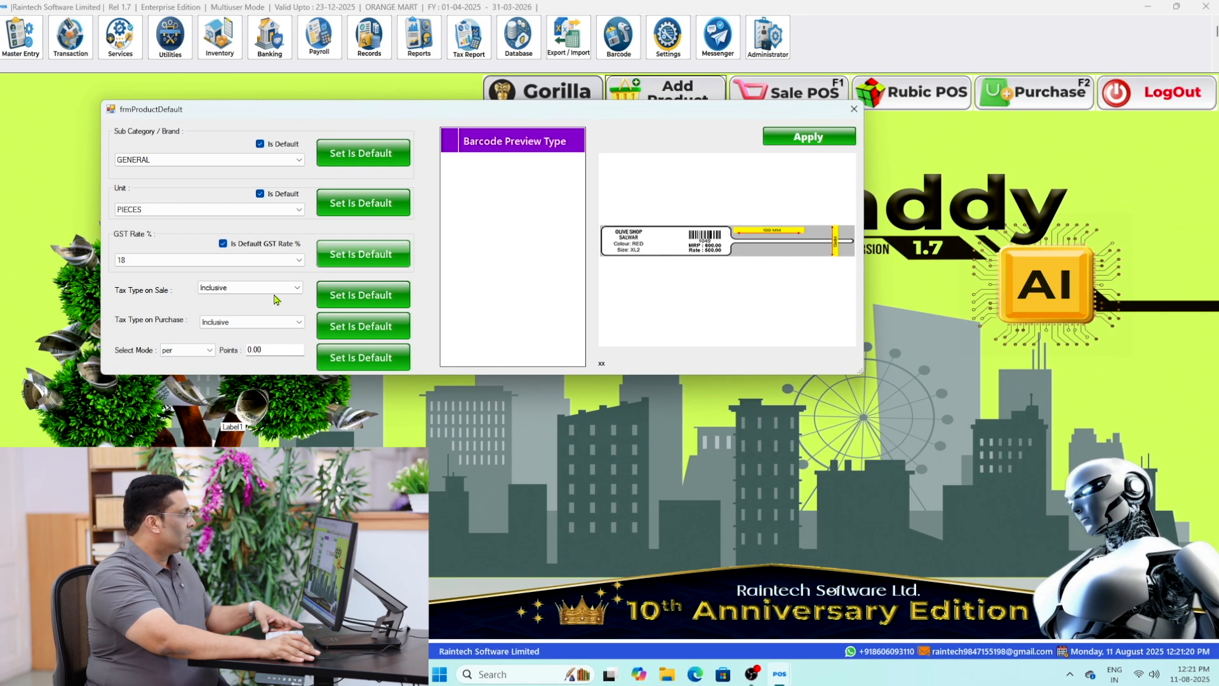
- Check the tax types on sale and purchase, leaving both Inclusive, and close the product default settings
{"action": "left_click", "coordinate": [320, 270]}
{"action": "left_click", "coordinate": [273, 300]}
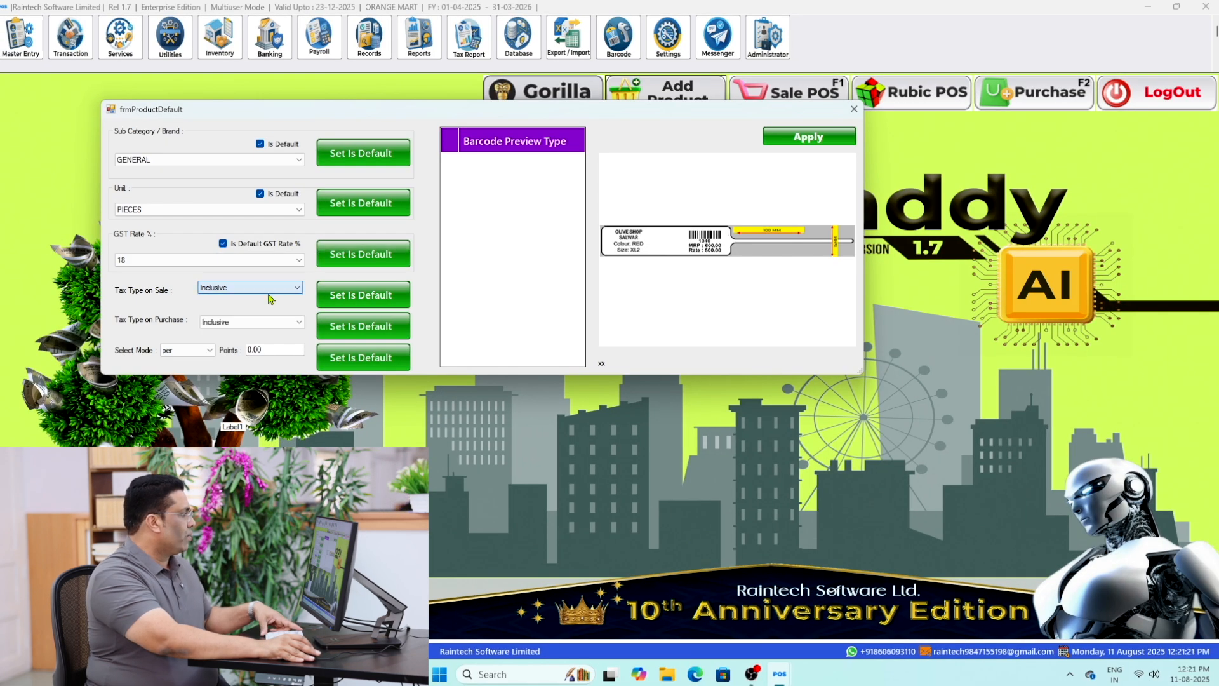
{"action": "left_click", "coordinate": [258, 325]}
{"action": "left_click", "coordinate": [258, 323]}
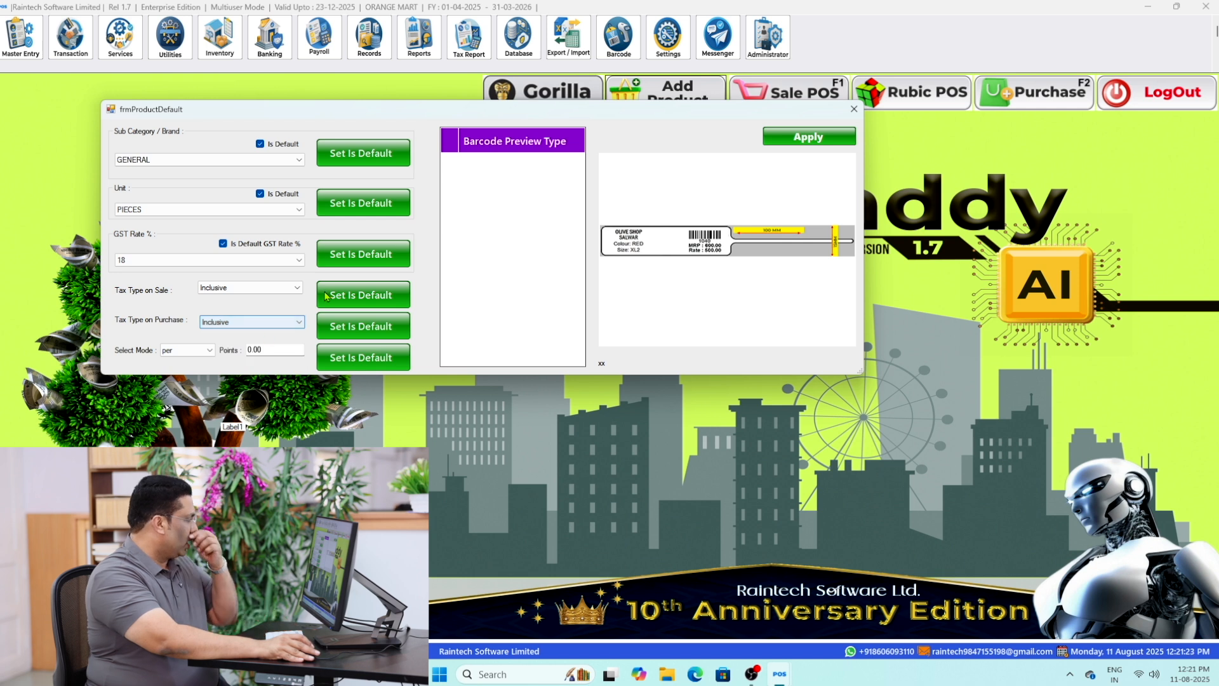
{"action": "left_click", "coordinate": [855, 111]}
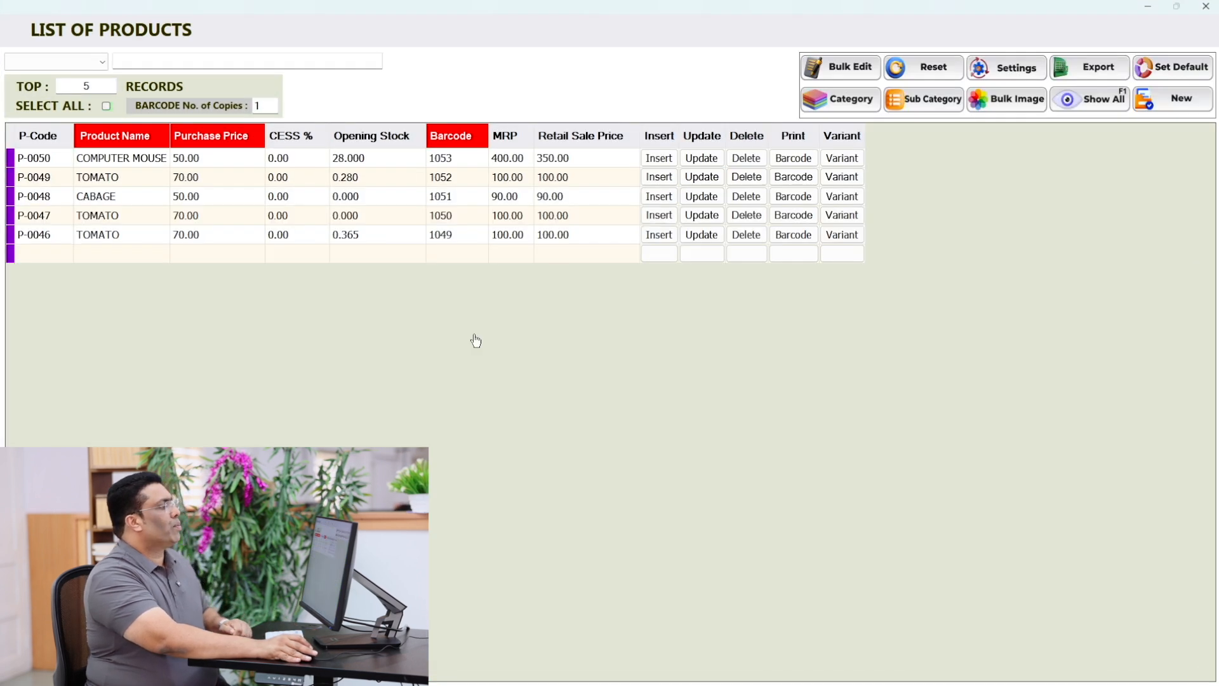
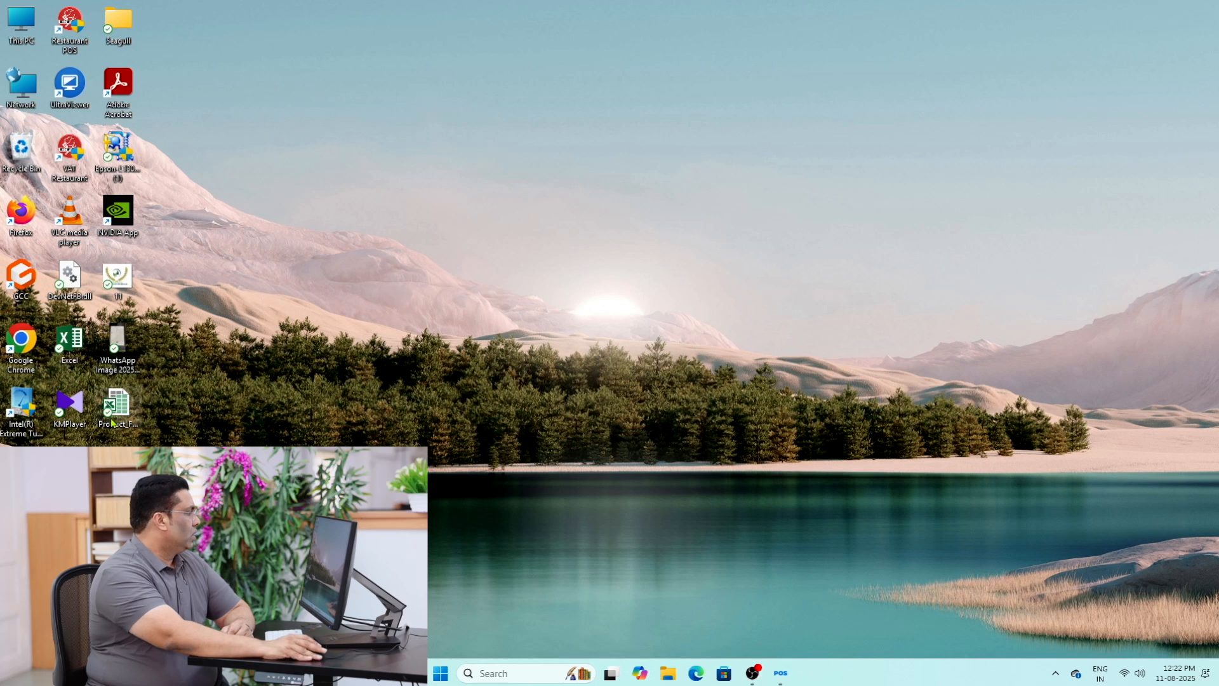
- Open the supplier's invoice photo on the desktop and examine its product names, quantities and units
{"action": "double_click", "coordinate": [117, 340]}
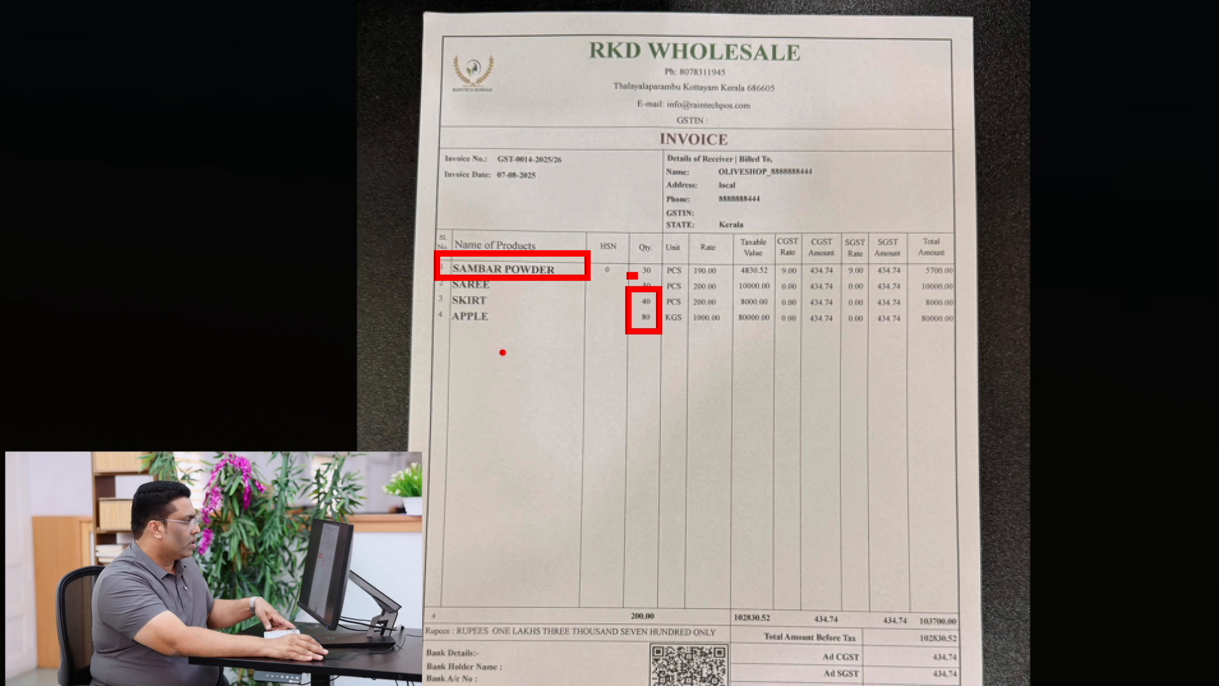
{"action": "left_click_drag", "start_coordinate": [447, 309], "coordinate": [663, 341]}
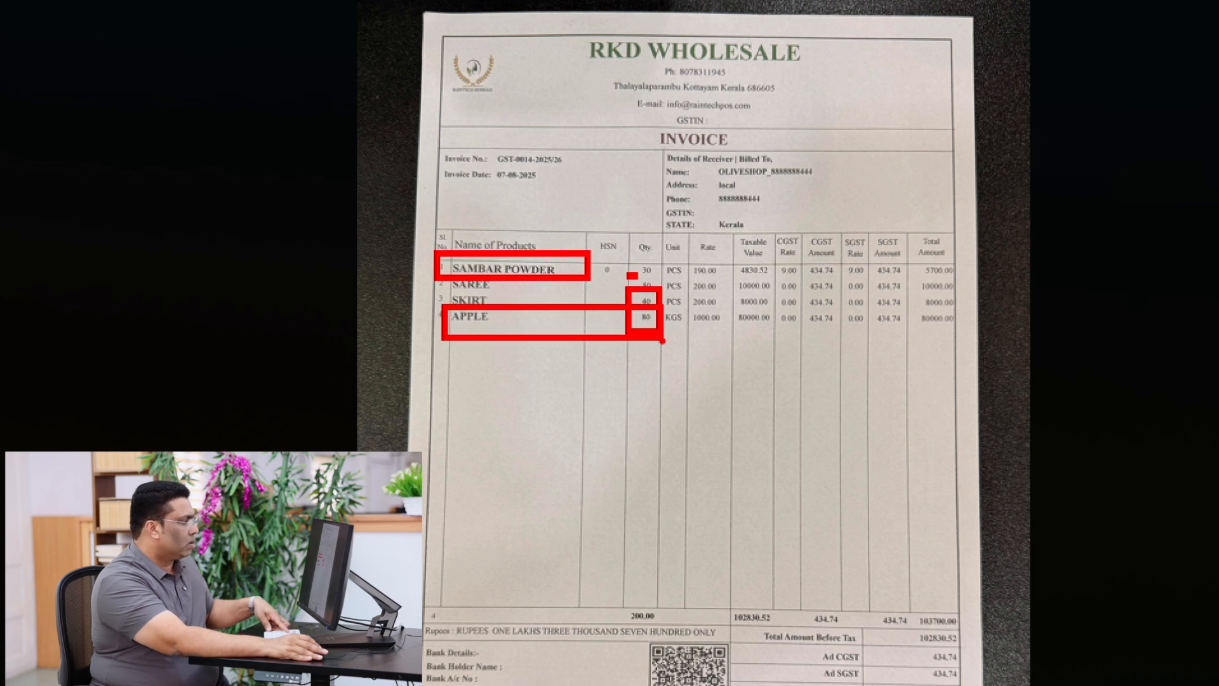
{"action": "key", "text": "Escape"}
{"action": "key", "text": "ctrl+2"}
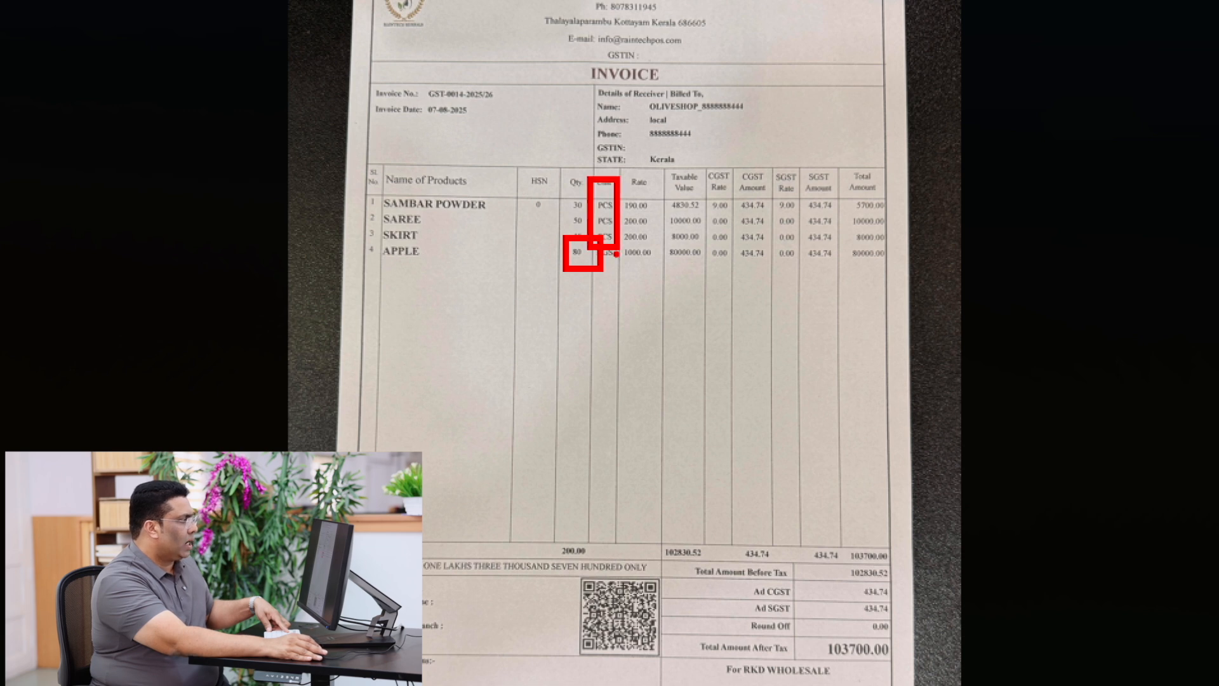
{"action": "key", "text": "Escape"}
{"action": "key", "text": "ctrl+1"}
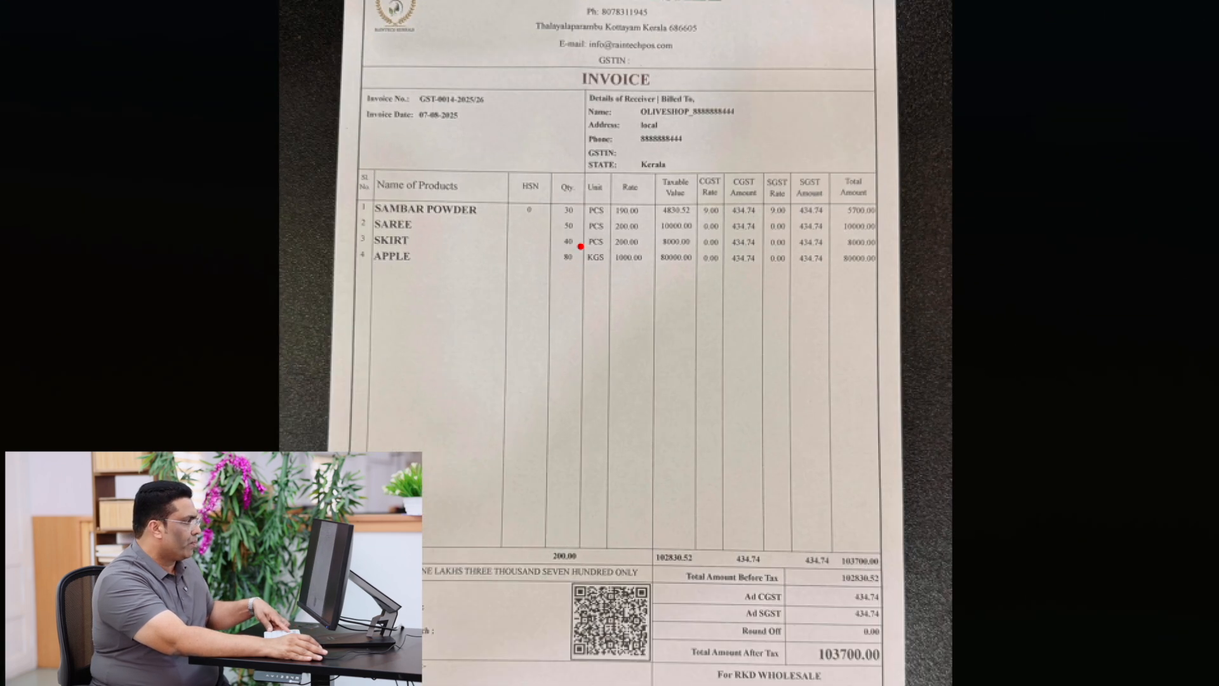
{"action": "key", "text": "Escape"}
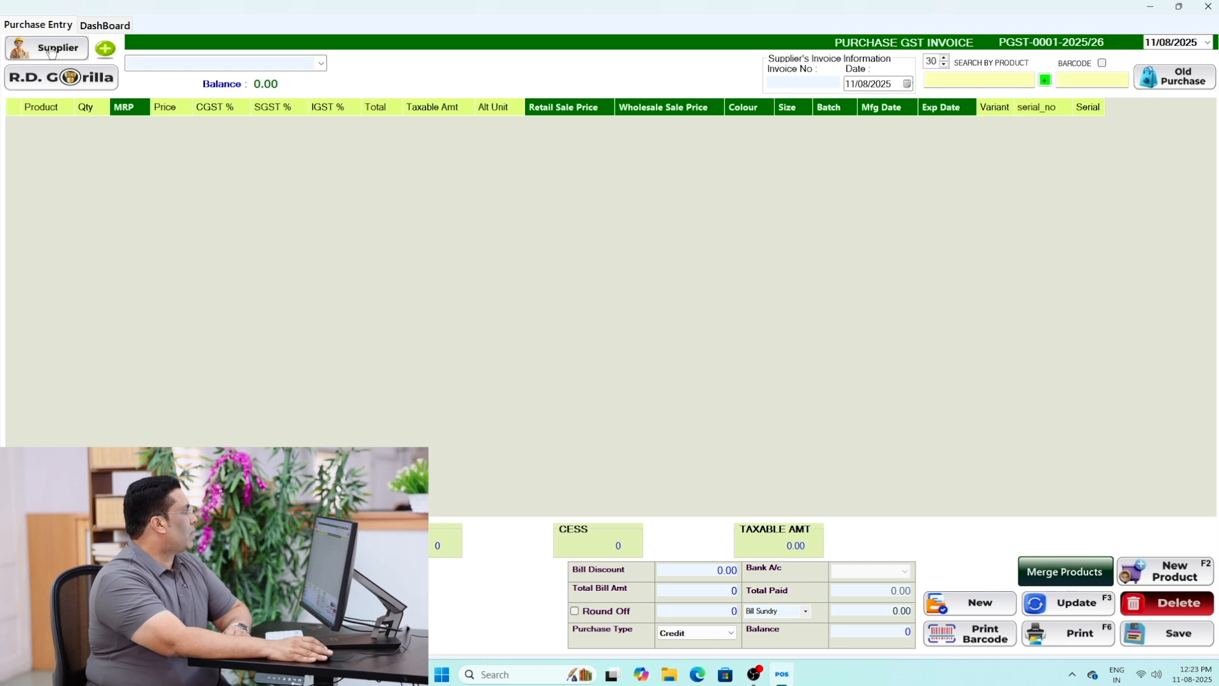
- Start a new supplier entry and fill its details from the invoice photo "WhatsApp Image 2025-08-07 at 2.28.55 PM"
{"action": "left_click", "coordinate": [53, 51]}
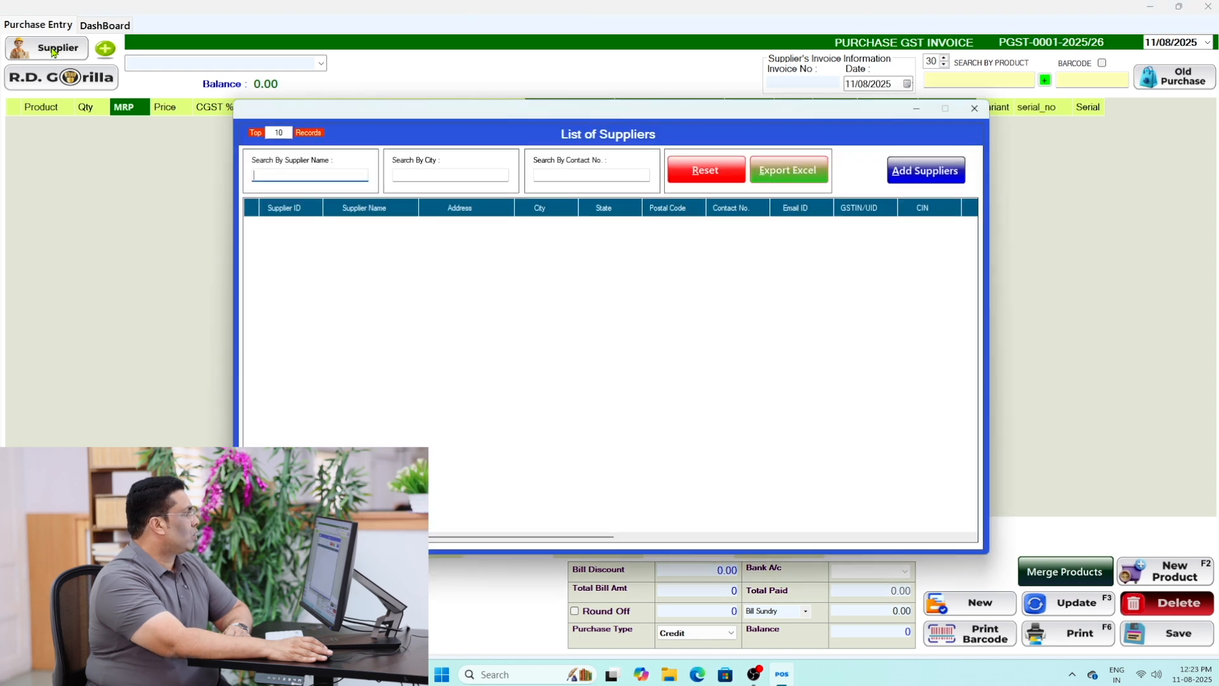
{"action": "left_click", "coordinate": [913, 179]}
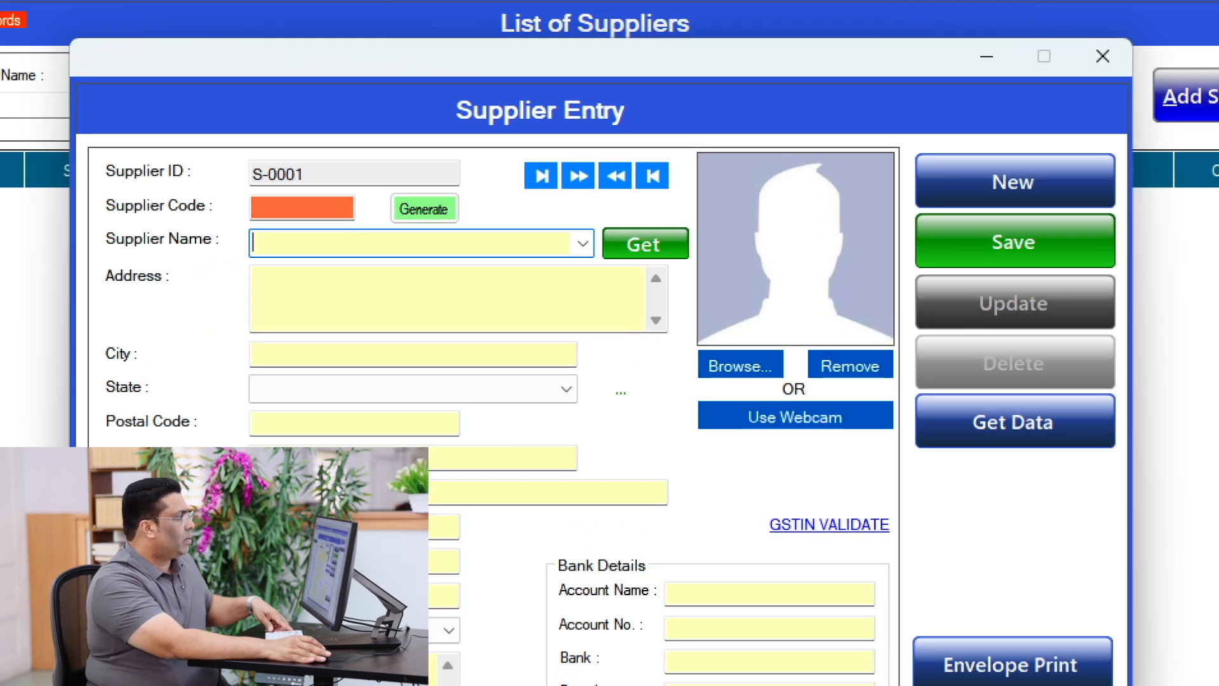
{"action": "left_click", "coordinate": [644, 243]}
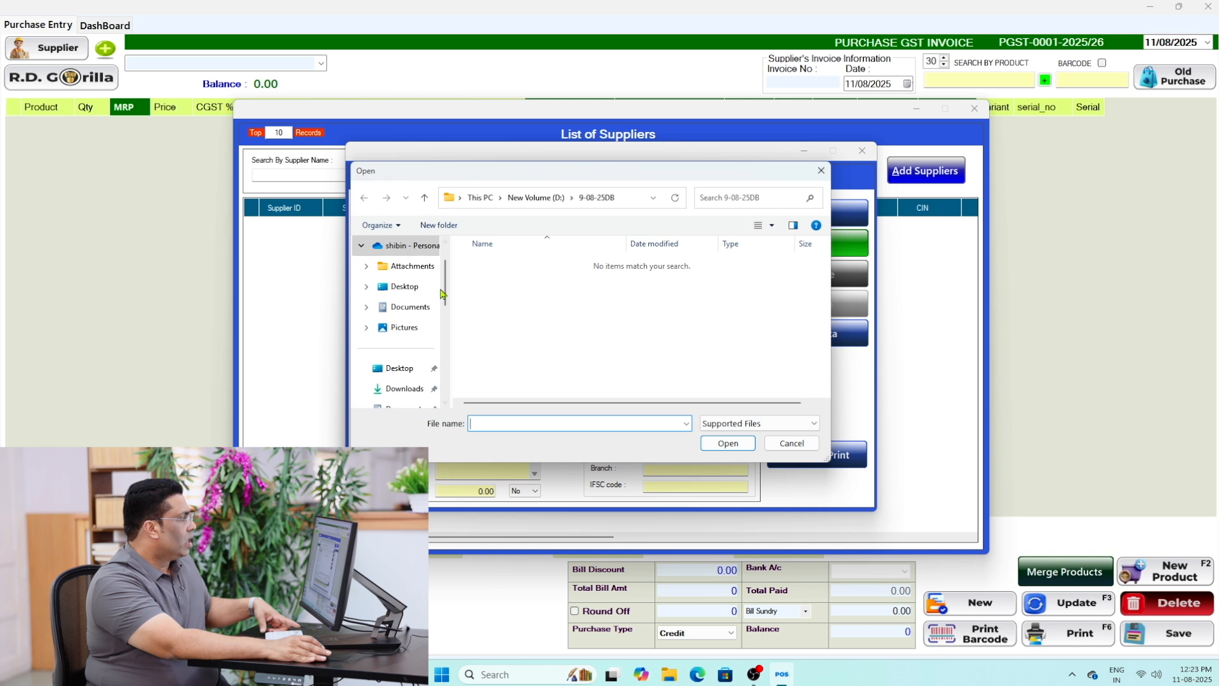
{"action": "left_click", "coordinate": [426, 286]}
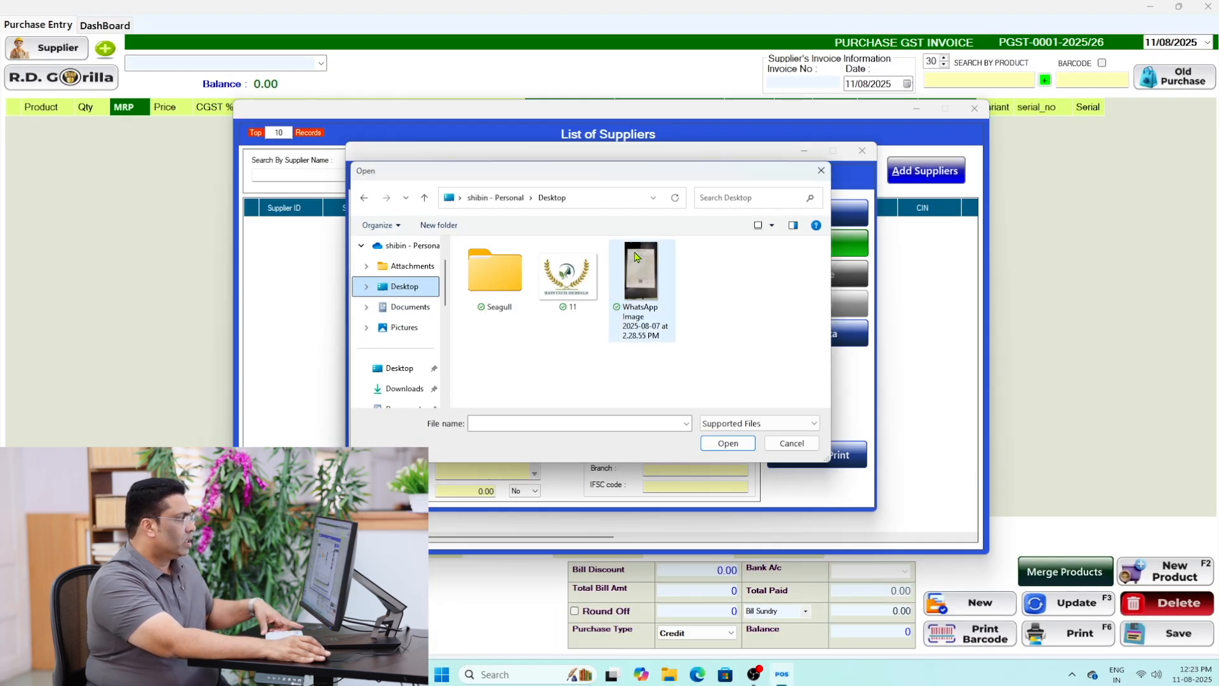
{"action": "double_click", "coordinate": [636, 257]}
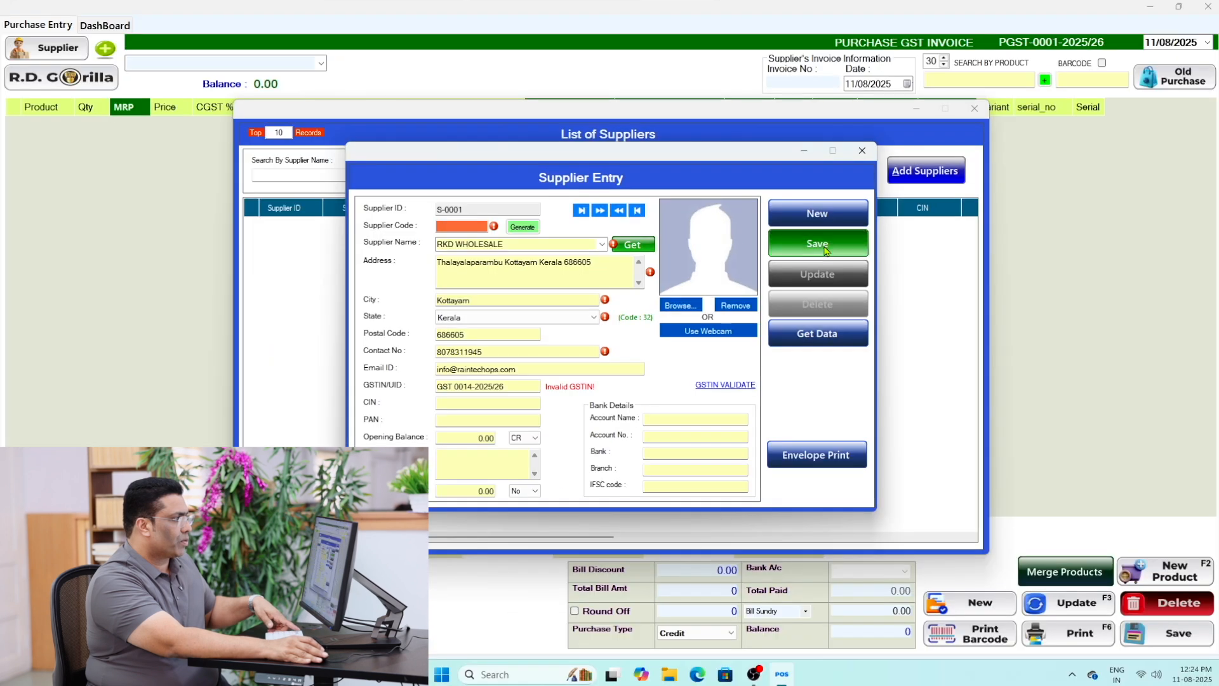
- Save the supplier entry, close it, and choose RKD WHOLESALE as the supplier for the purchase invoice
{"action": "left_click", "coordinate": [823, 245]}
{"action": "left_click", "coordinate": [642, 381]}
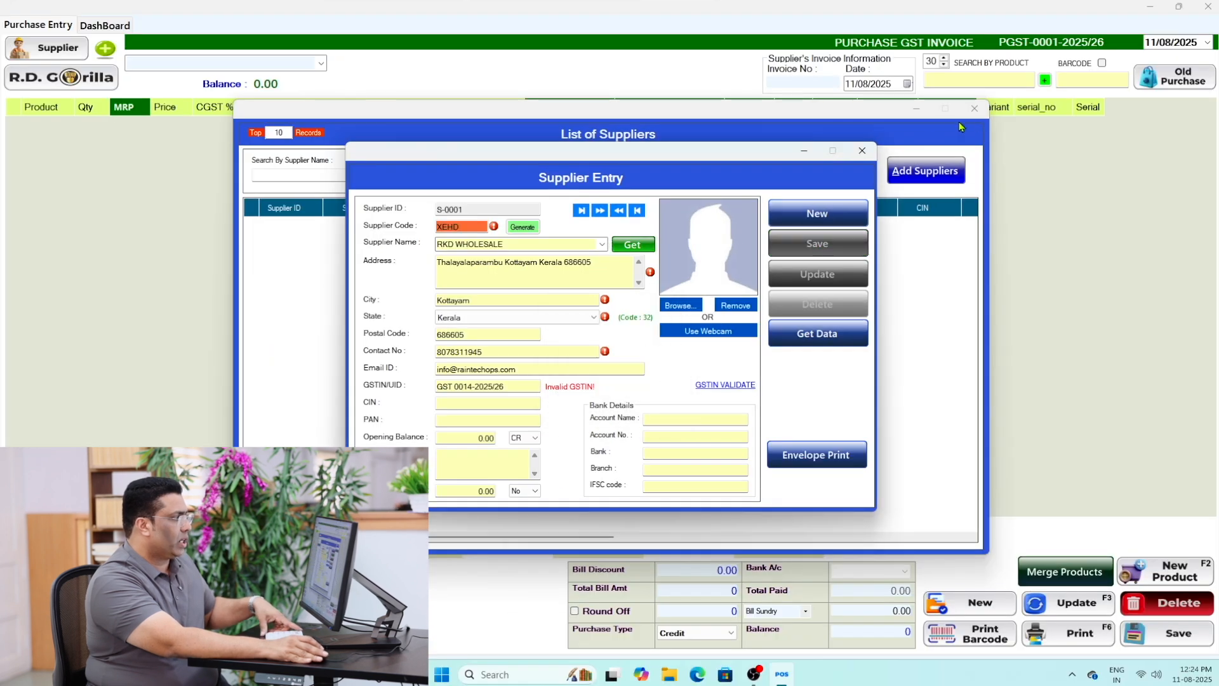
{"action": "left_click", "coordinate": [862, 150]}
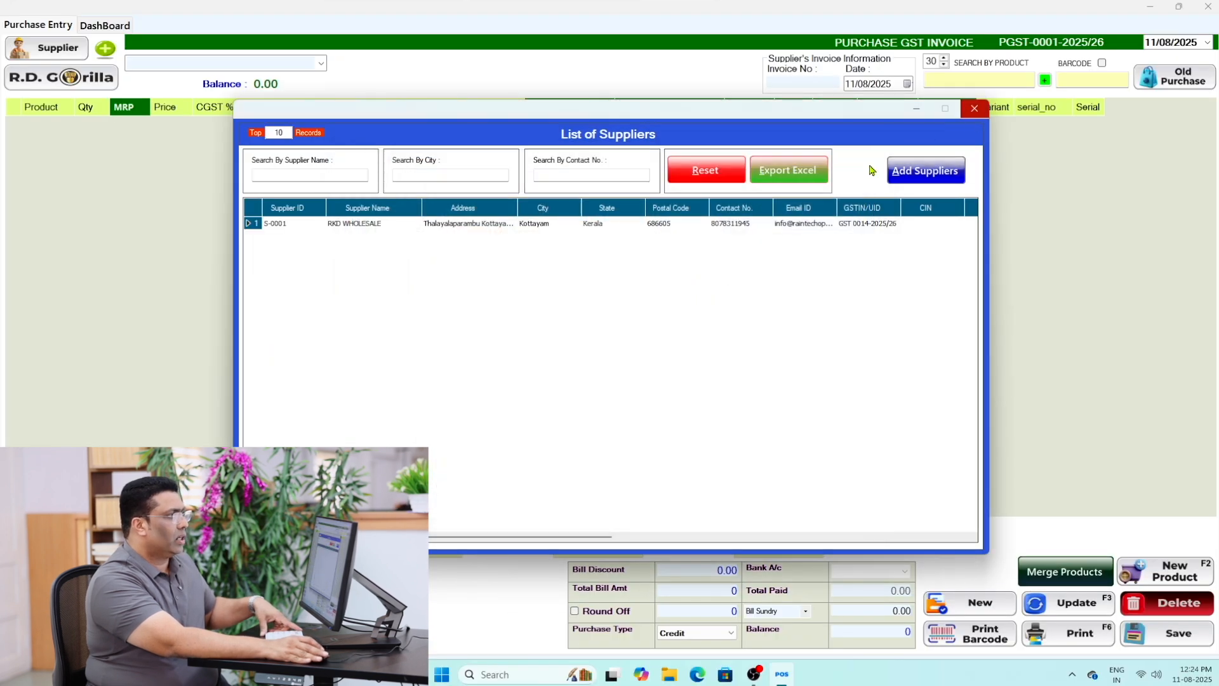
{"action": "double_click", "coordinate": [426, 224]}
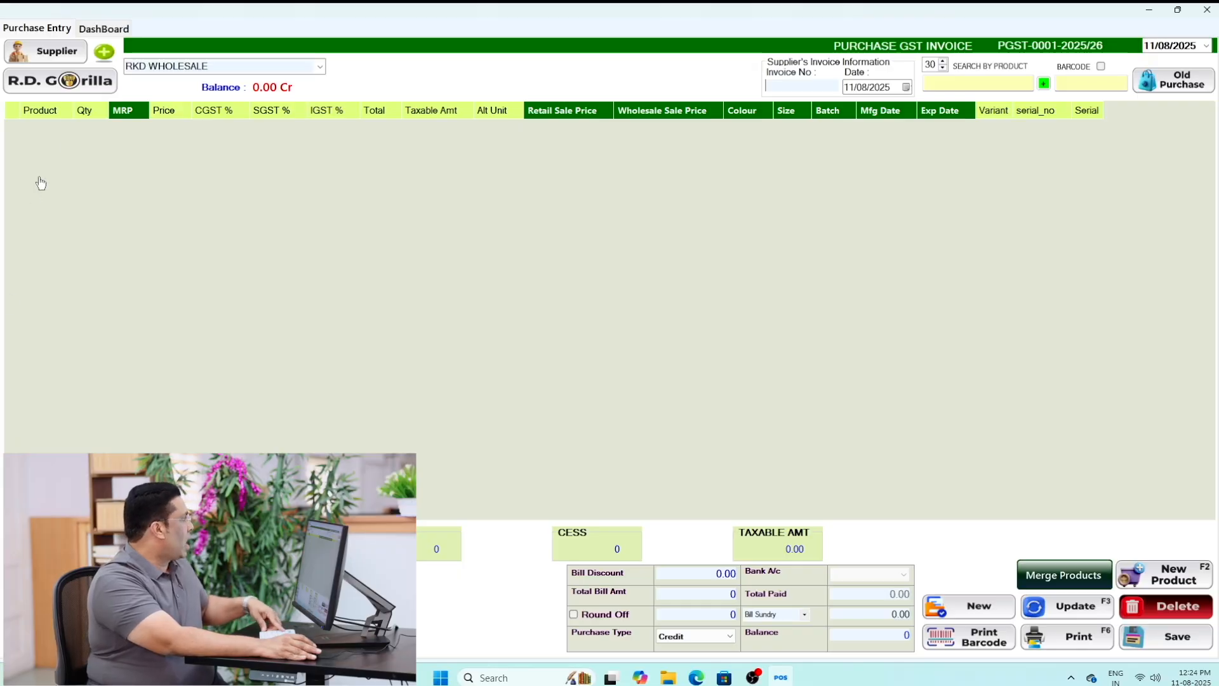
- Upload the invoice photo "WhatsApp Image 2025-08-07 at 2.28.55 PM" to the R.D. Gorilla invoice reader
{"action": "left_click_drag", "start_coordinate": [52, 42], "coordinate": [203, 87]}
{"action": "key", "text": "Escape"}
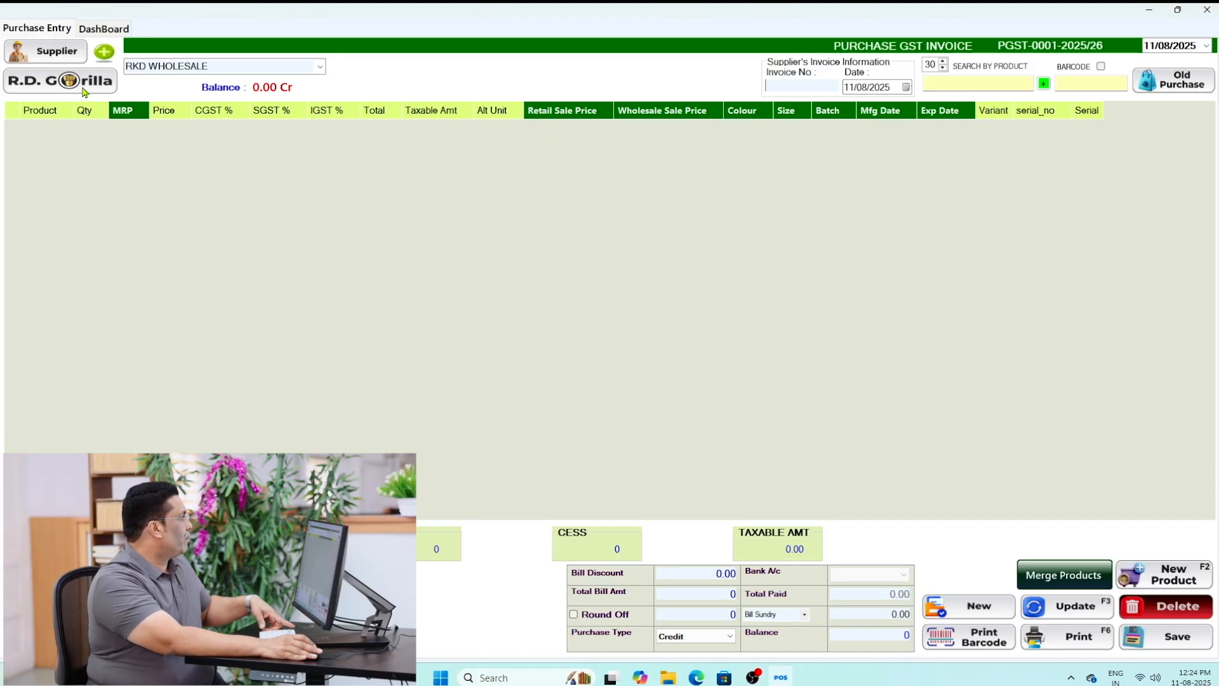
{"action": "left_click", "coordinate": [84, 87]}
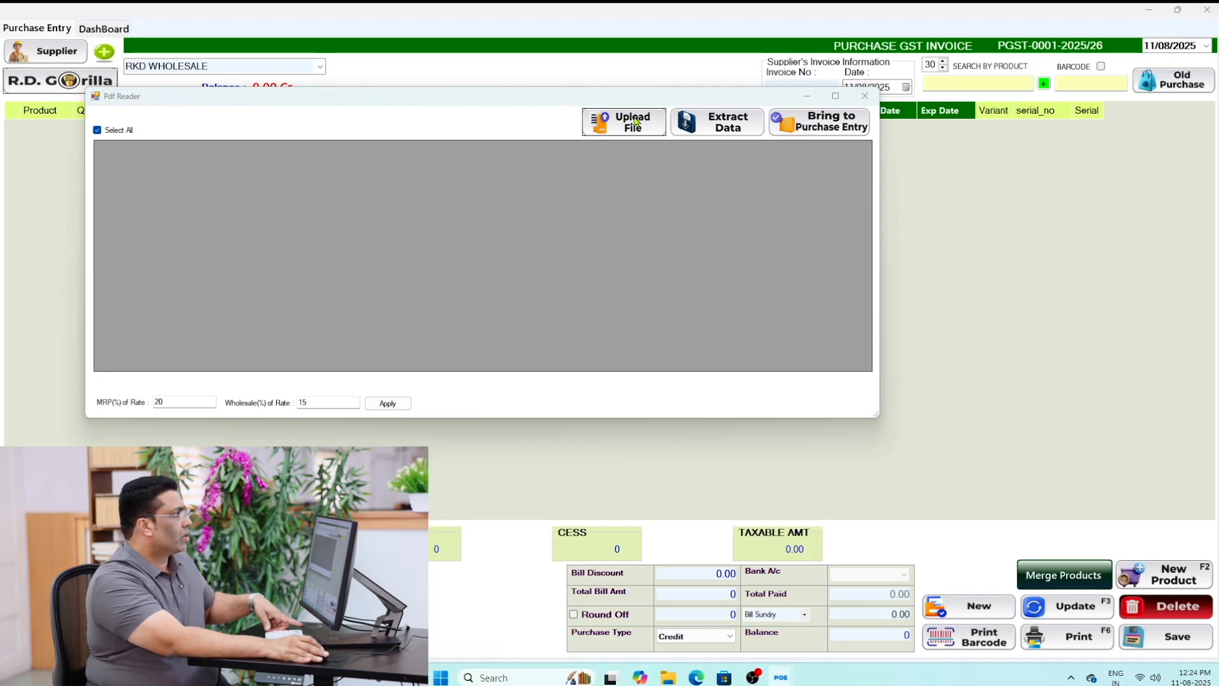
{"action": "left_click", "coordinate": [636, 121]}
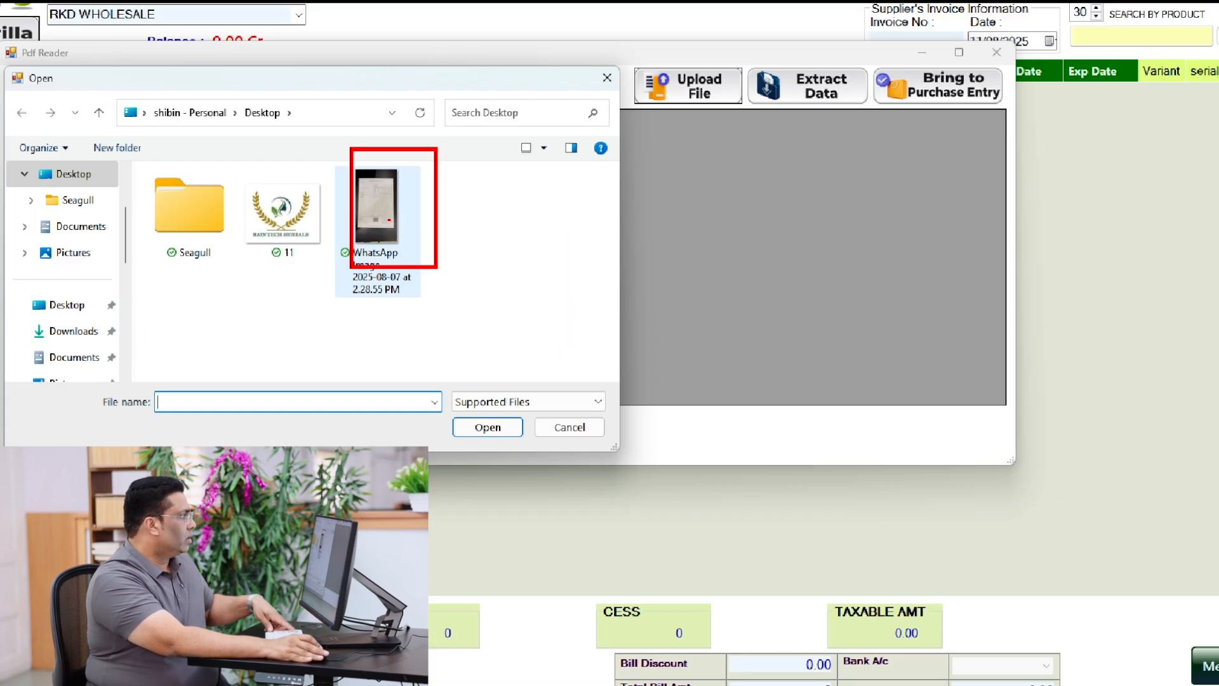
{"action": "left_click", "coordinate": [386, 218]}
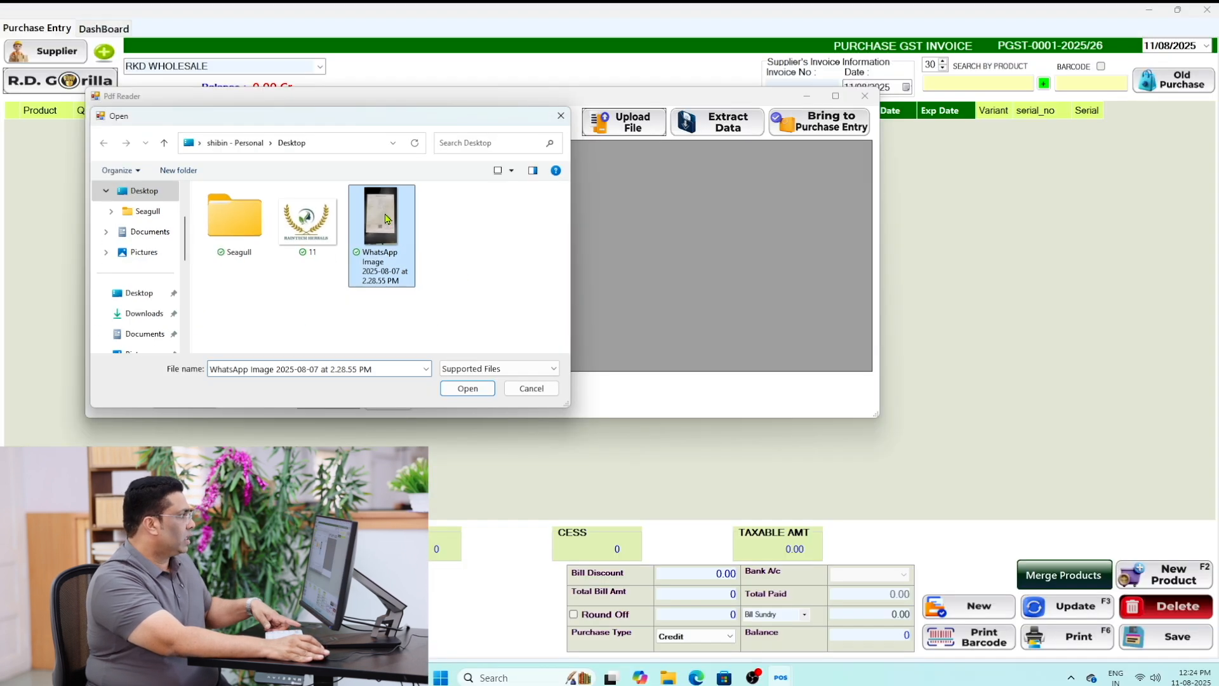
{"action": "double_click", "coordinate": [387, 222]}
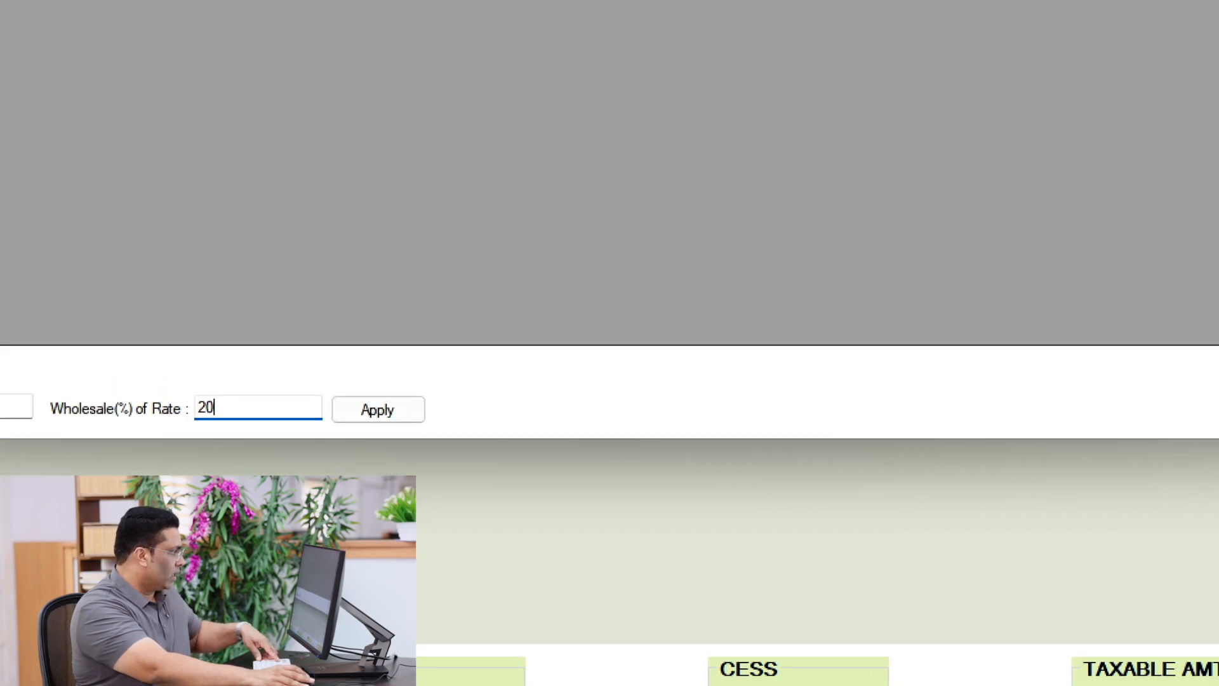
- Set the MRP to 30% and the wholesale price to 20% of rate, try to apply them, and dismiss the message
{"action": "left_click", "coordinate": [384, 402]}
{"action": "left_click", "coordinate": [393, 404]}
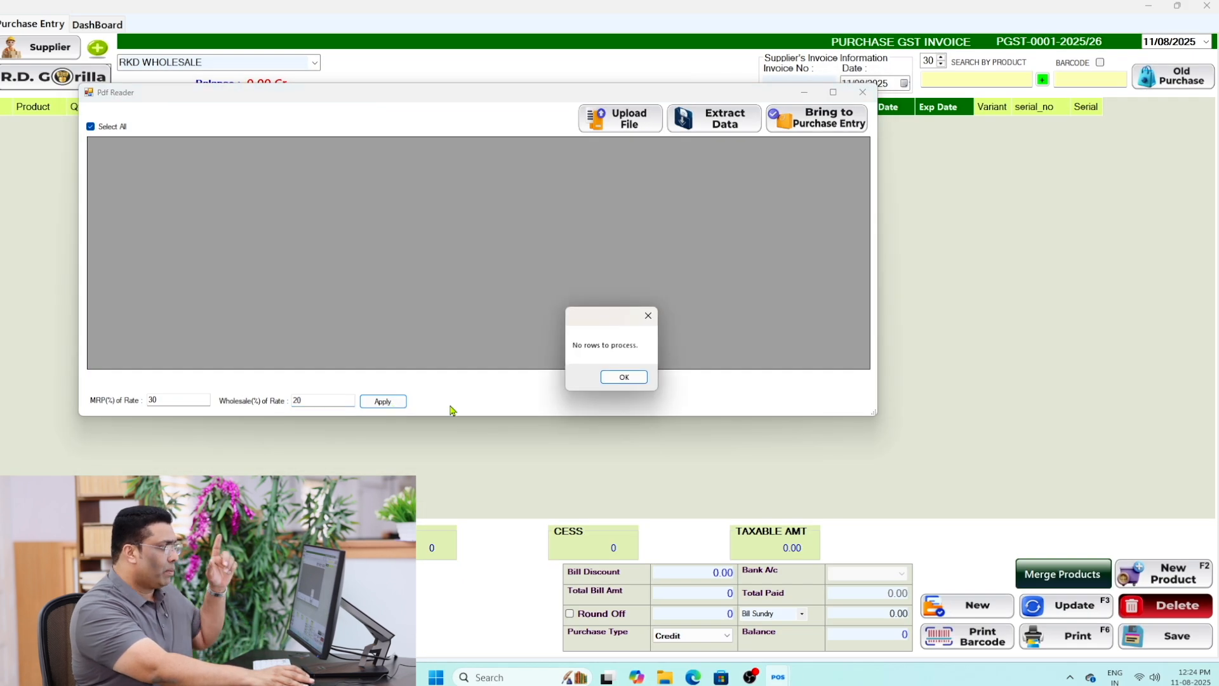
{"action": "left_click", "coordinate": [617, 380]}
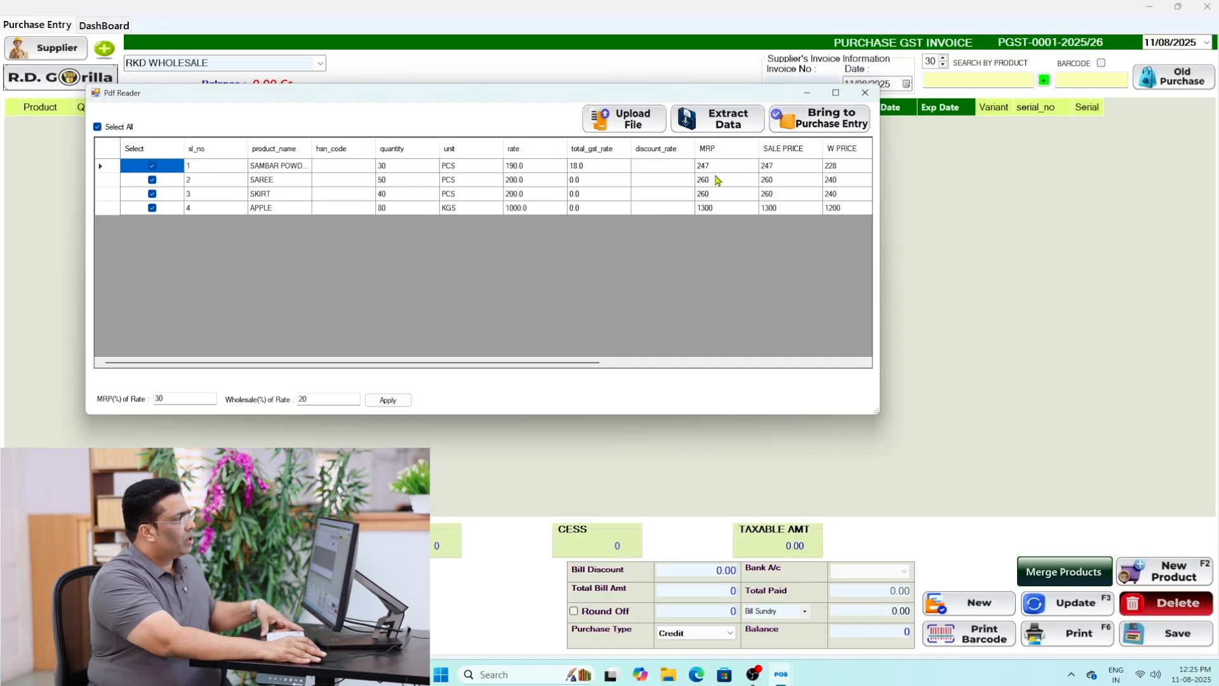
- Set both the MRP and the sale price of SAMBAR POWDER to 300 in the extracted product rows
{"action": "left_click", "coordinate": [717, 167]}
{"action": "left_click", "coordinate": [714, 168]}
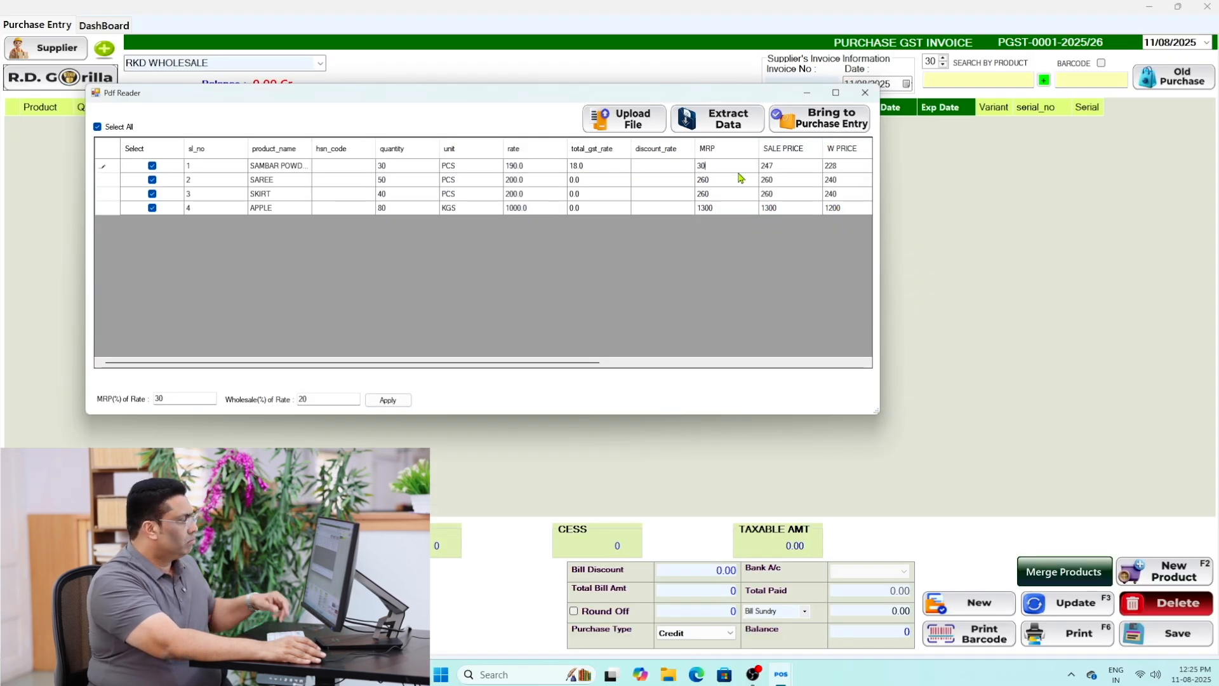
{"action": "left_click", "coordinate": [789, 169]}
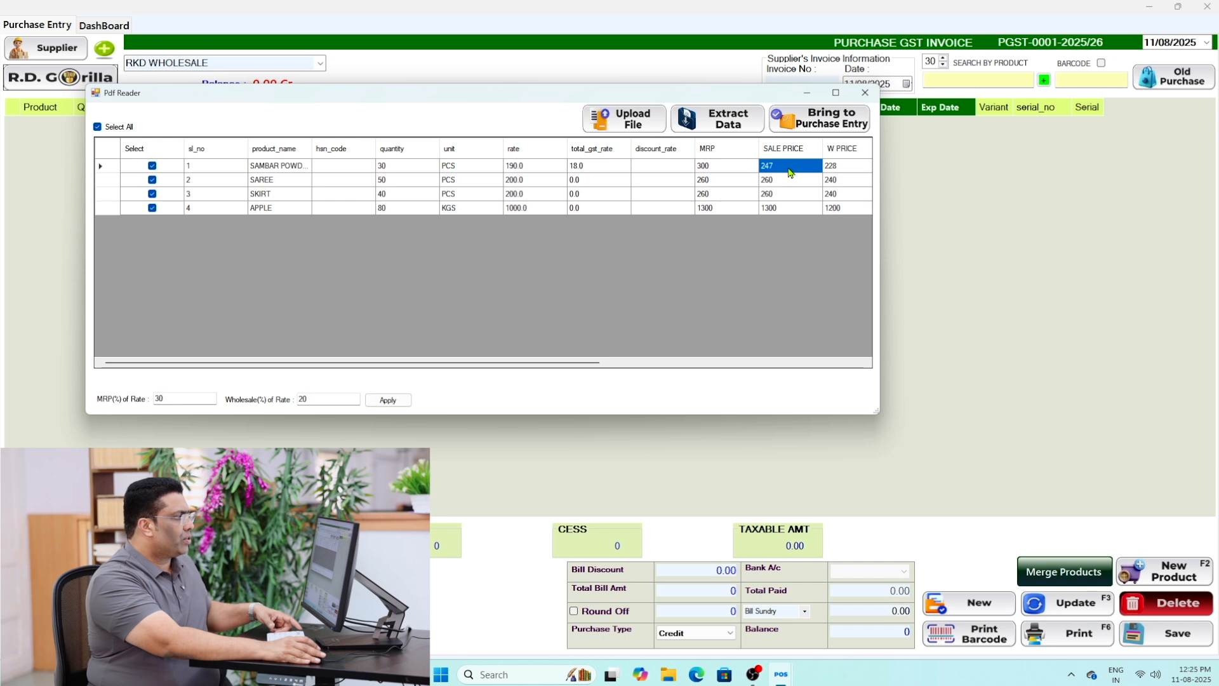
{"action": "left_click", "coordinate": [788, 165]}
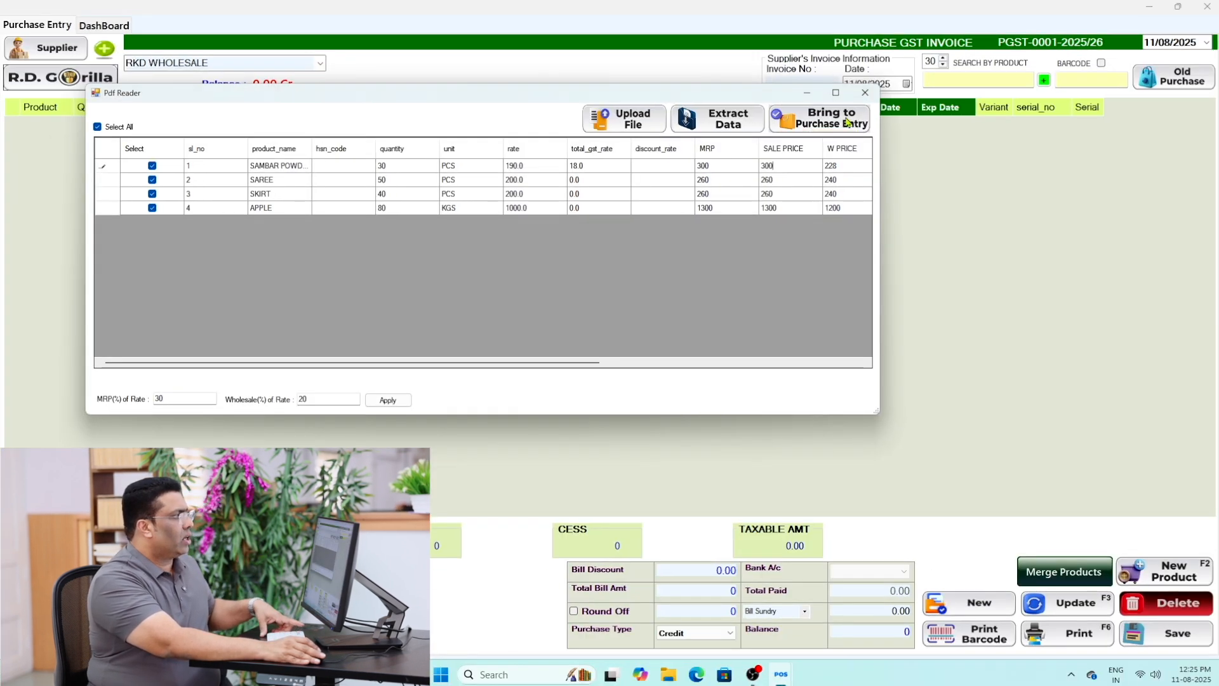
- Bring the extracted products into the purchase entry and save the purchase invoice, dismissing the confirmation
{"action": "left_click", "coordinate": [847, 123]}
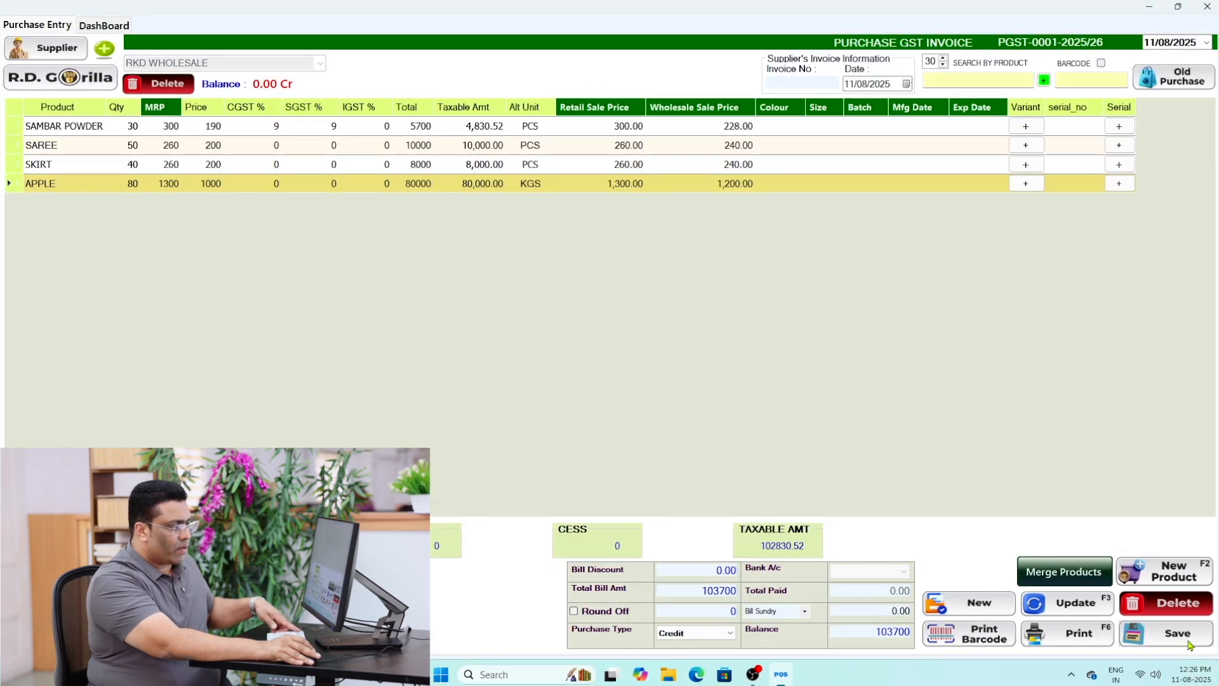
{"action": "left_click", "coordinate": [1189, 643]}
{"action": "left_click", "coordinate": [642, 381]}
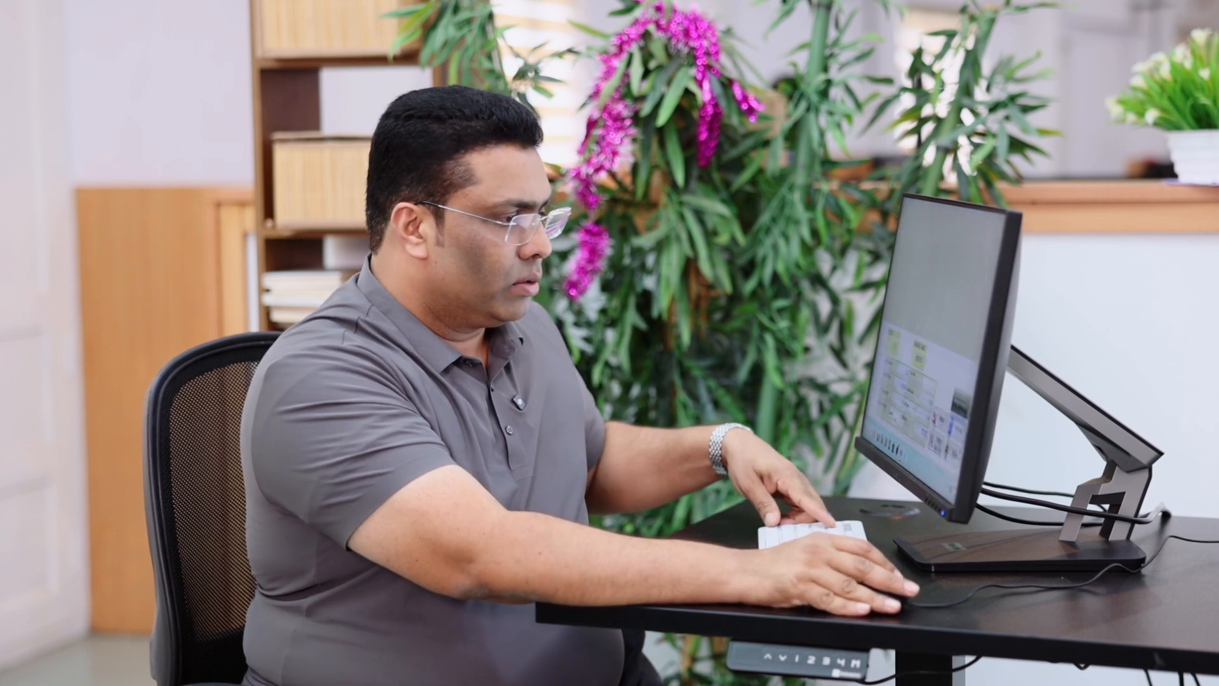
- Open barcode label printing for the purchased products, compare several label designs and select BarcodeT14
{"action": "left_click", "coordinate": [991, 651]}
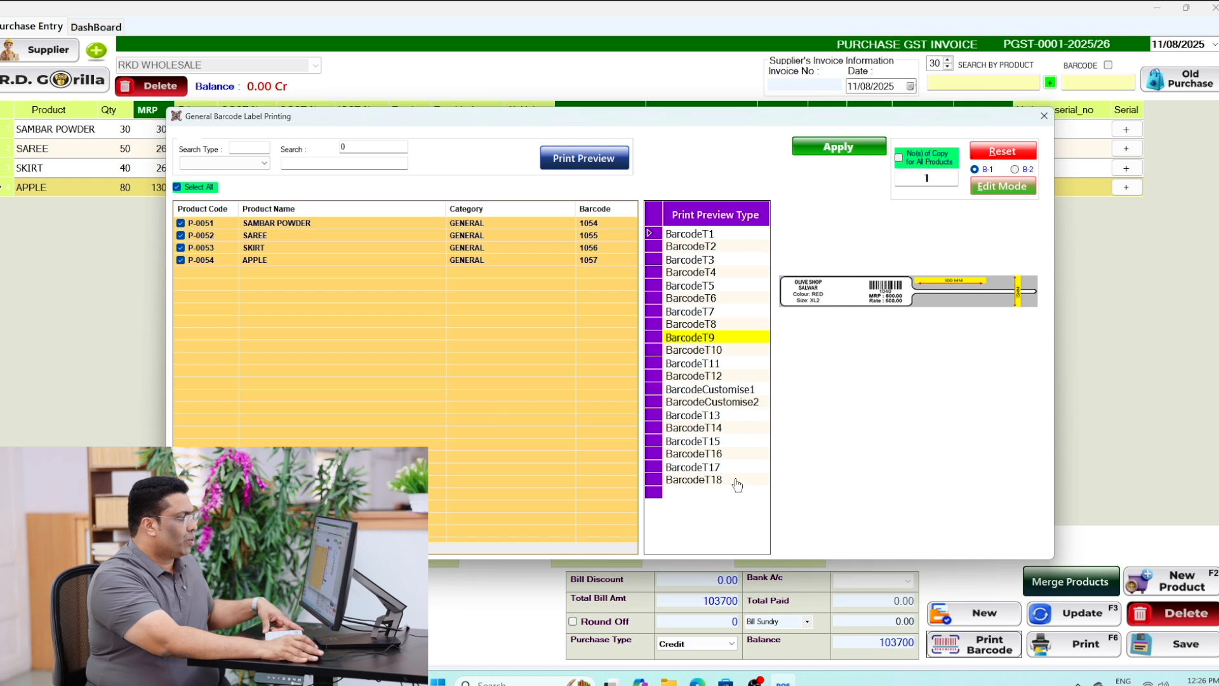
{"action": "left_click", "coordinate": [709, 458]}
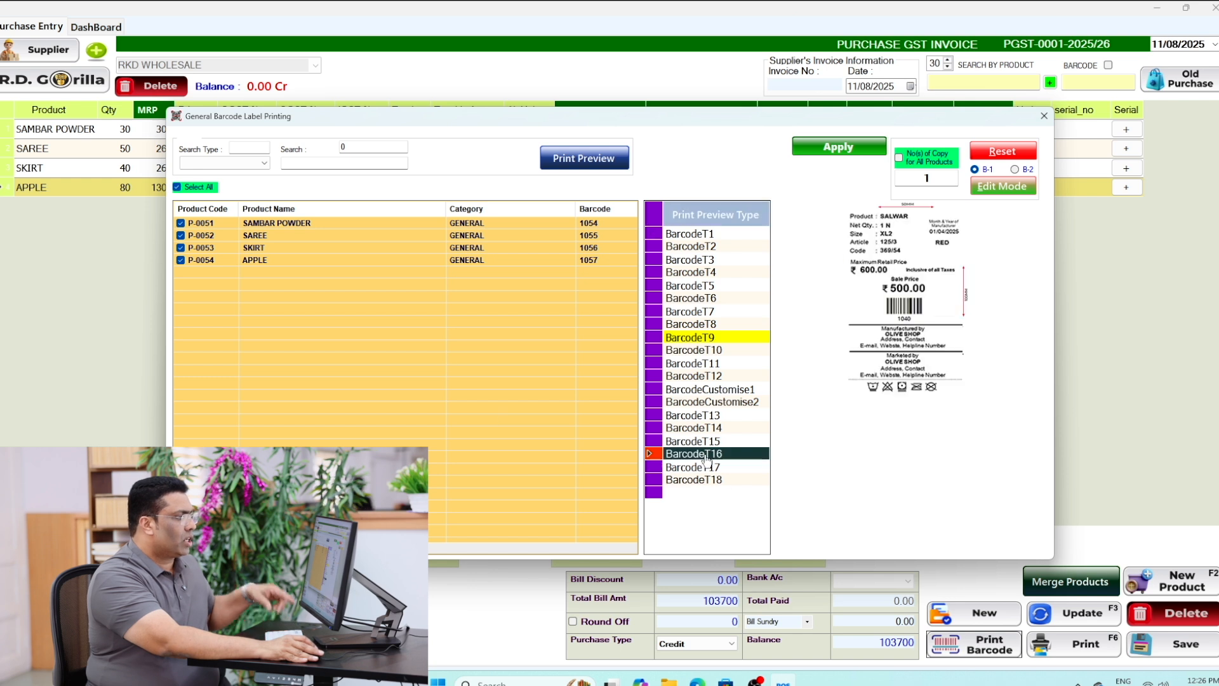
{"action": "left_click", "coordinate": [705, 445]}
{"action": "left_click", "coordinate": [704, 435]}
{"action": "left_click", "coordinate": [706, 417]}
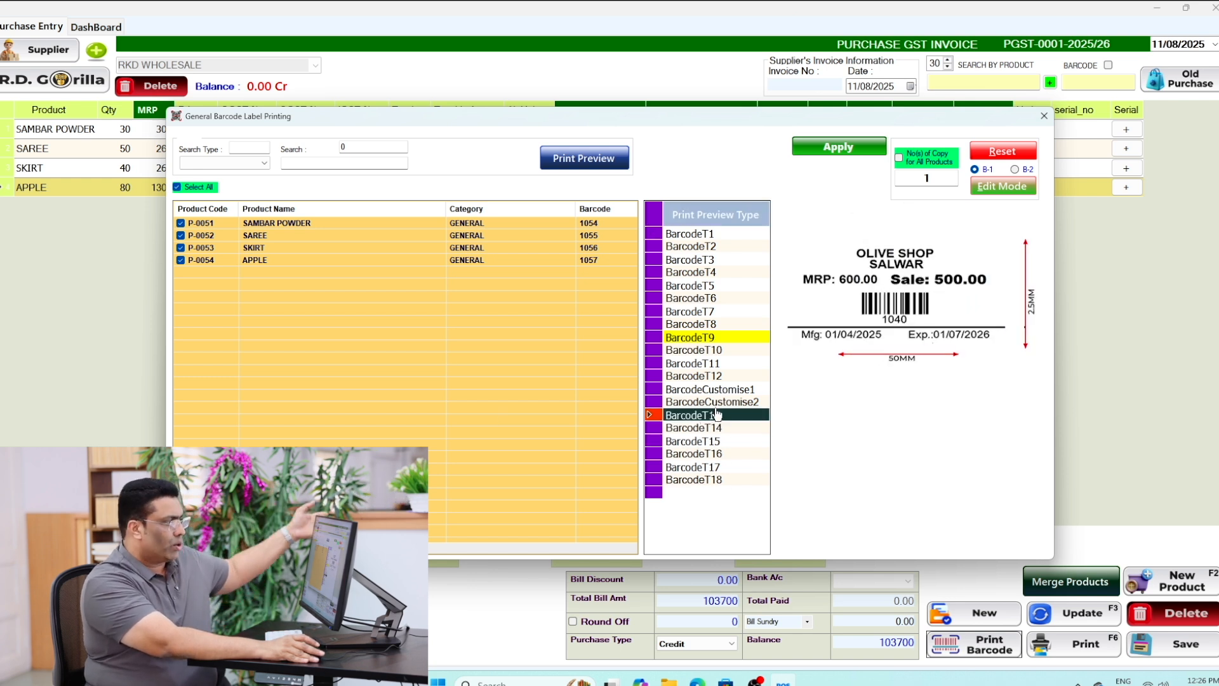
{"action": "left_click", "coordinate": [717, 430]}
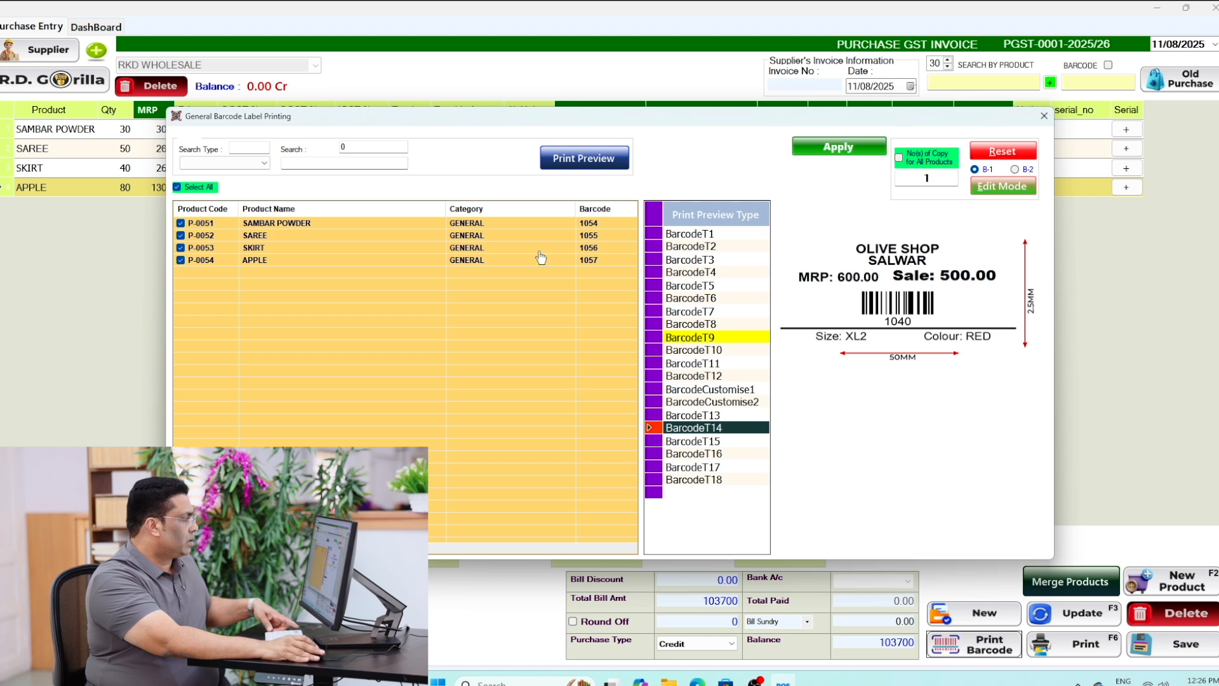
- Check the label copy counts, preview the barcode labels at 300% zoom and page forward through them
{"action": "scroll", "coordinate": [412, 298], "scroll_direction": "right", "scroll_amount": 3}
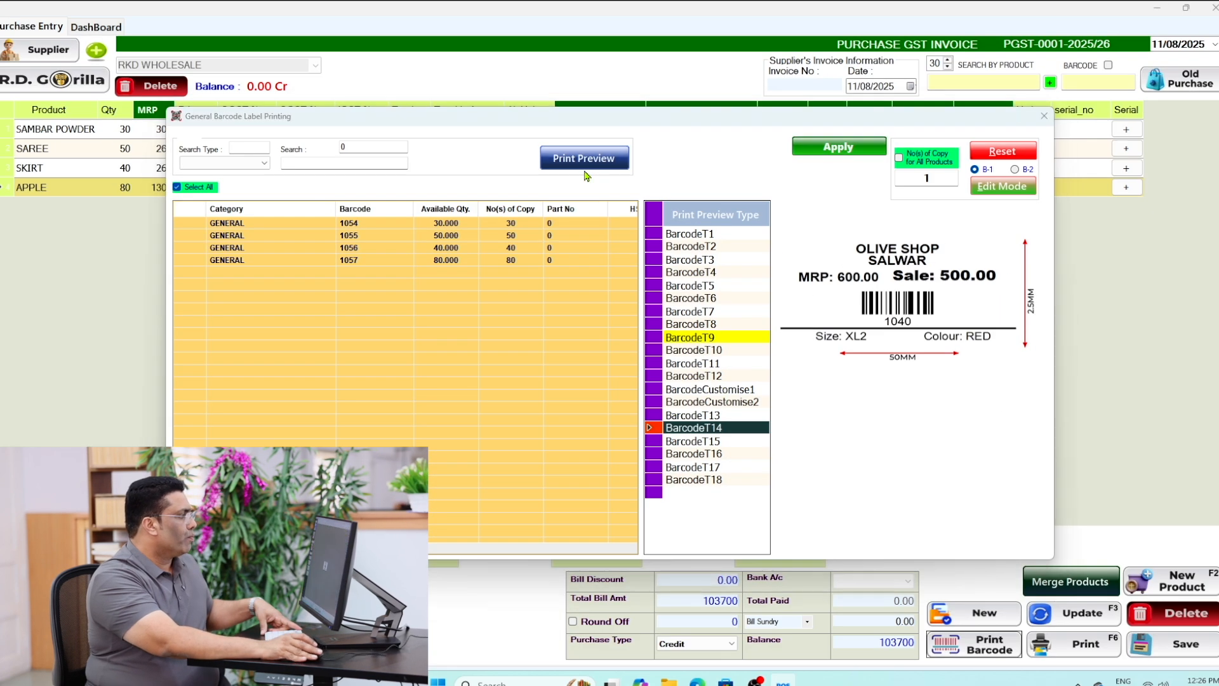
{"action": "left_click", "coordinate": [577, 160]}
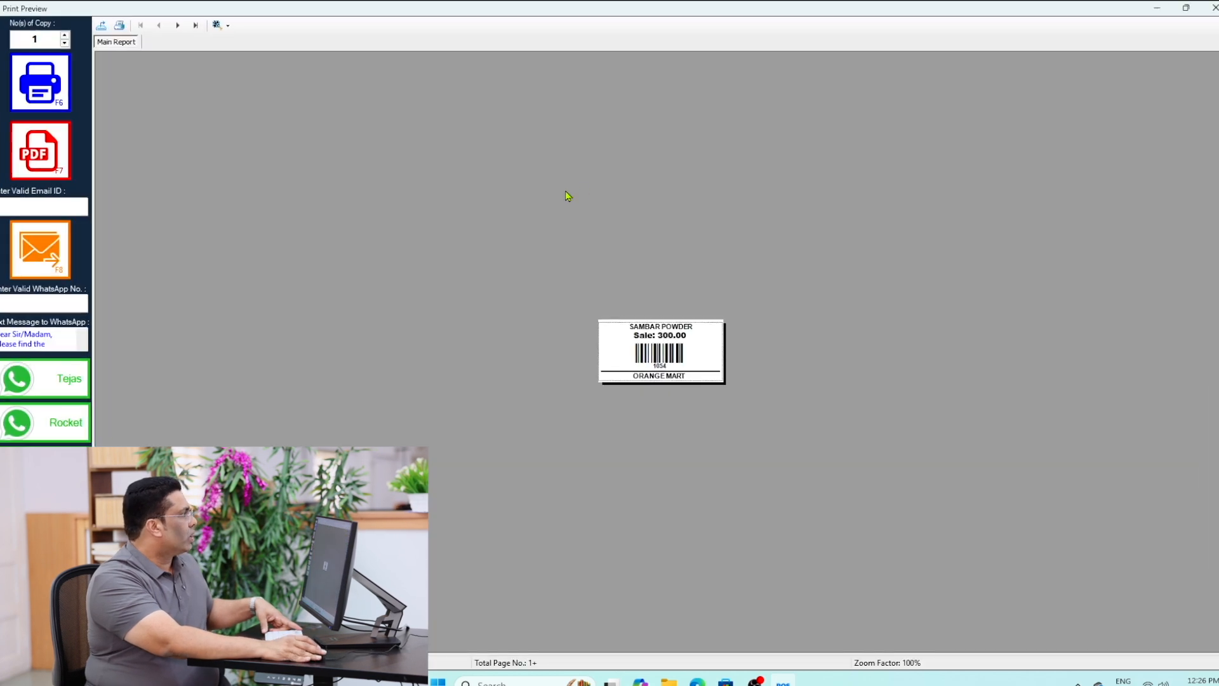
{"action": "left_click", "coordinate": [228, 26]}
{"action": "left_click", "coordinate": [241, 90]}
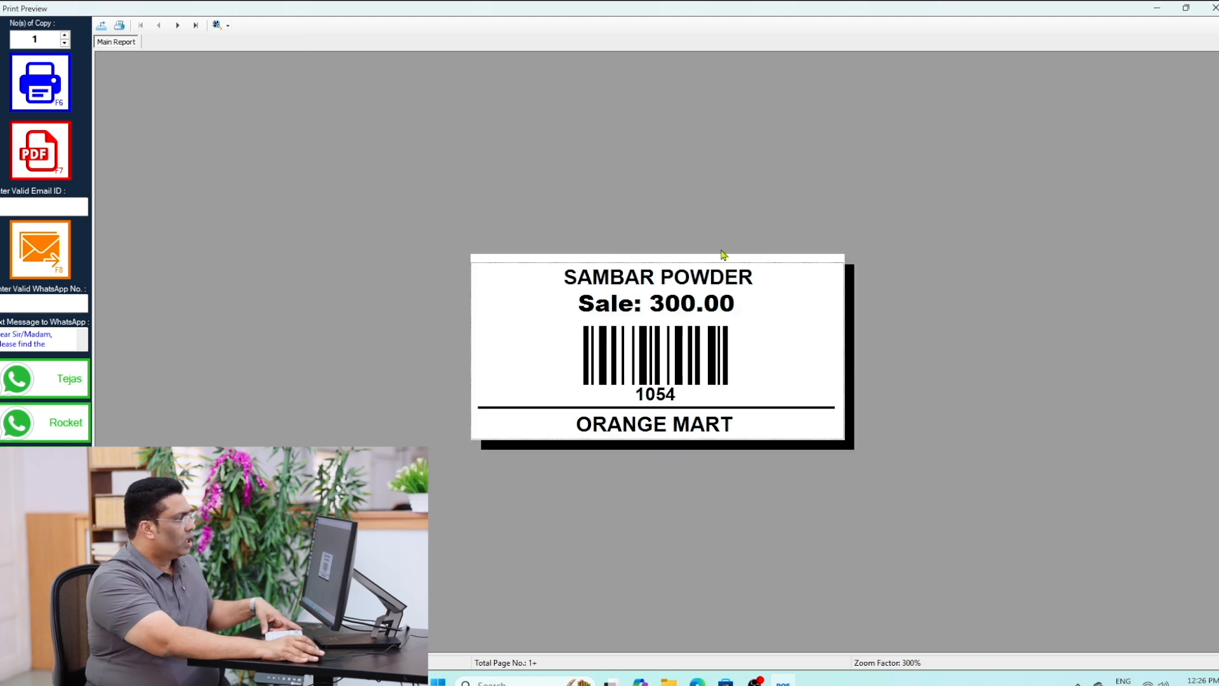
{"action": "left_click", "coordinate": [653, 287]}
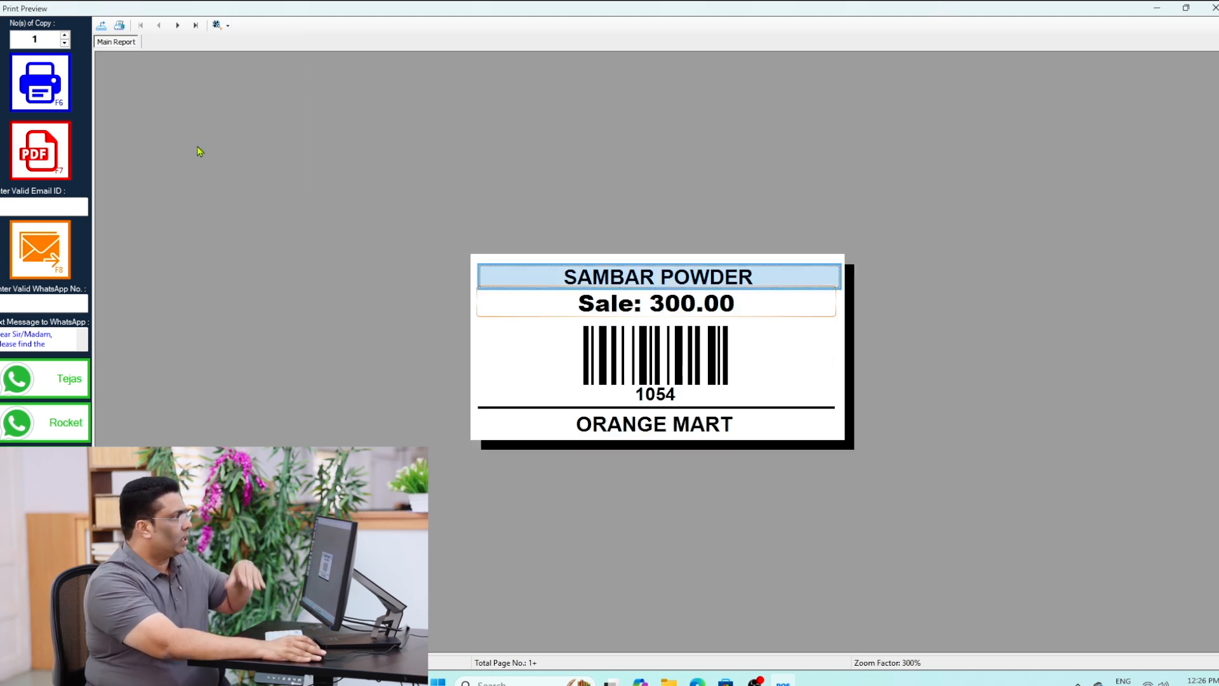
{"action": "left_click", "coordinate": [180, 26]}
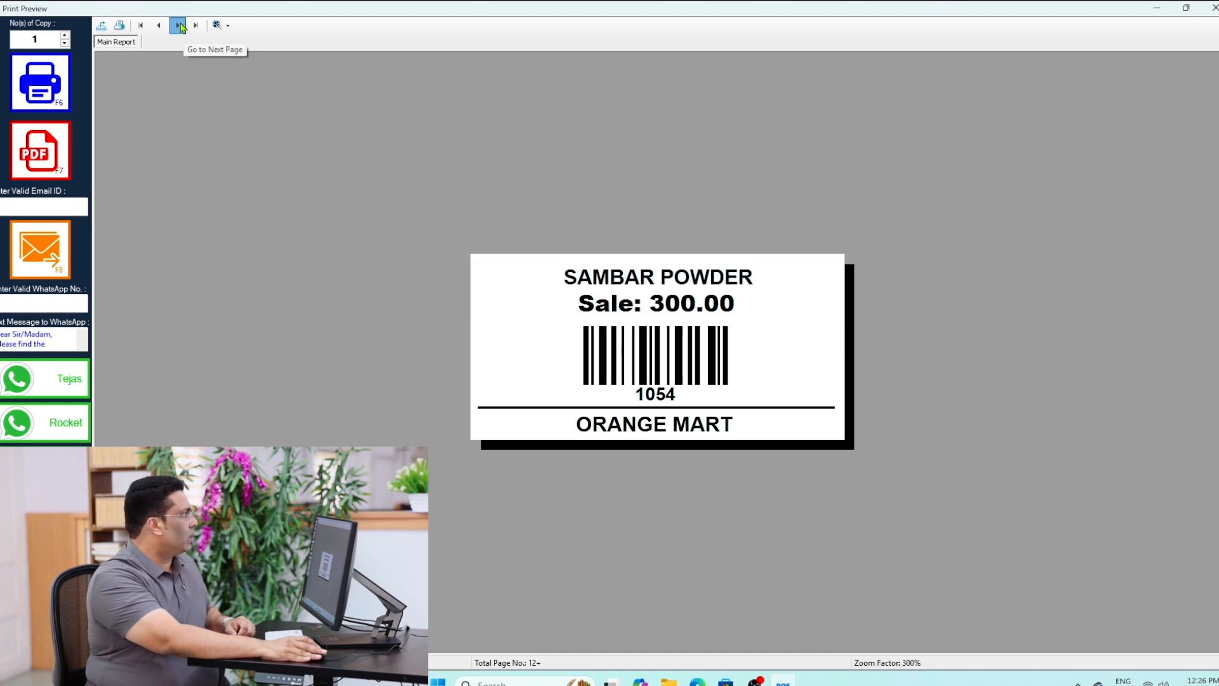
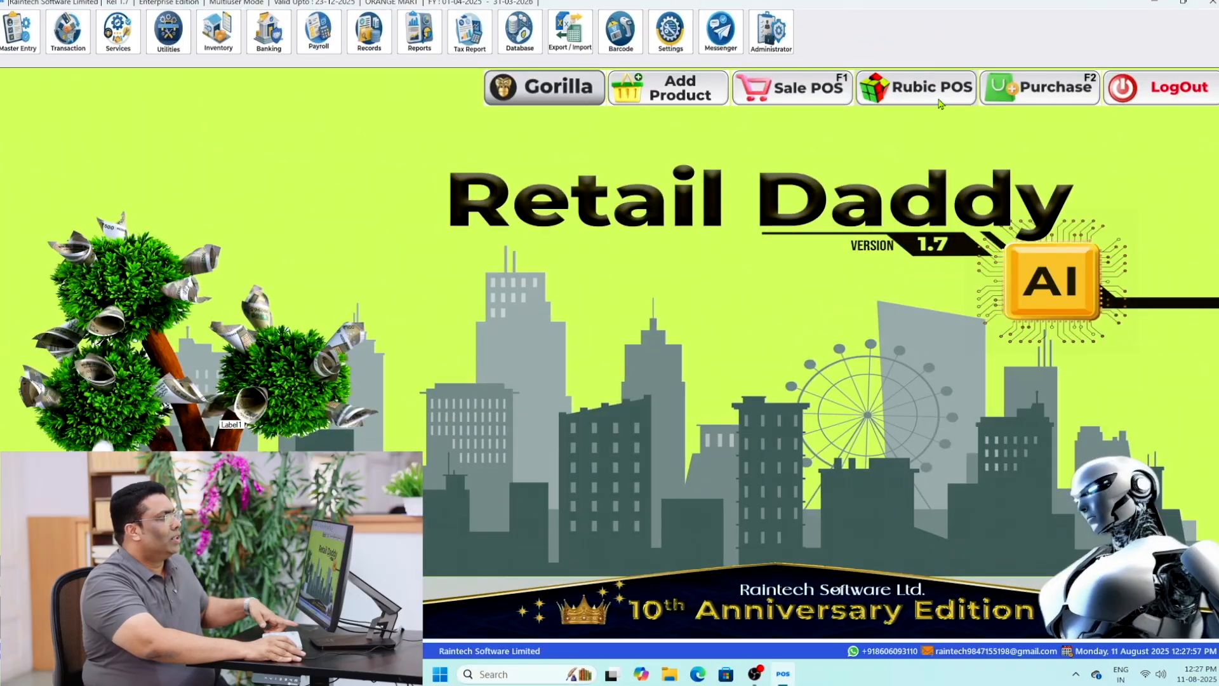
- Open Rubic POS, turn on AI image generation and reload the GENERAL category so its products get pictures
{"action": "left_click", "coordinate": [932, 145]}
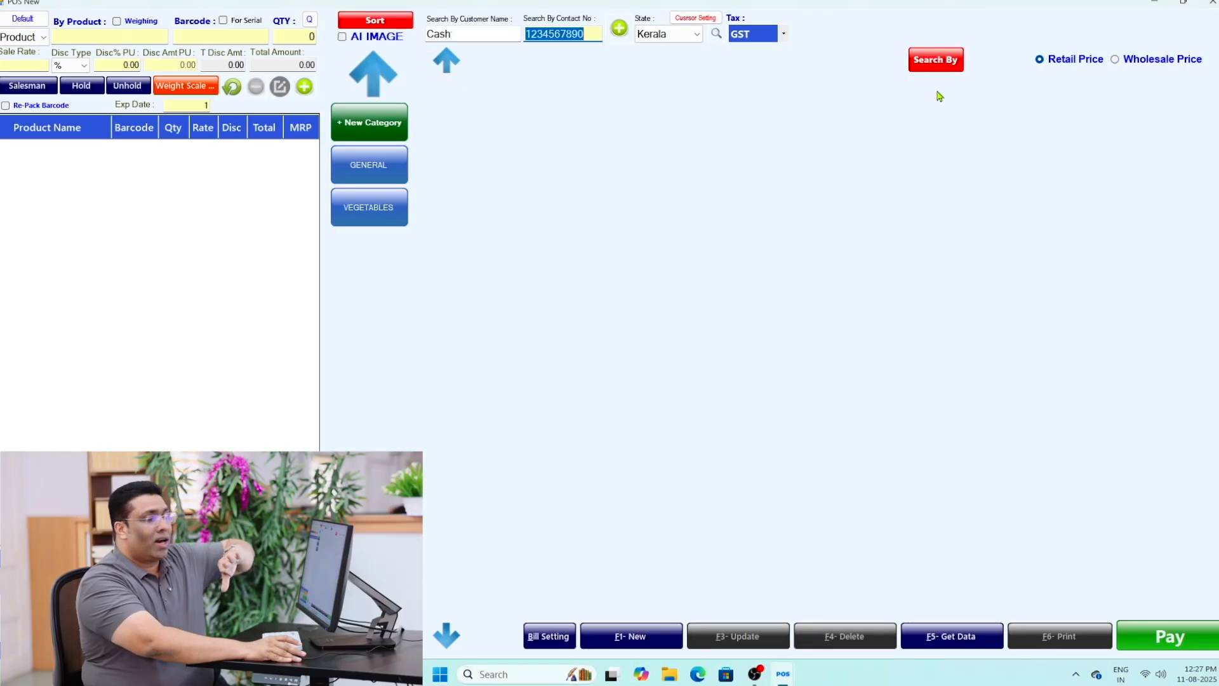
{"action": "left_click", "coordinate": [387, 173]}
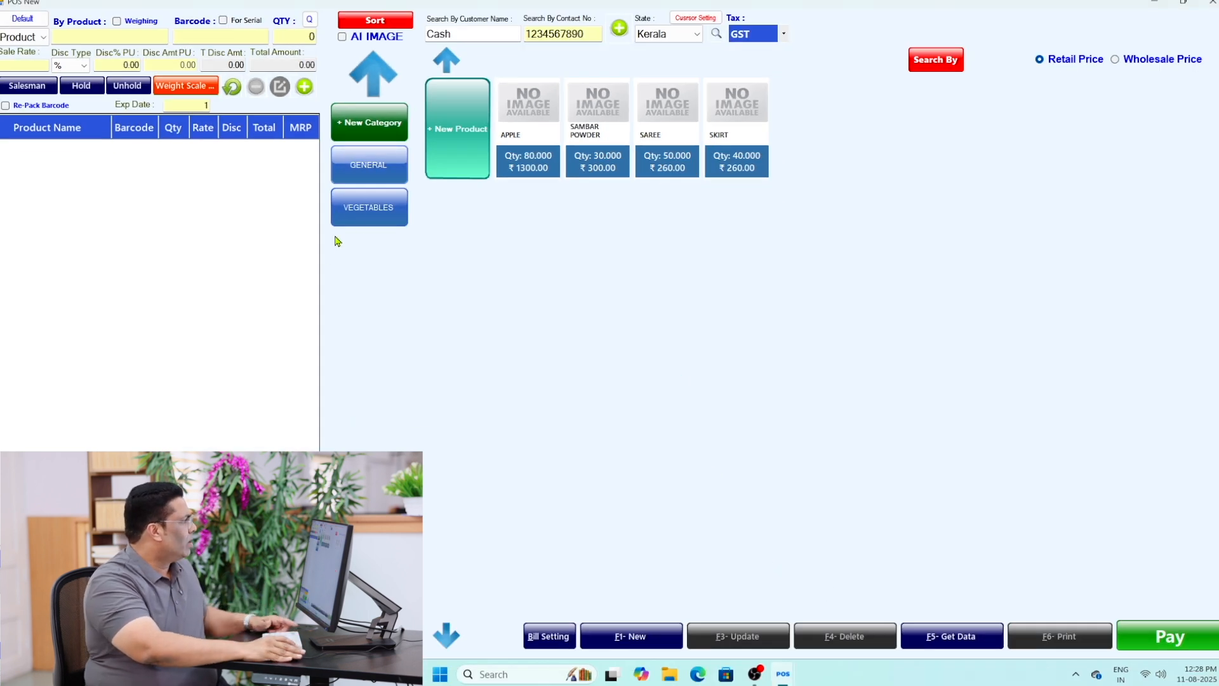
{"action": "left_click", "coordinate": [375, 208]}
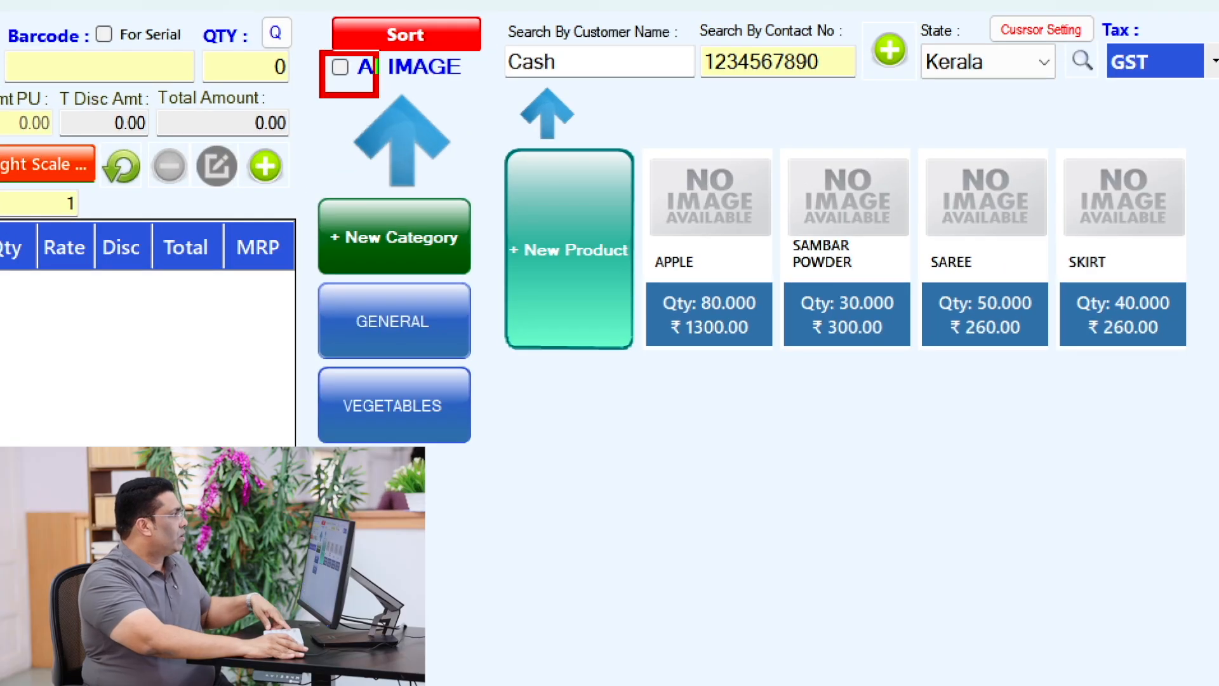
{"action": "left_click", "coordinate": [340, 66]}
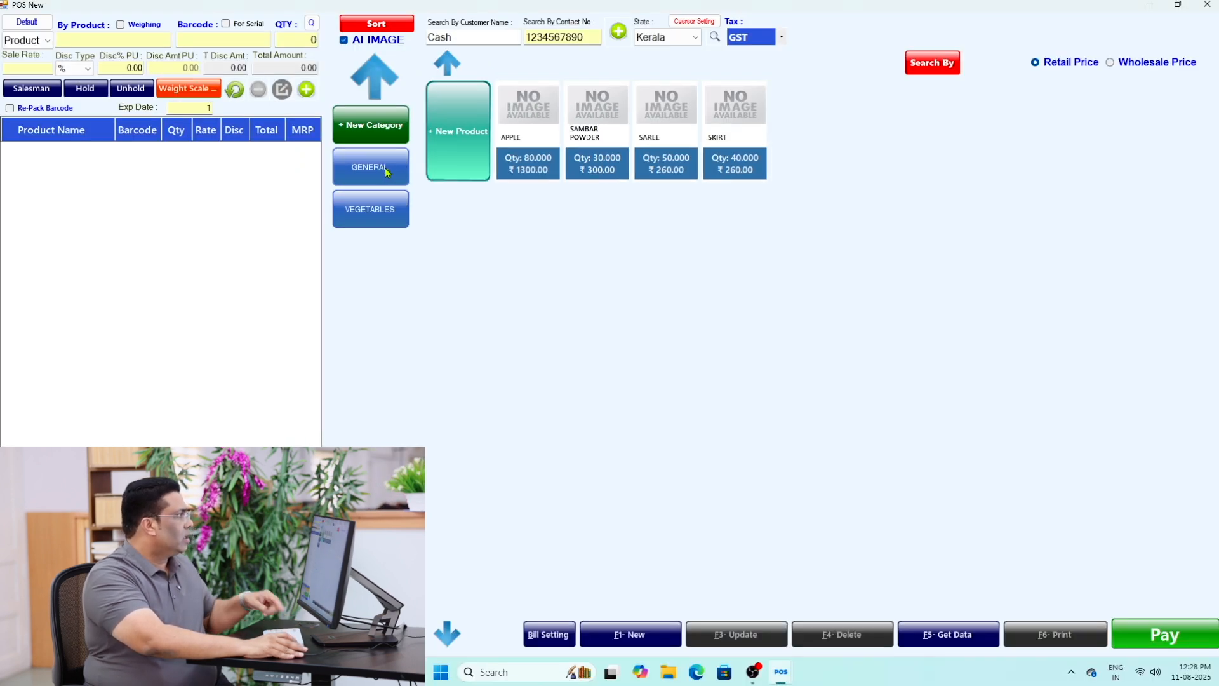
{"action": "left_click", "coordinate": [385, 168]}
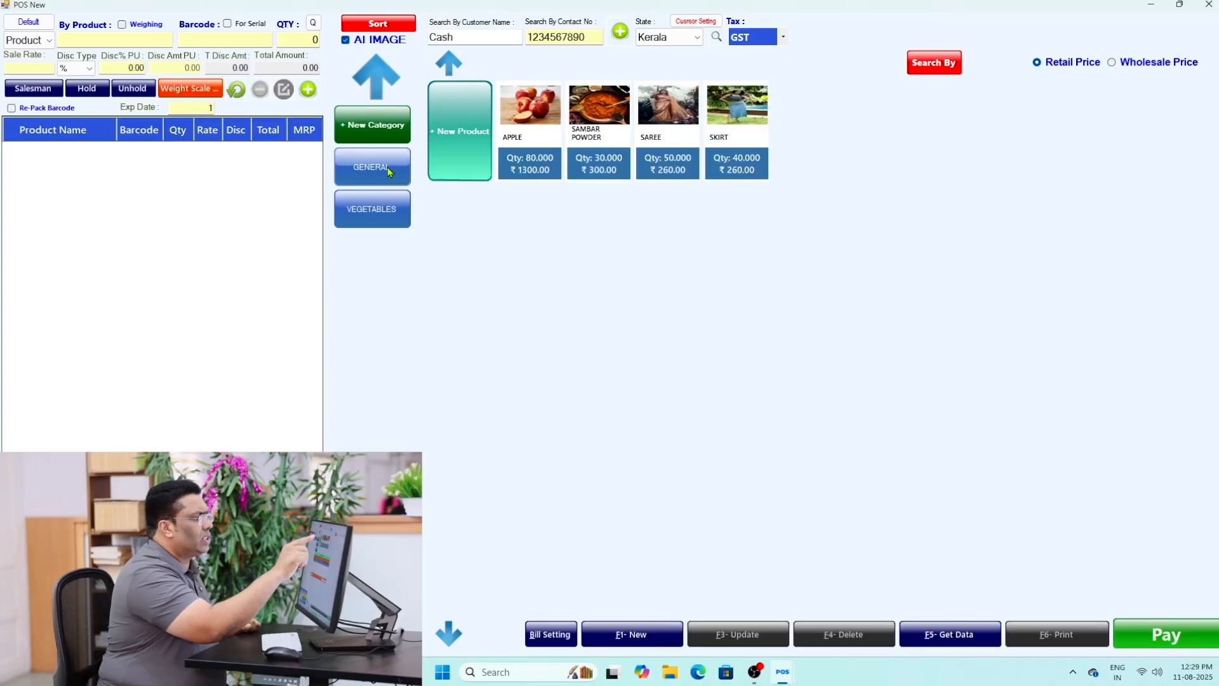
{"action": "left_click", "coordinate": [531, 133]}
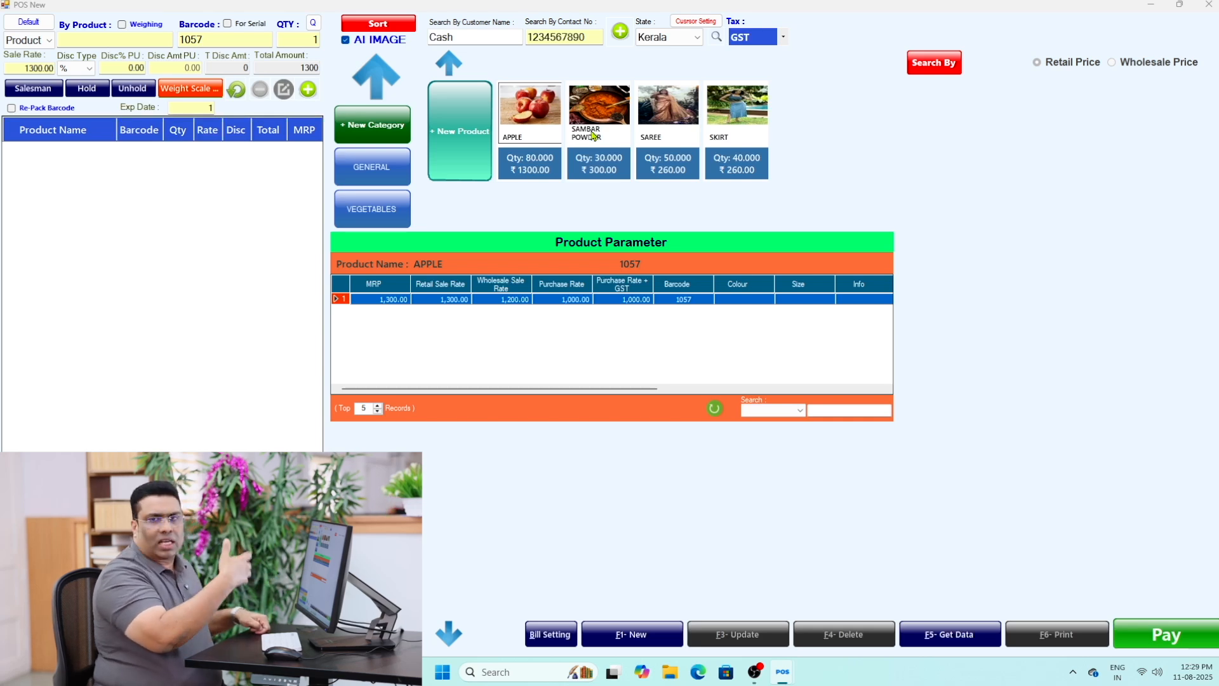
{"action": "key", "text": "Return"}
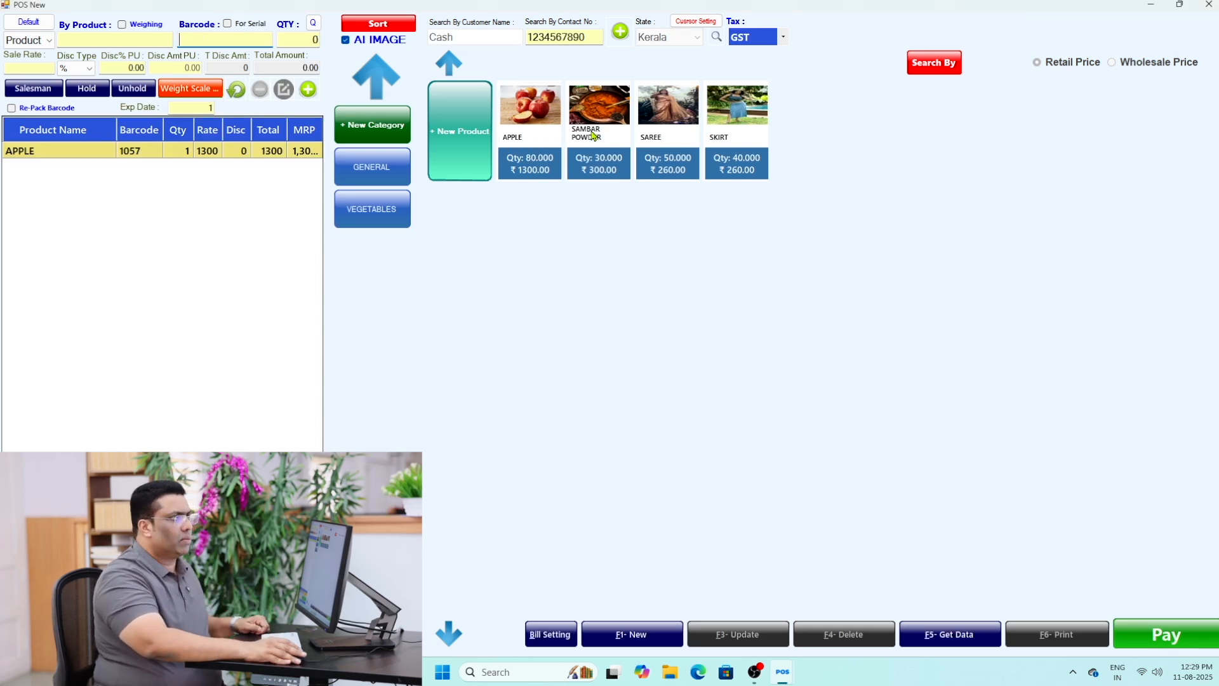
{"action": "left_click", "coordinate": [1211, 4]}
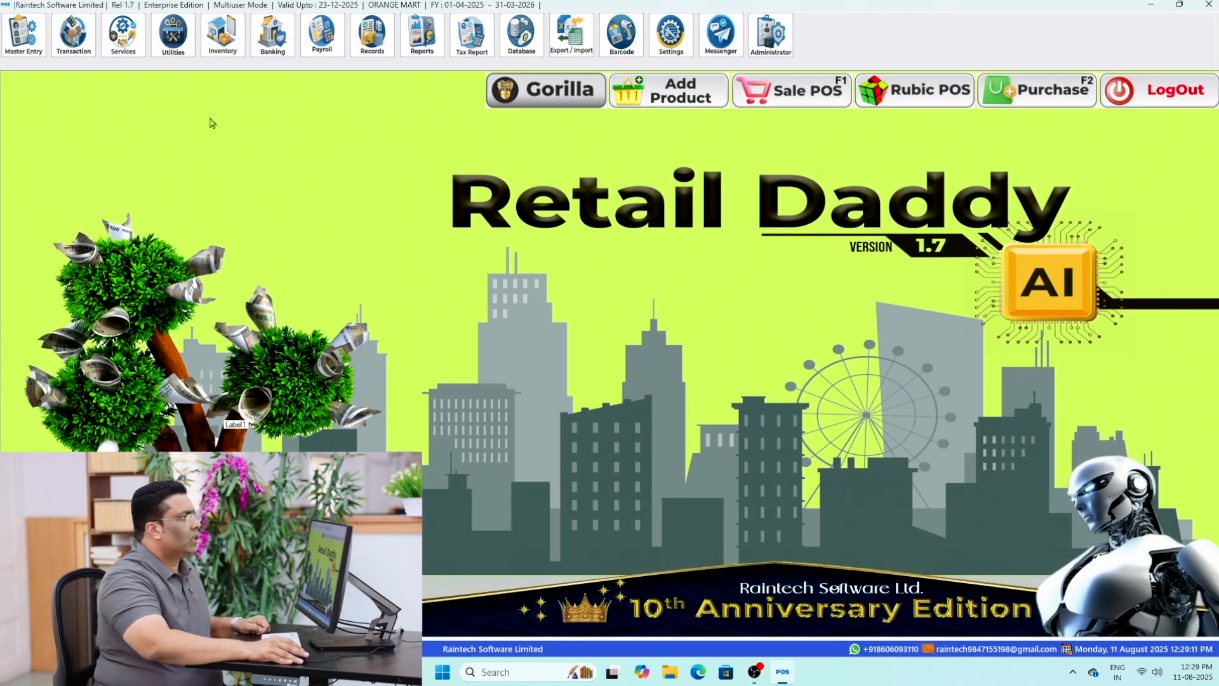
- Turn off the Product Parameter option in the Sale POS product info settings and close the sale window
{"action": "left_click", "coordinate": [778, 101]}
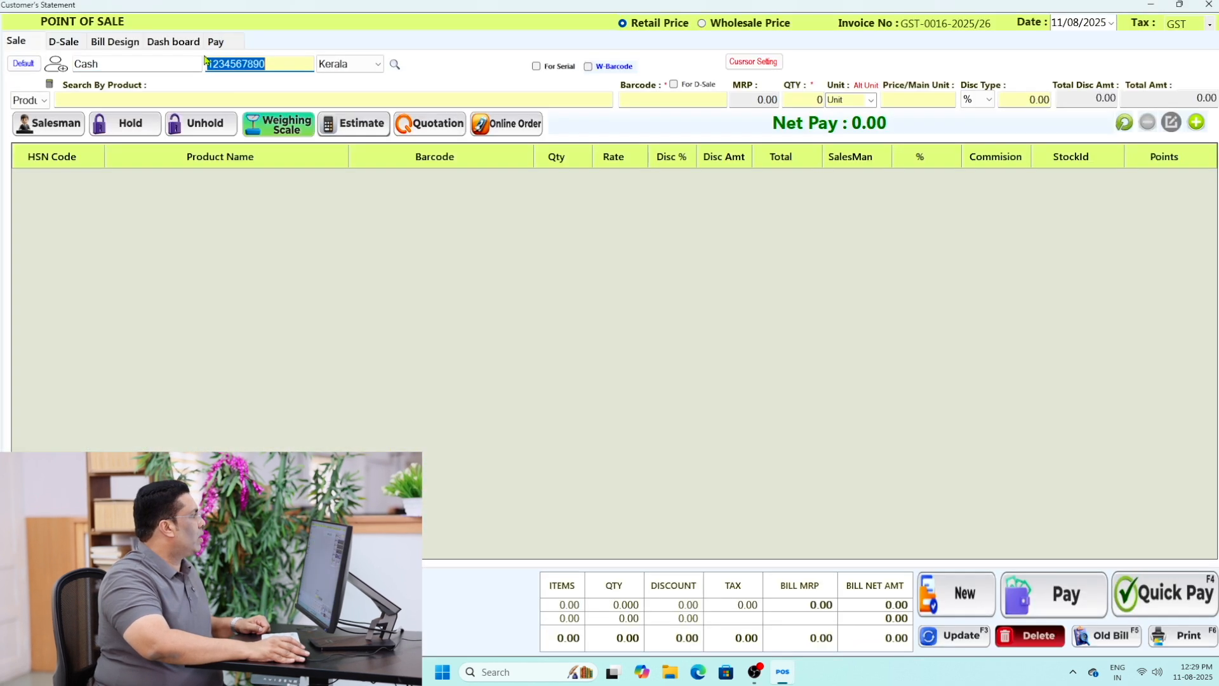
{"action": "left_click", "coordinate": [216, 42]}
{"action": "left_click", "coordinate": [70, 179]}
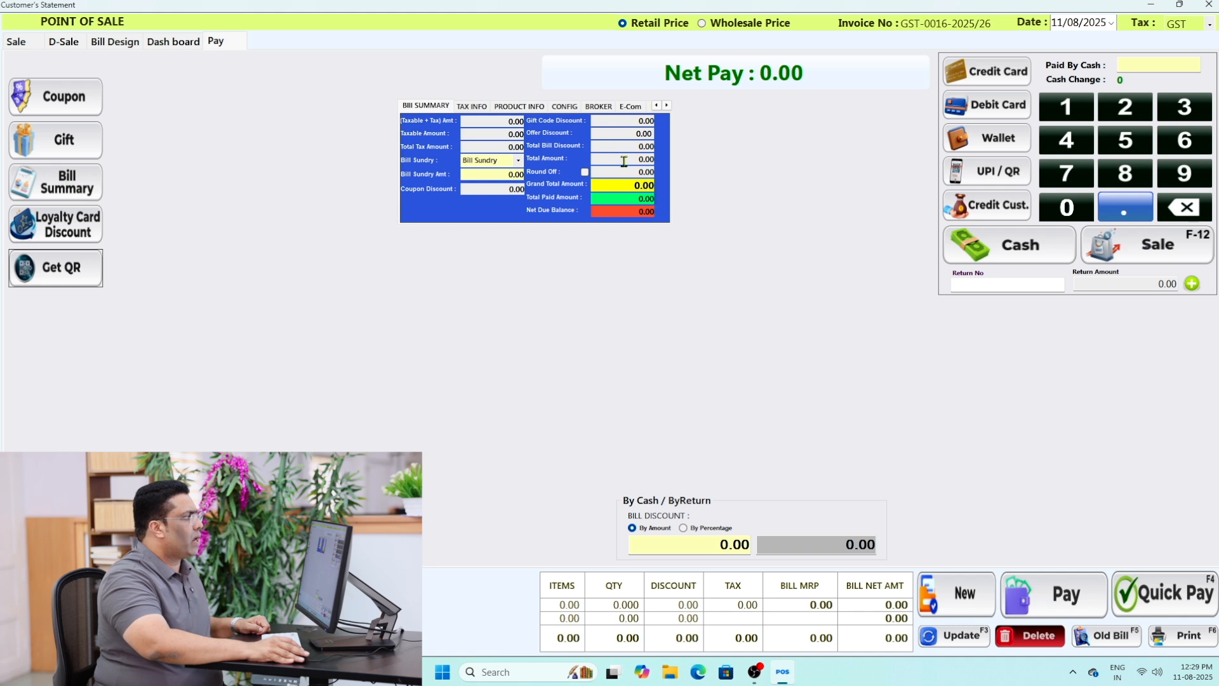
{"action": "left_click", "coordinate": [565, 108]}
{"action": "left_click", "coordinate": [598, 107]}
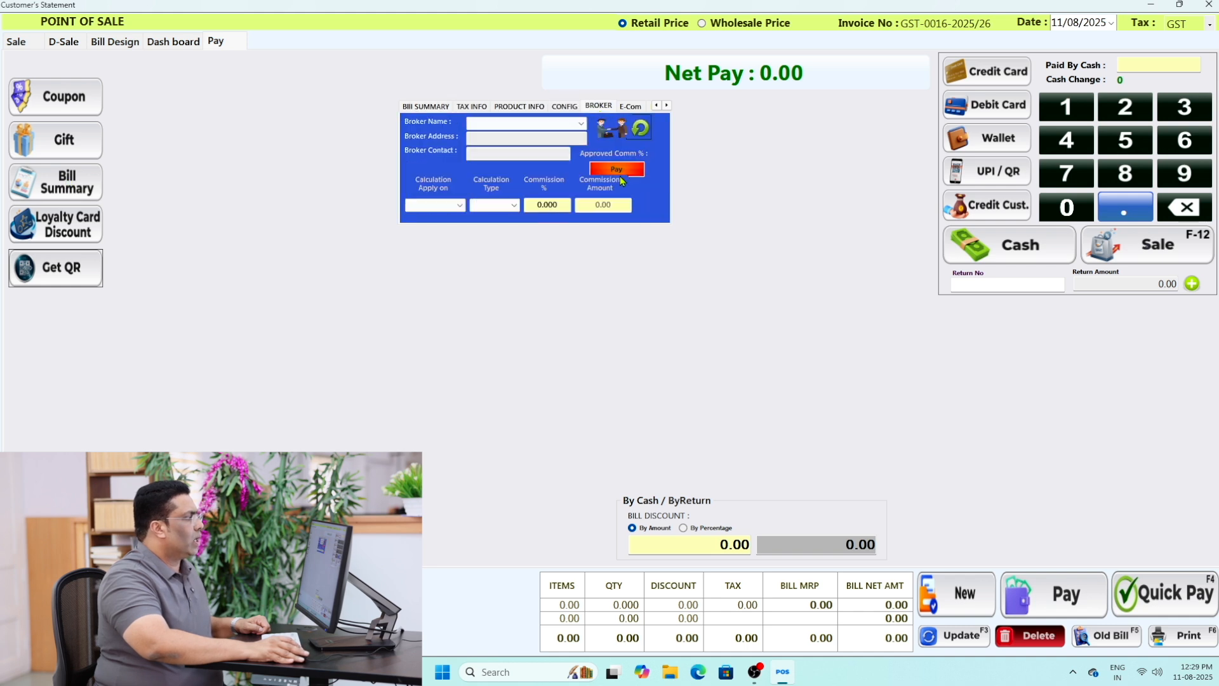
{"action": "left_click", "coordinate": [565, 108]}
{"action": "left_click", "coordinate": [500, 108]}
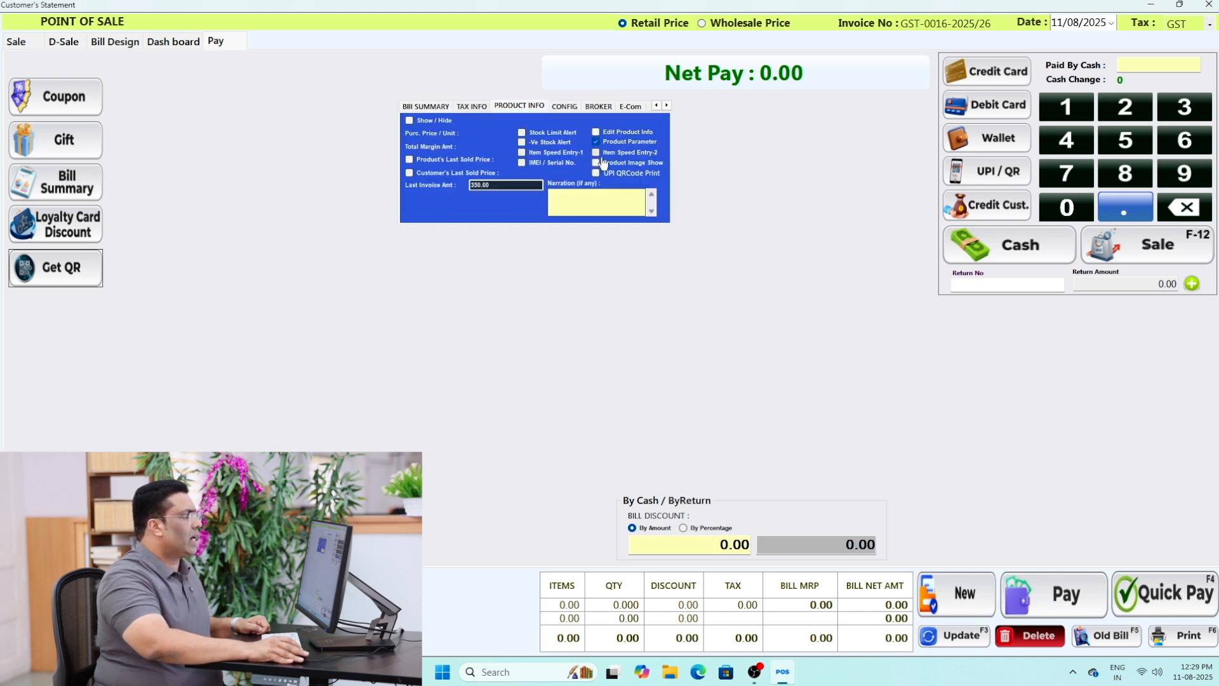
{"action": "left_click", "coordinate": [1211, 5]}
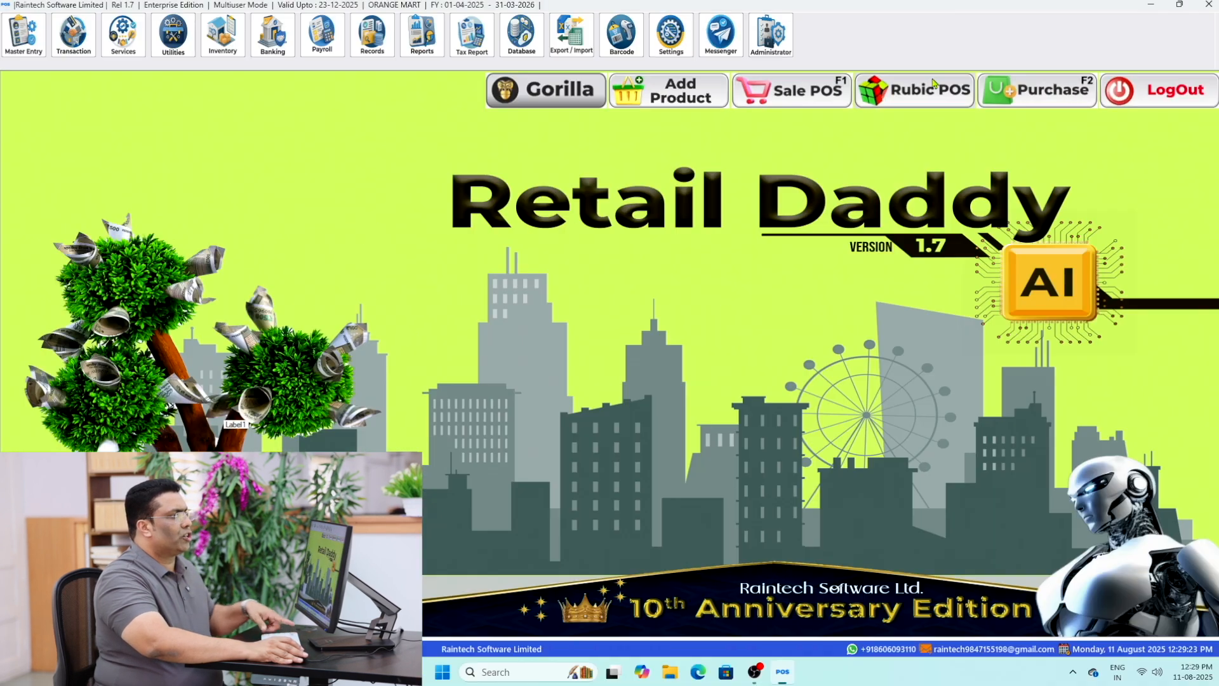
- Bill one each of APPLE, SAMBAR POWDER, SAREE and SKIRT from the GENERAL category in Rubic POS and settle with Quick Pay
{"action": "left_click", "coordinate": [934, 83]}
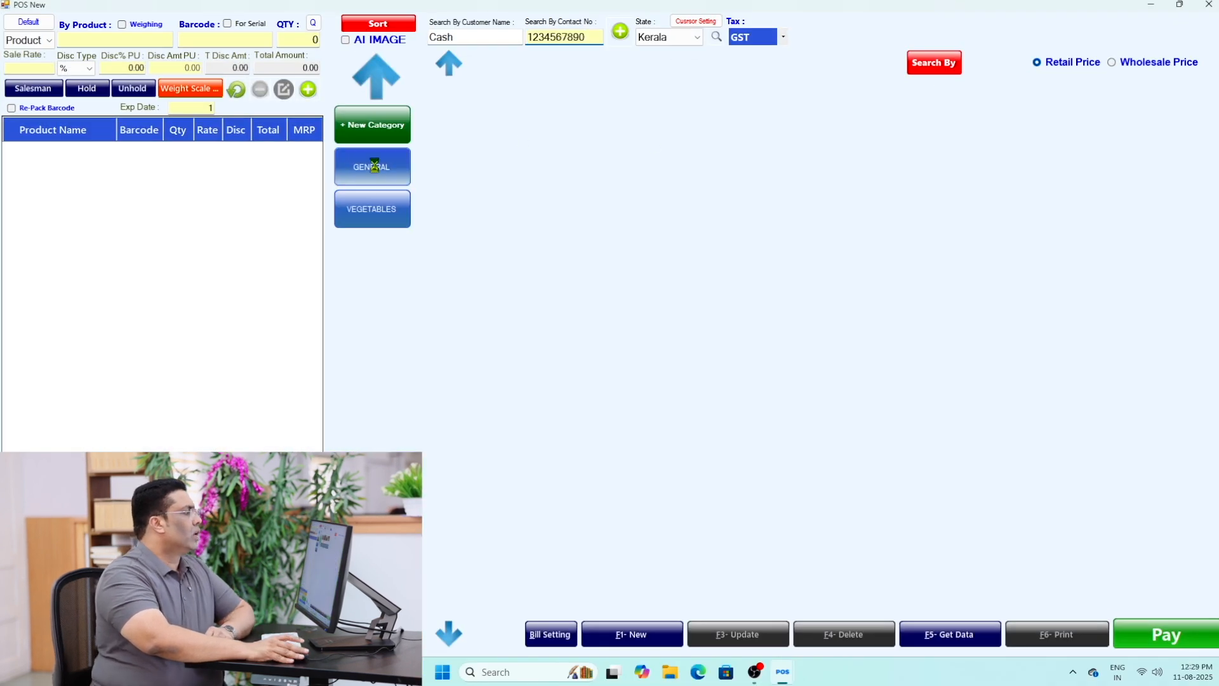
{"action": "left_click", "coordinate": [366, 180]}
{"action": "left_click", "coordinate": [531, 105]}
{"action": "left_click", "coordinate": [599, 105]}
{"action": "left_click", "coordinate": [668, 105]}
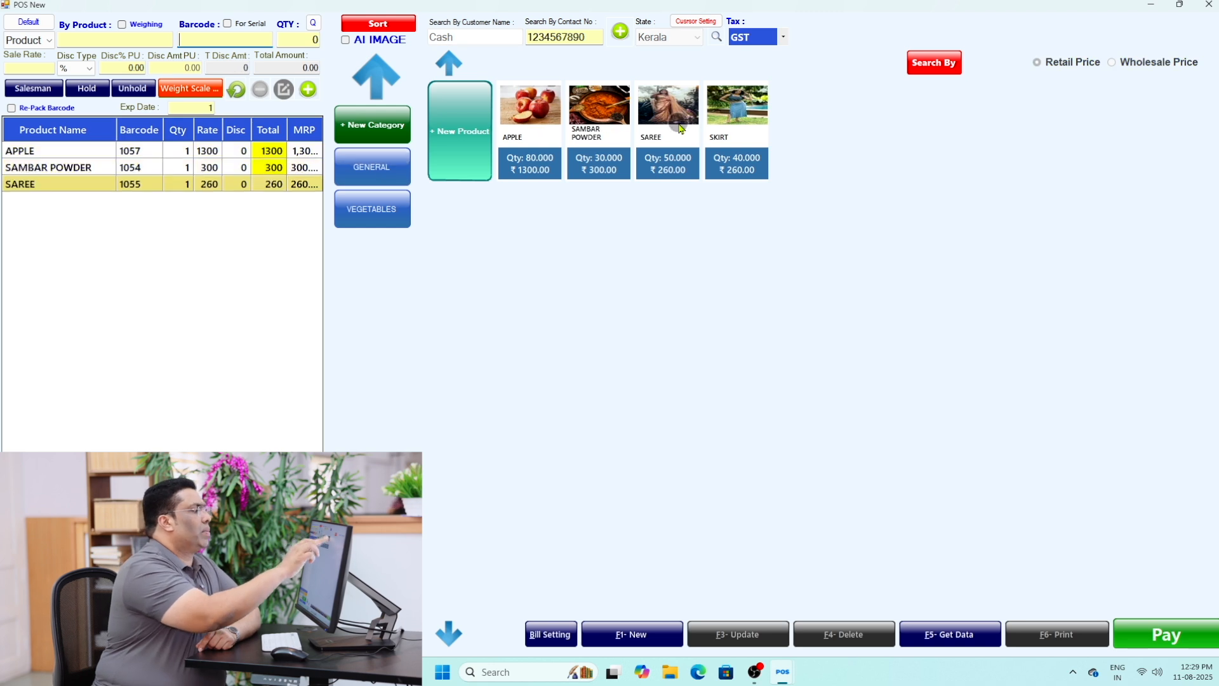
{"action": "left_click", "coordinate": [749, 120]}
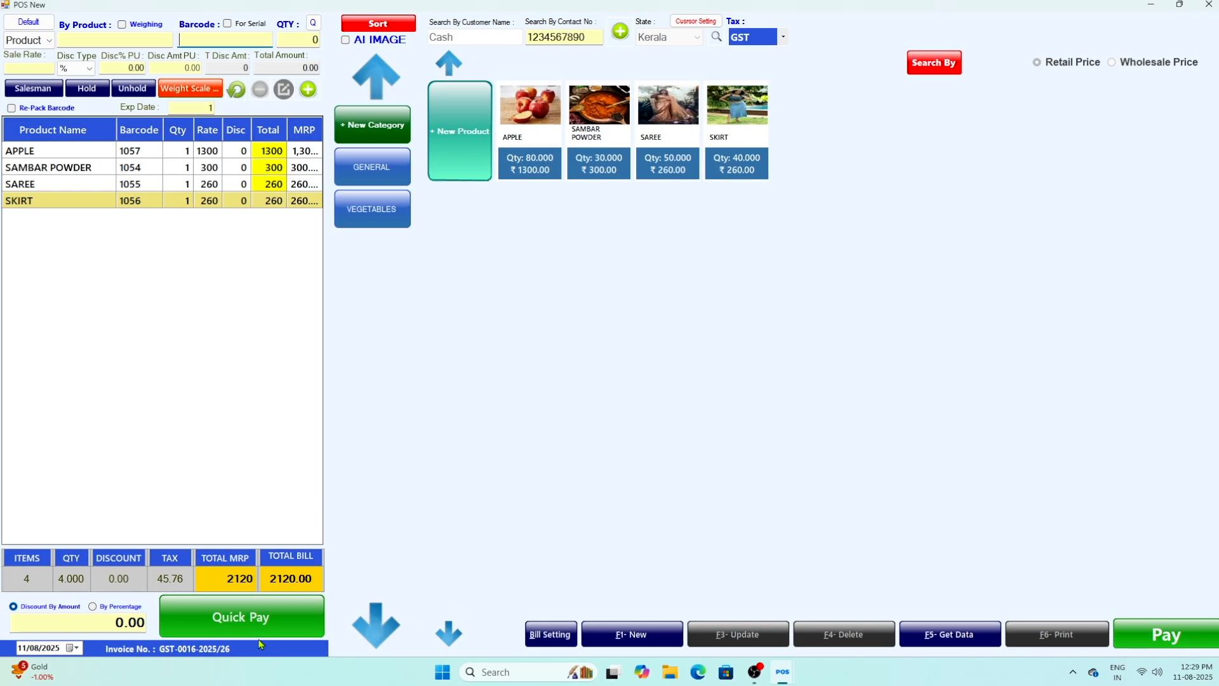
{"action": "left_click", "coordinate": [257, 625]}
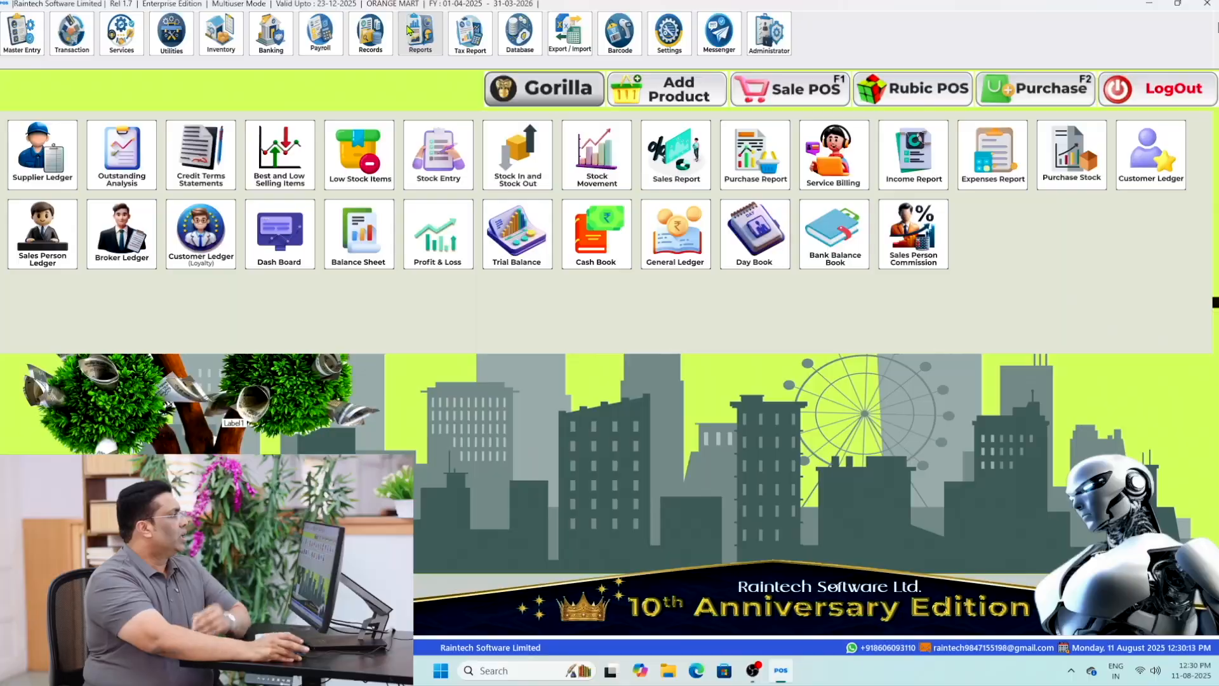
- Review the functions available for records, banking, inventory, utilities, master entry, settings, messaging, barcodes, data export/import, database, tax and other reports
{"action": "left_click", "coordinate": [359, 42]}
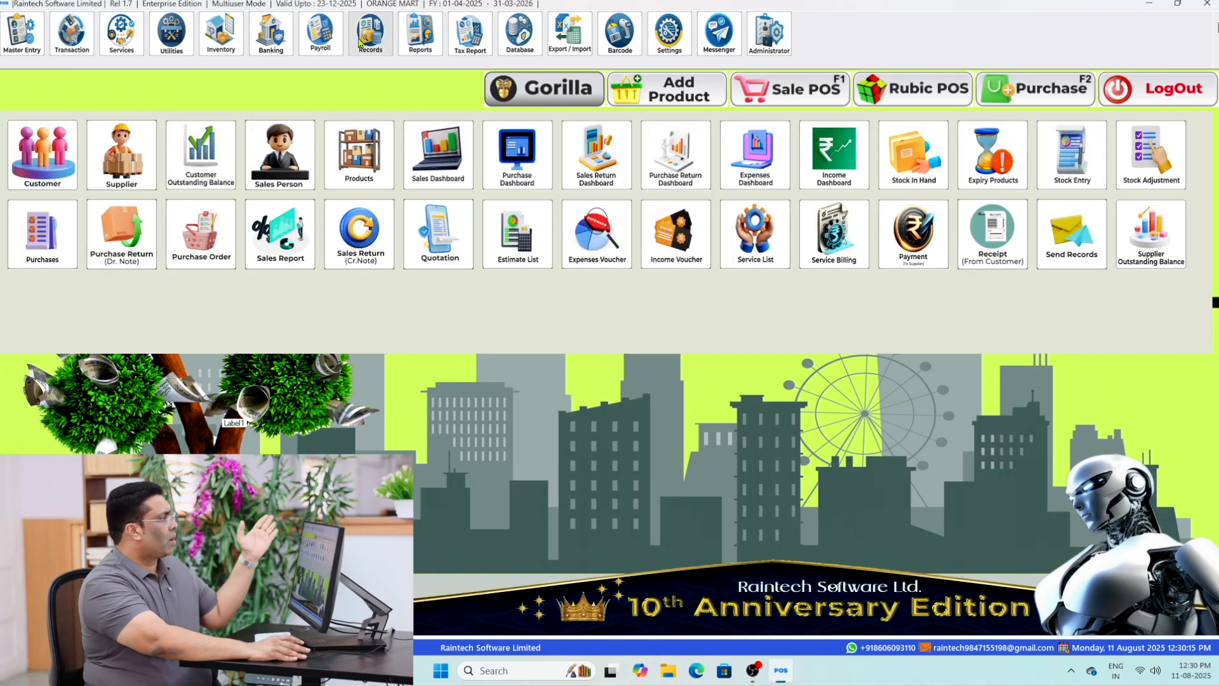
{"action": "left_click", "coordinate": [279, 38]}
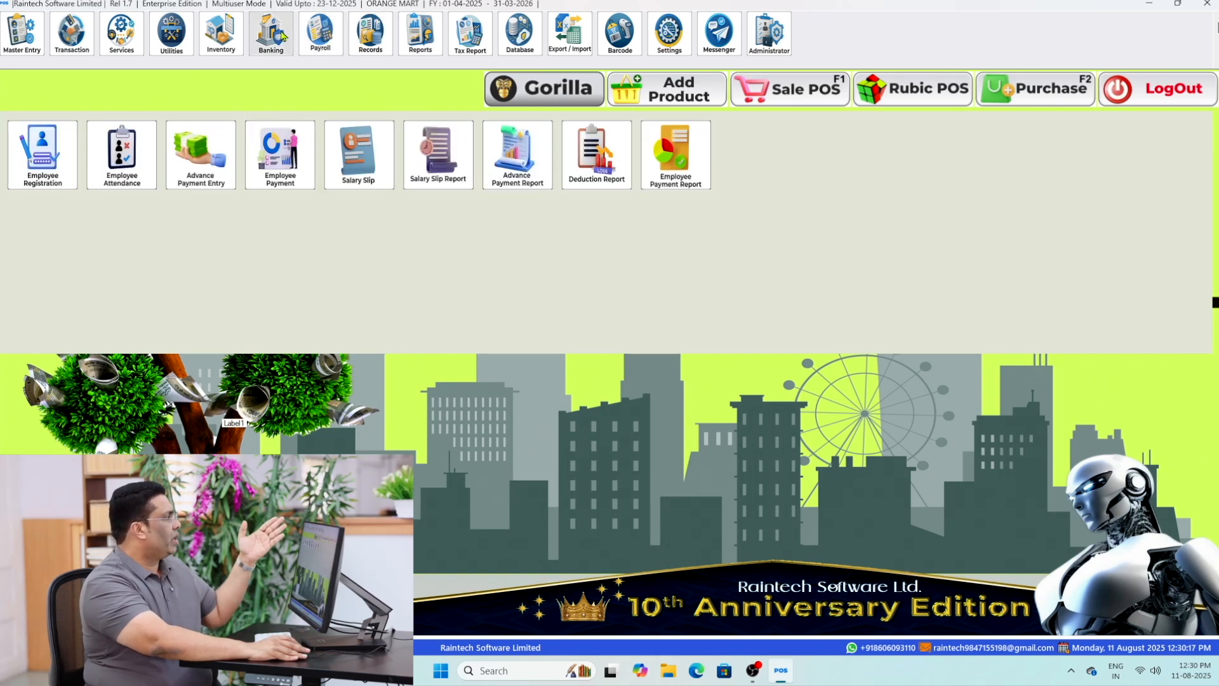
{"action": "left_click", "coordinate": [218, 40]}
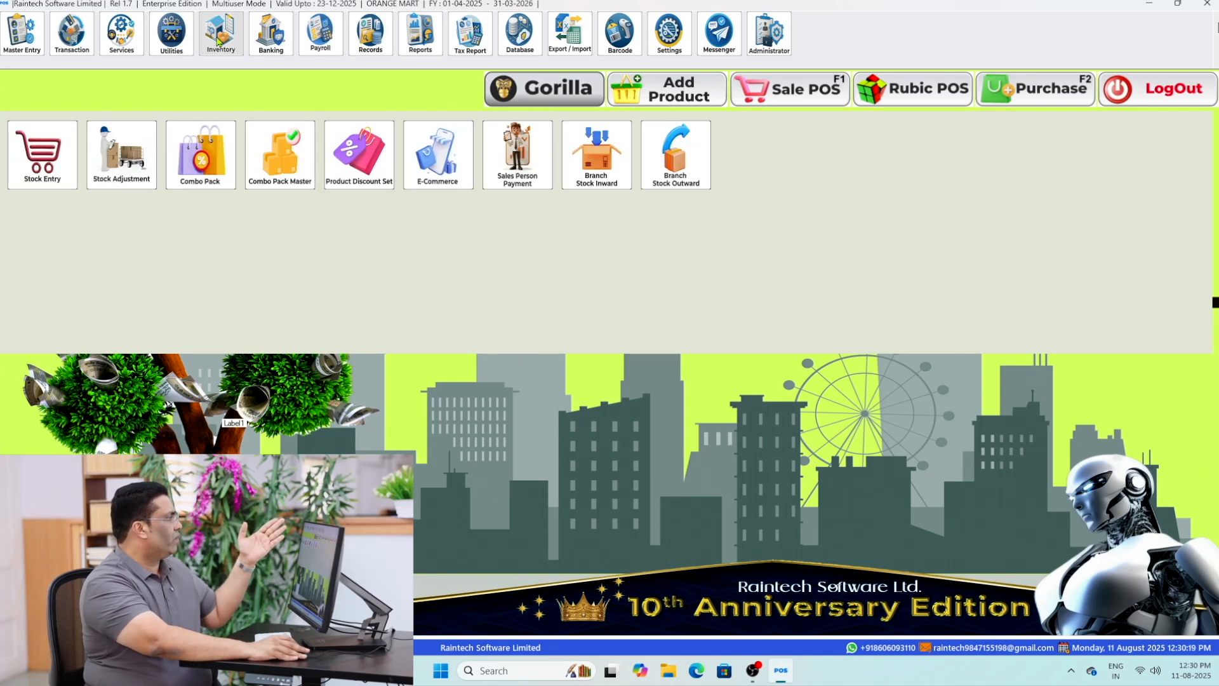
{"action": "left_click", "coordinate": [178, 42]}
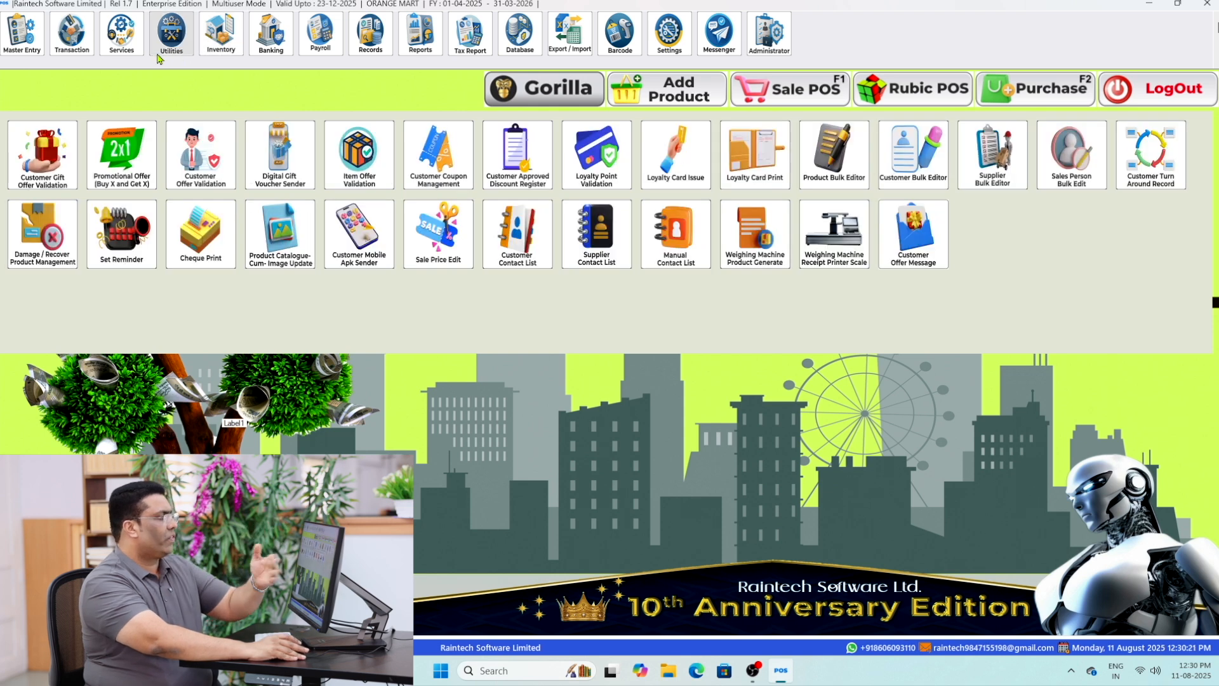
{"action": "left_click", "coordinate": [22, 40]}
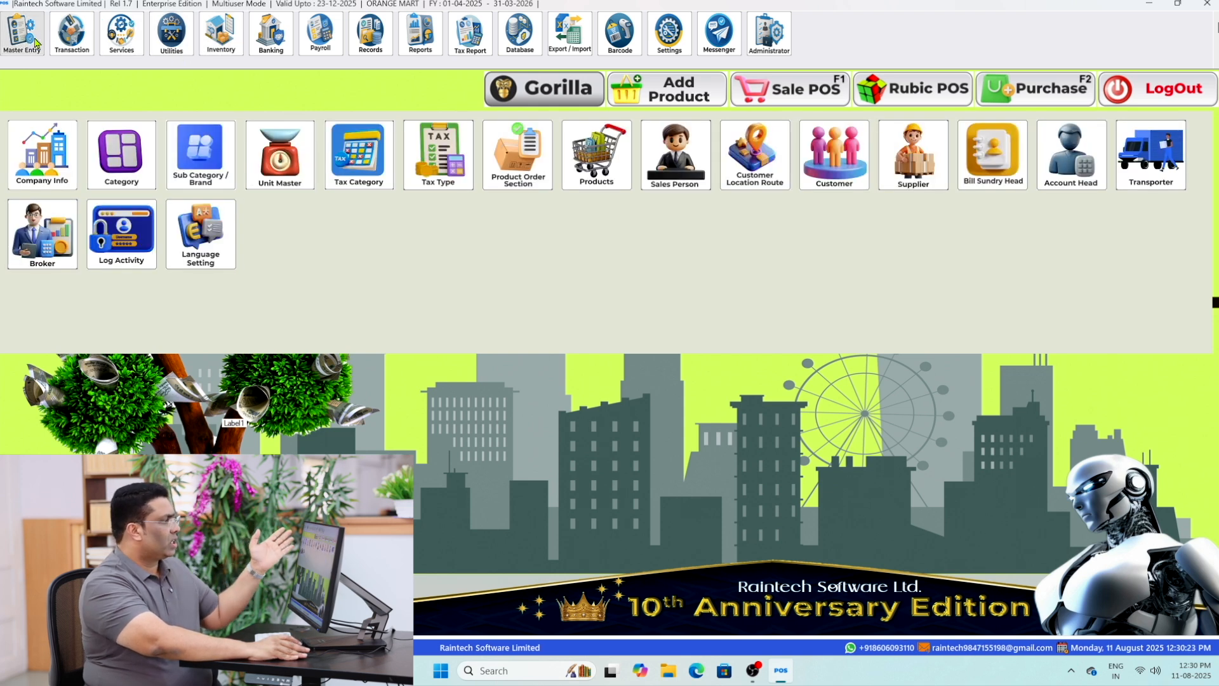
{"action": "left_click", "coordinate": [671, 39]}
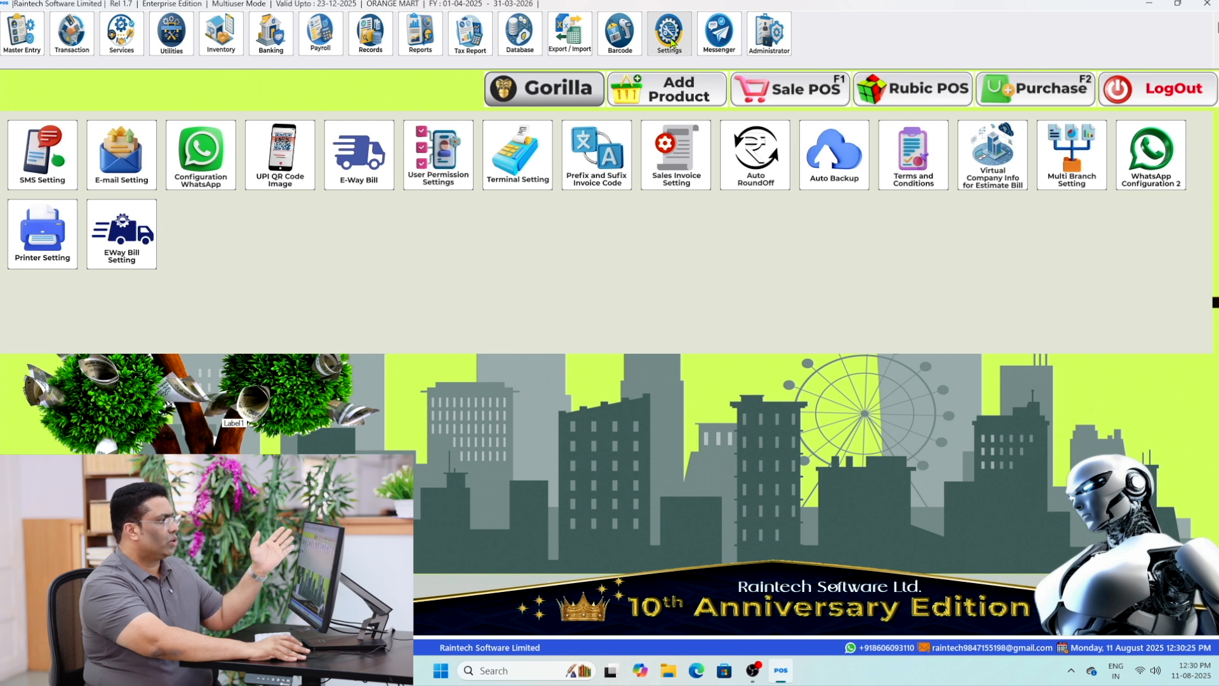
{"action": "left_click", "coordinate": [724, 33]}
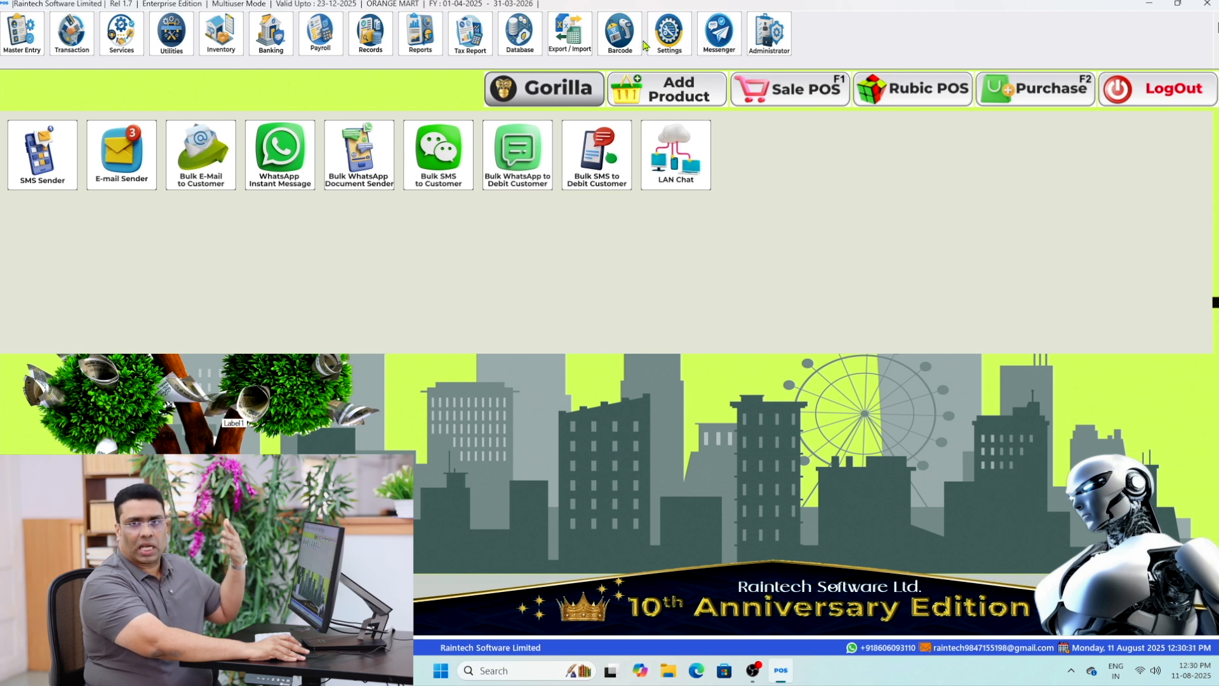
{"action": "left_click", "coordinate": [621, 37]}
{"action": "left_click", "coordinate": [575, 38]}
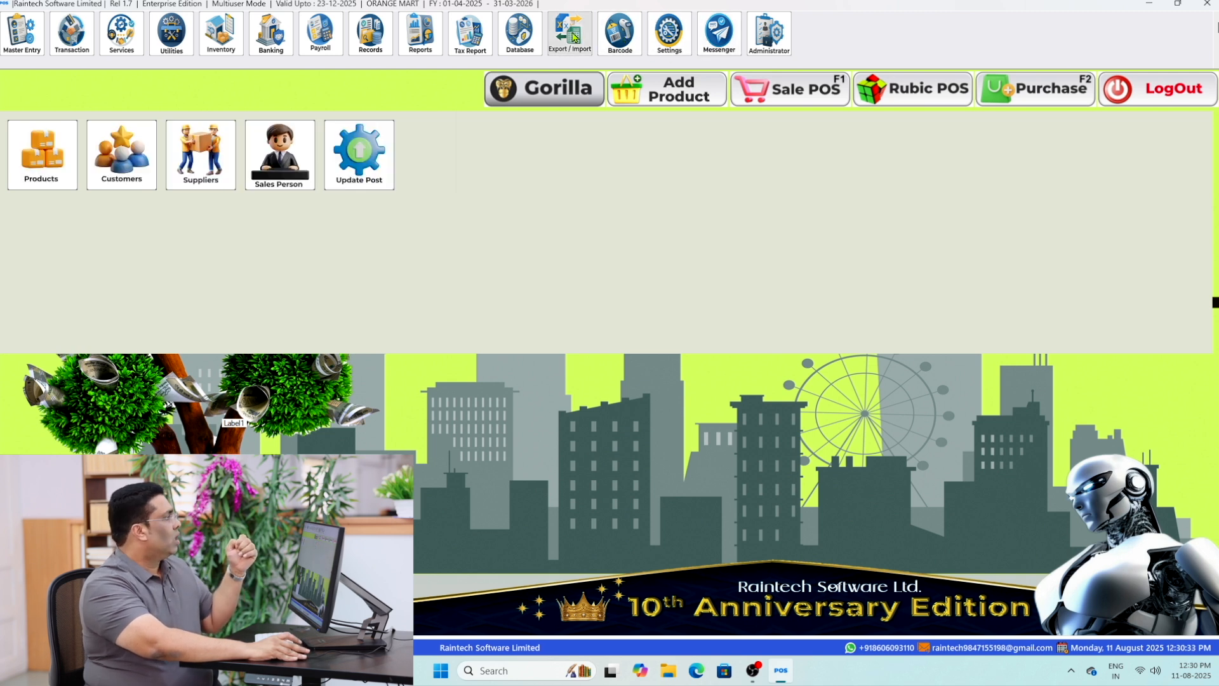
{"action": "left_click", "coordinate": [523, 35]}
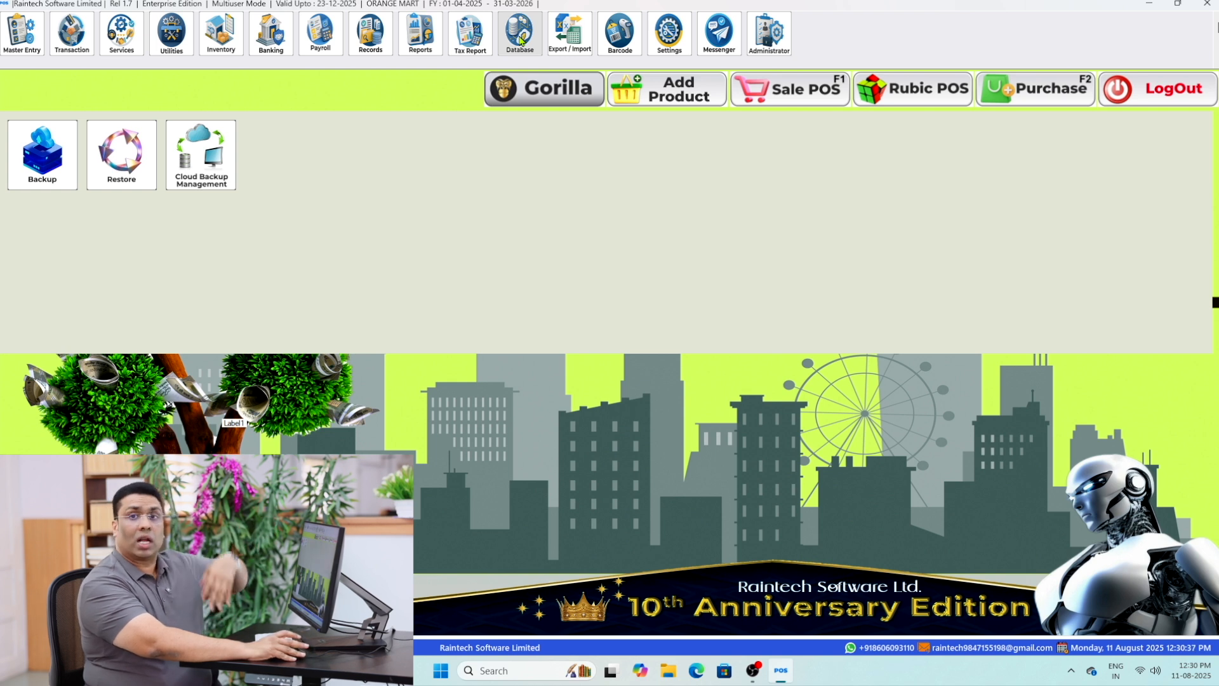
{"action": "left_click", "coordinate": [471, 42]}
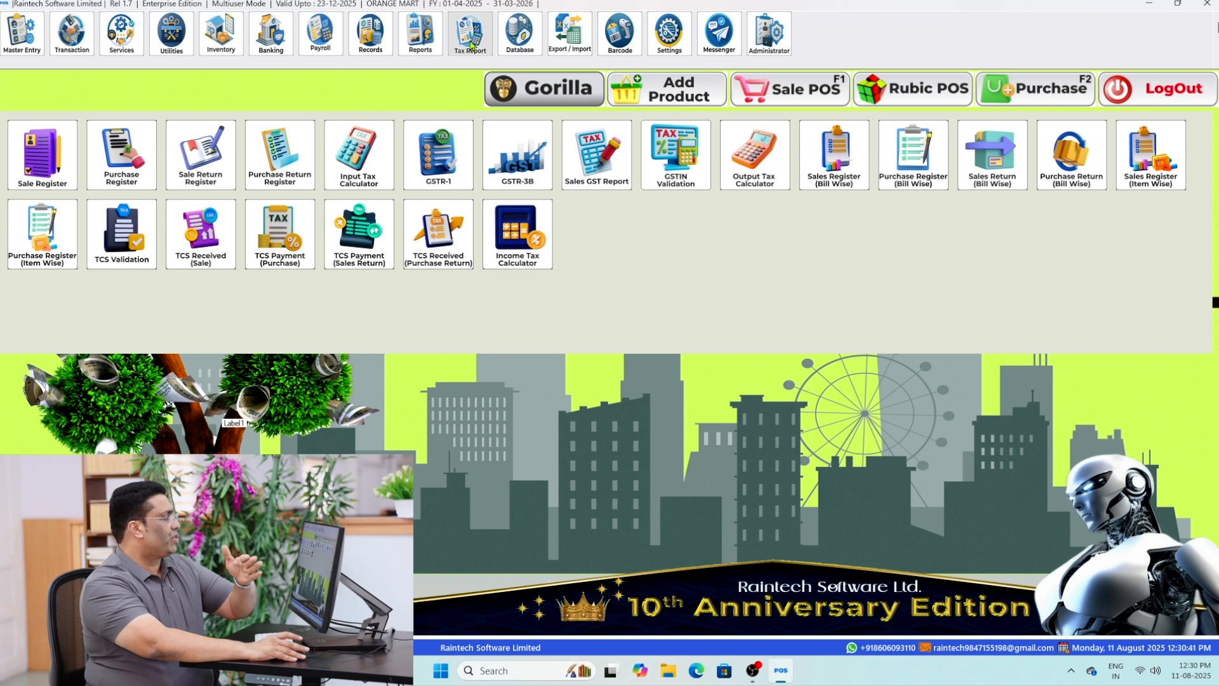
{"action": "left_click", "coordinate": [419, 35]}
{"action": "left_click", "coordinate": [383, 33]}
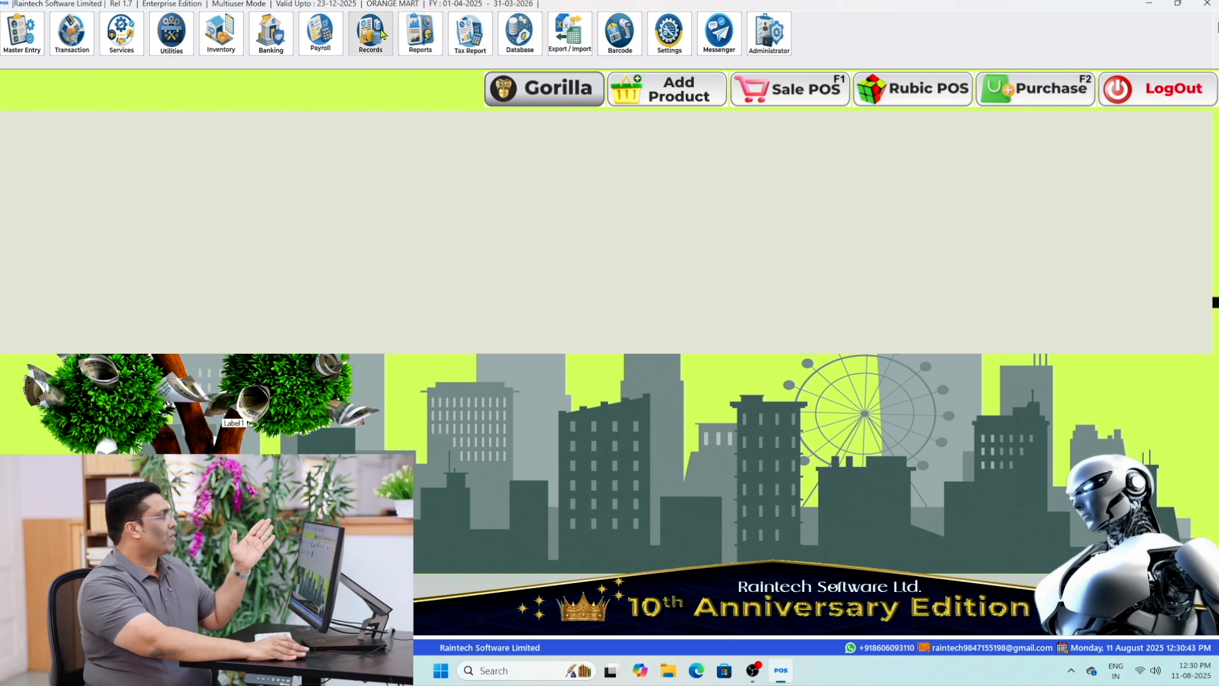